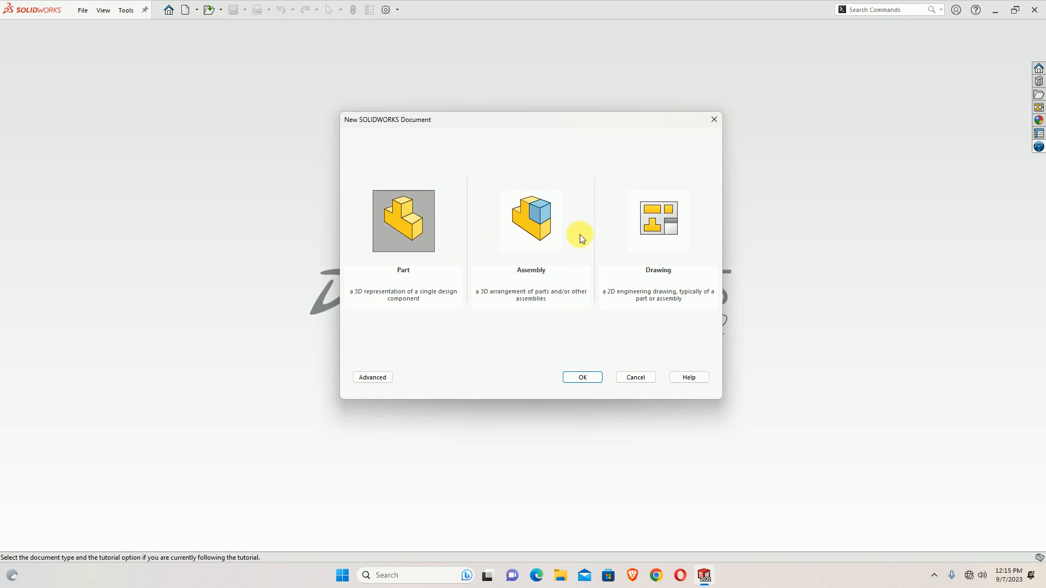
# Step: Create a new assembly and browse to "New folder" on USB Drive (E:) for the components
pyautogui.click(525, 240)
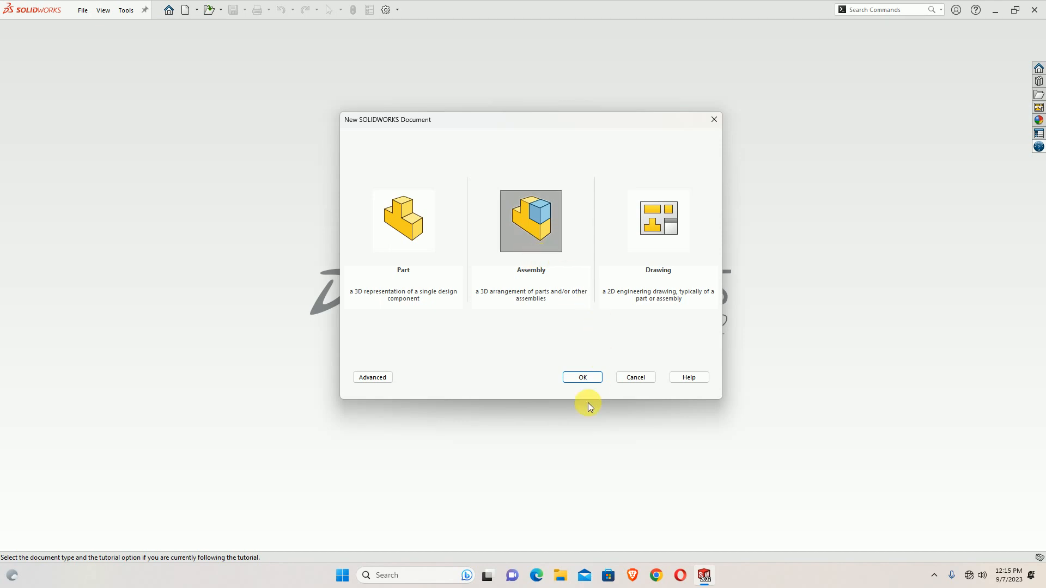
pyautogui.click(581, 377)
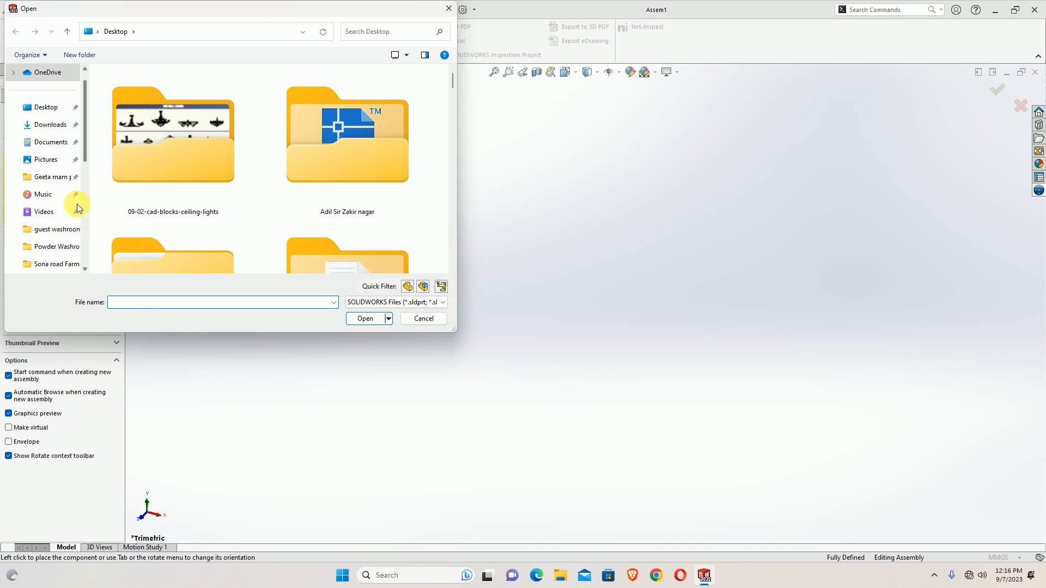
pyautogui.scroll(-2, 37, 198)
pyautogui.click(45, 228)
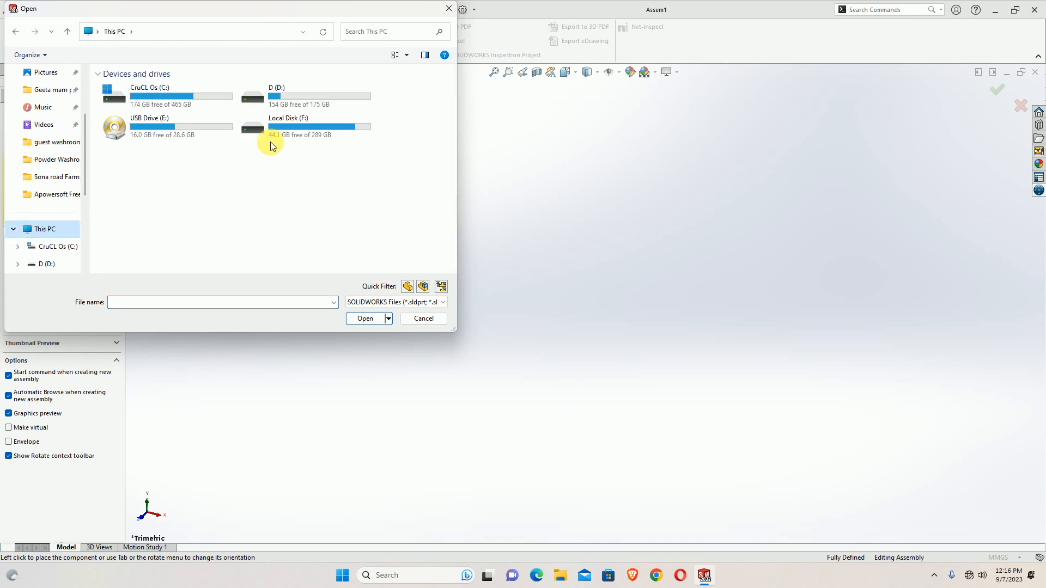
pyautogui.doubleClick(162, 129)
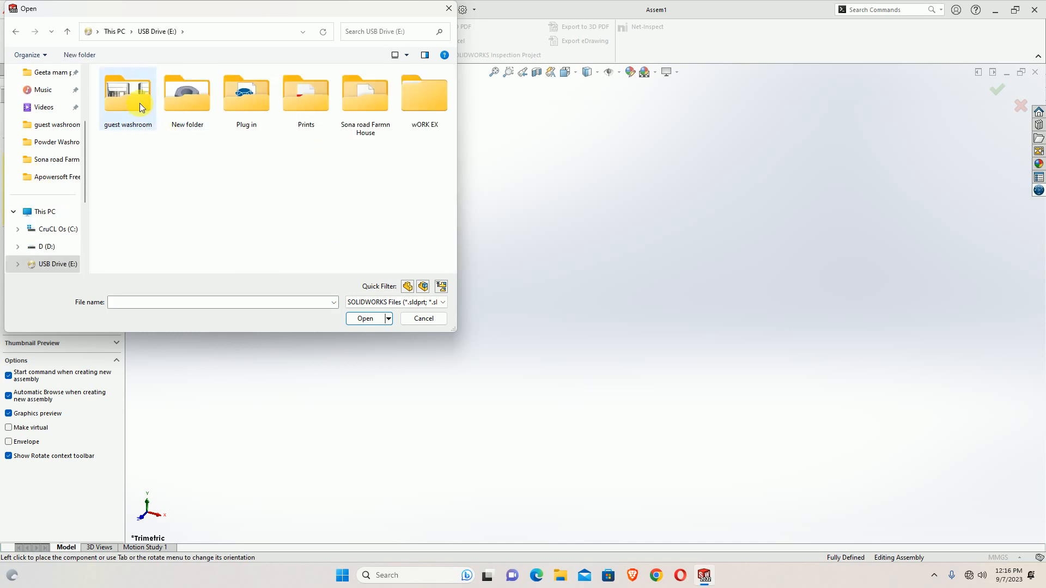
pyautogui.doubleClick(182, 104)
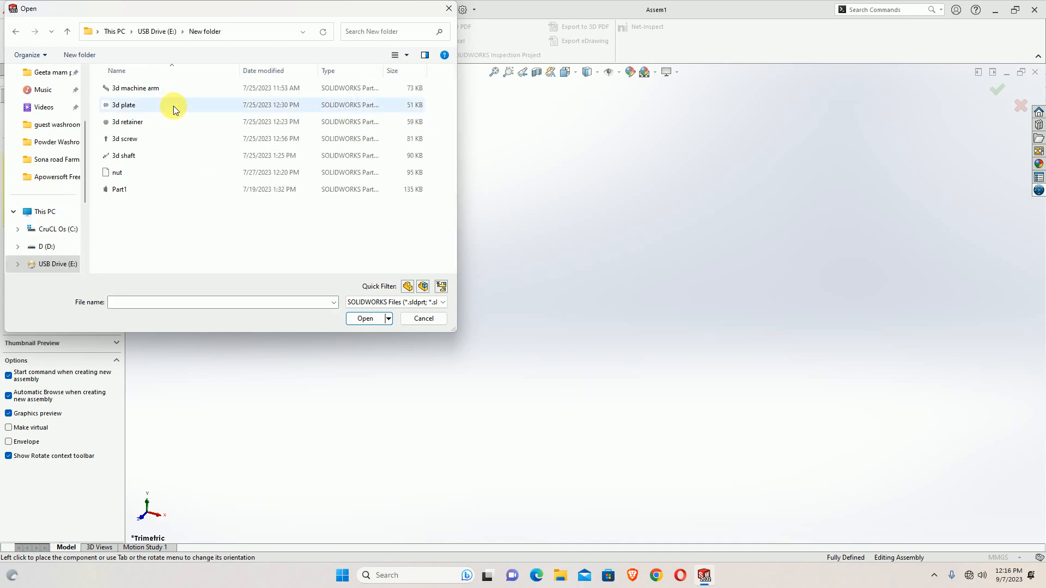
# Step: Show the part files as thumbnails and open all seven, from 3d machine arm to Part1, for insertion
pyautogui.click(407, 54)
pyautogui.click(441, 31)
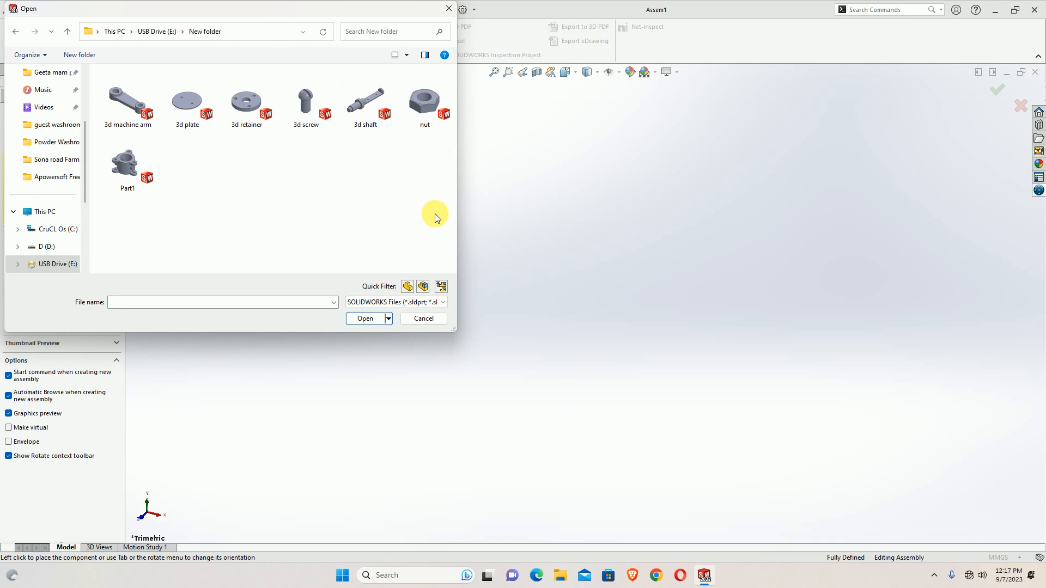
pyautogui.moveTo(435, 214); pyautogui.dragTo(132, 81)
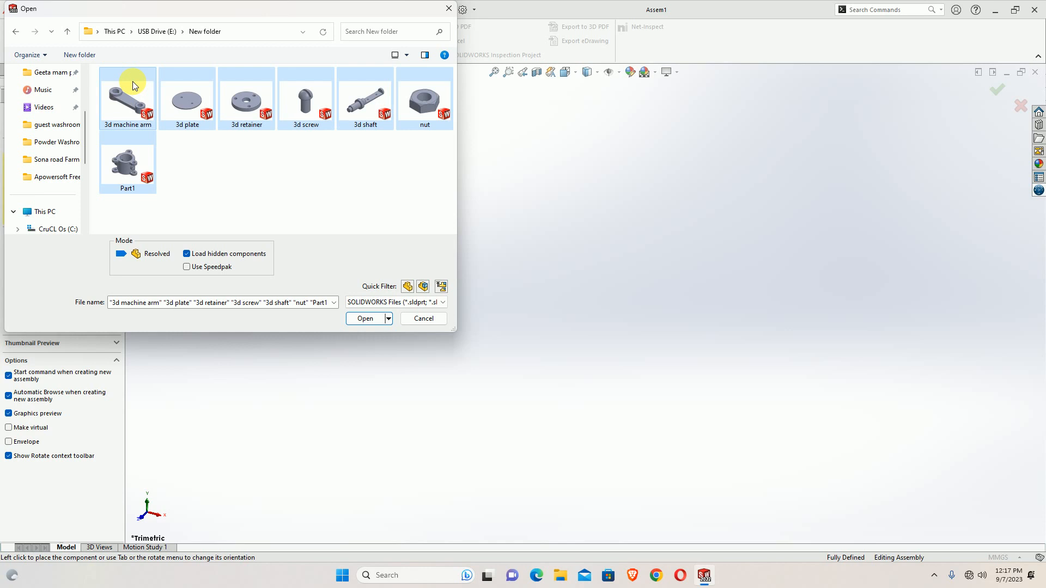
pyautogui.click(366, 319)
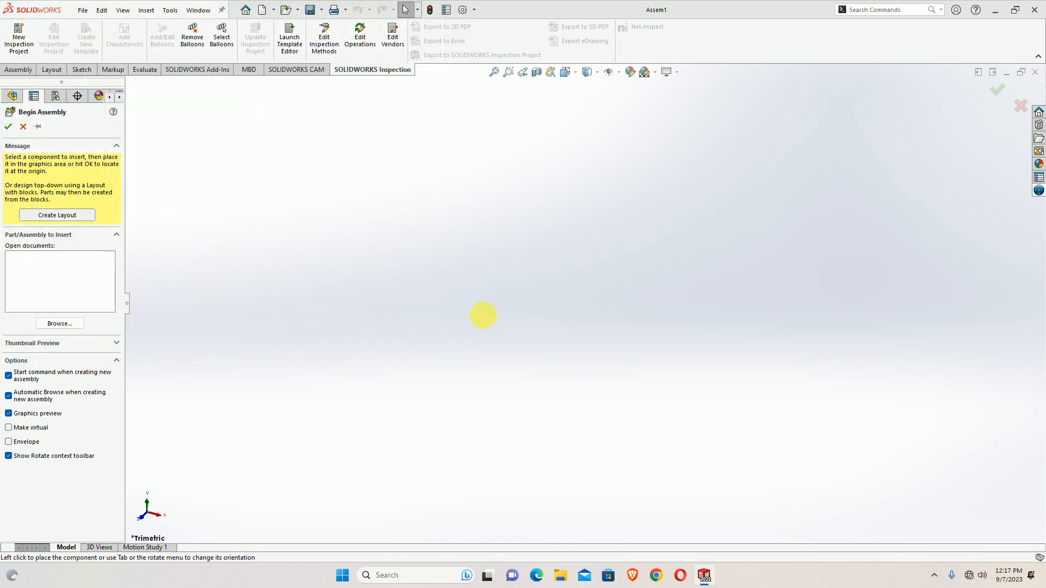
# Step: Rotate the 3d machine arm in 90-degree increments until its bores face sideways, and place it as the first component
pyautogui.scroll(5, 514, 311)
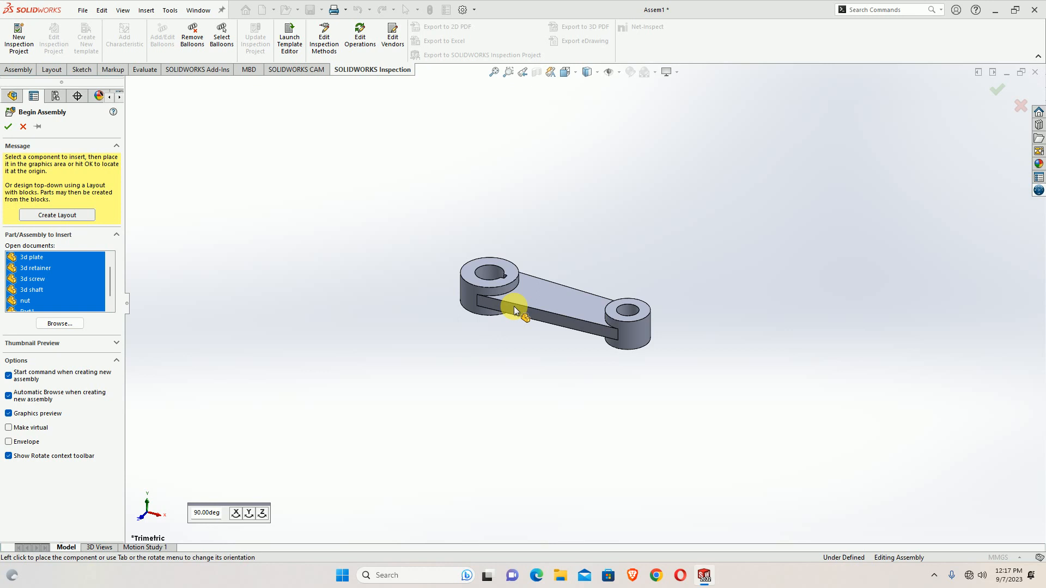
pyautogui.scroll(2, 554, 299)
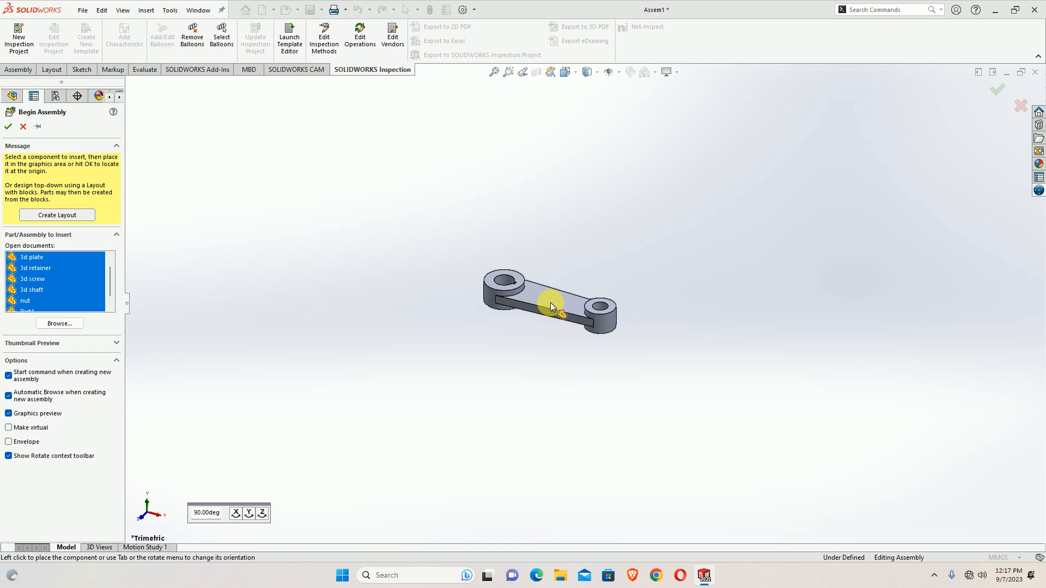
pyautogui.click(251, 515)
pyautogui.click(252, 515)
pyautogui.click(244, 515)
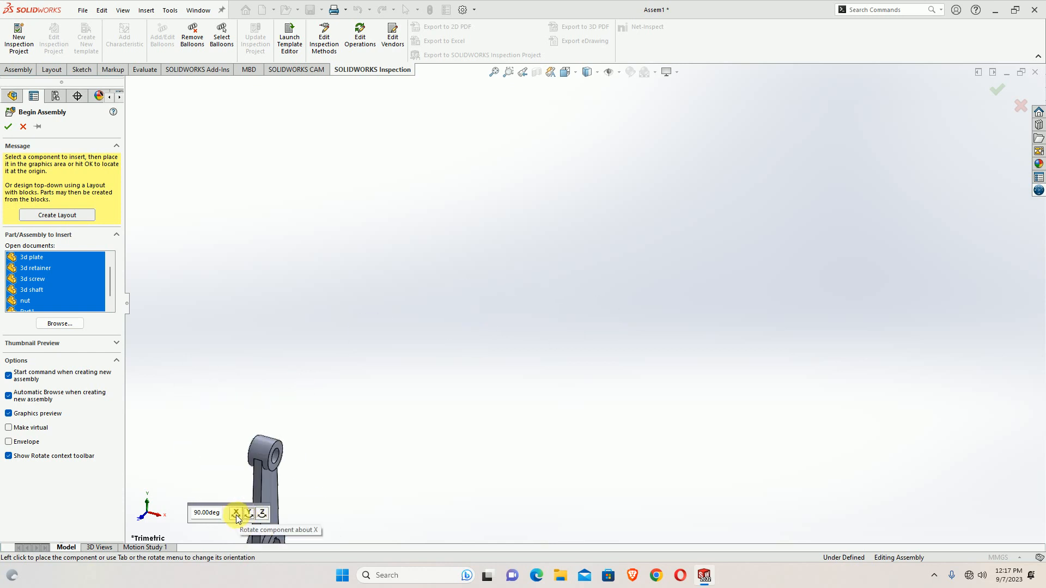
pyautogui.click(238, 514)
pyautogui.click(261, 514)
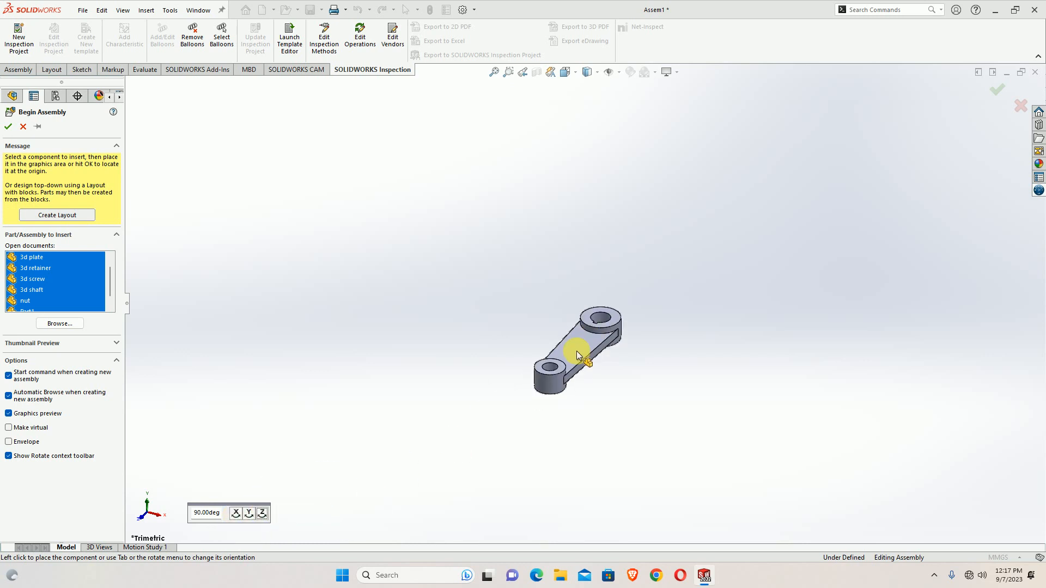
pyautogui.press('Tab')
pyautogui.press('Tab')
pyautogui.press('Tab')
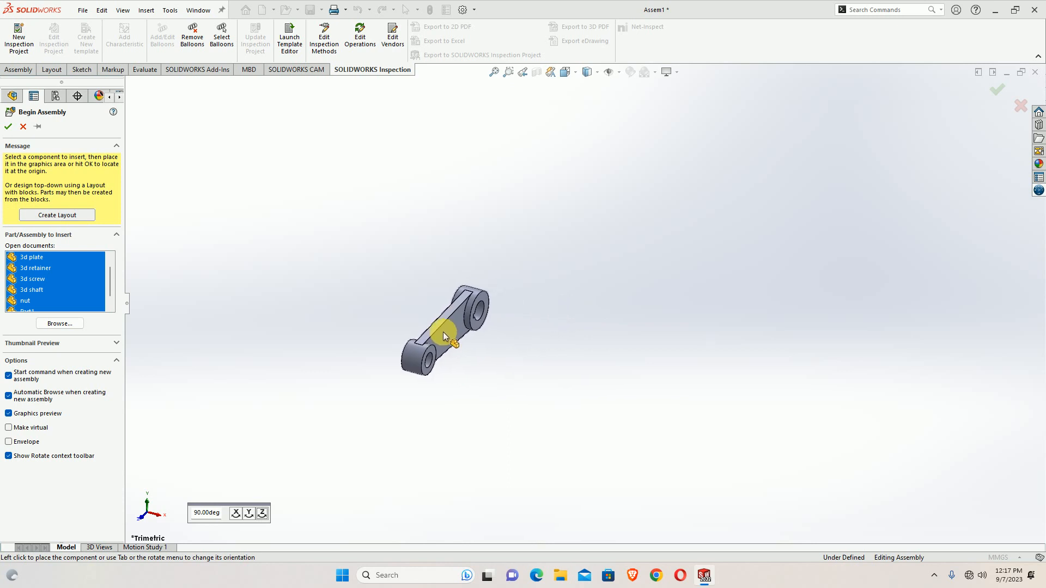
pyautogui.click(423, 324)
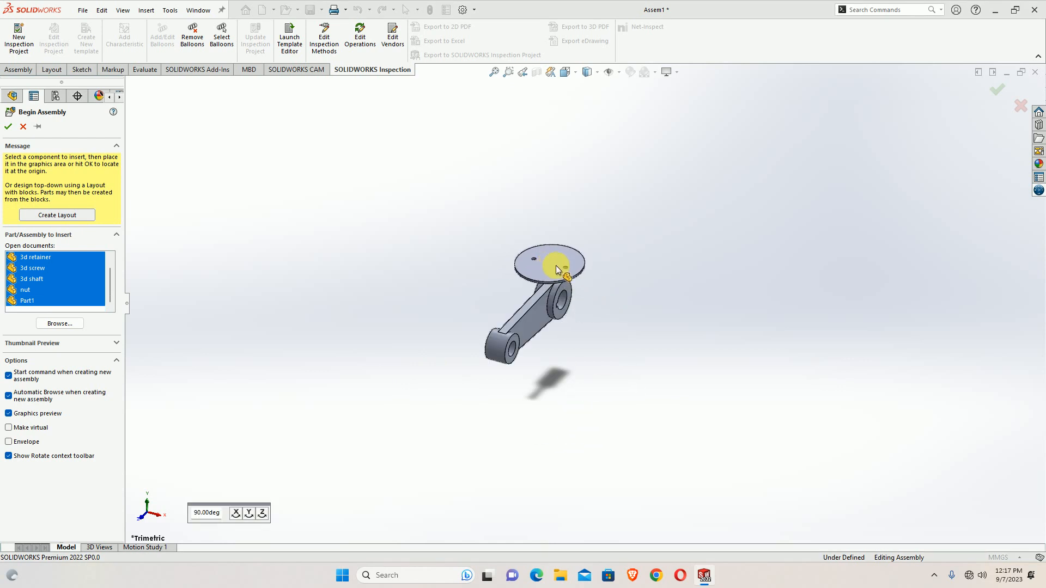
# Step: Place the 3d plate flat above the arm, and the 3d retainer turned upright beside the arm's larger end
pyautogui.click(600, 233)
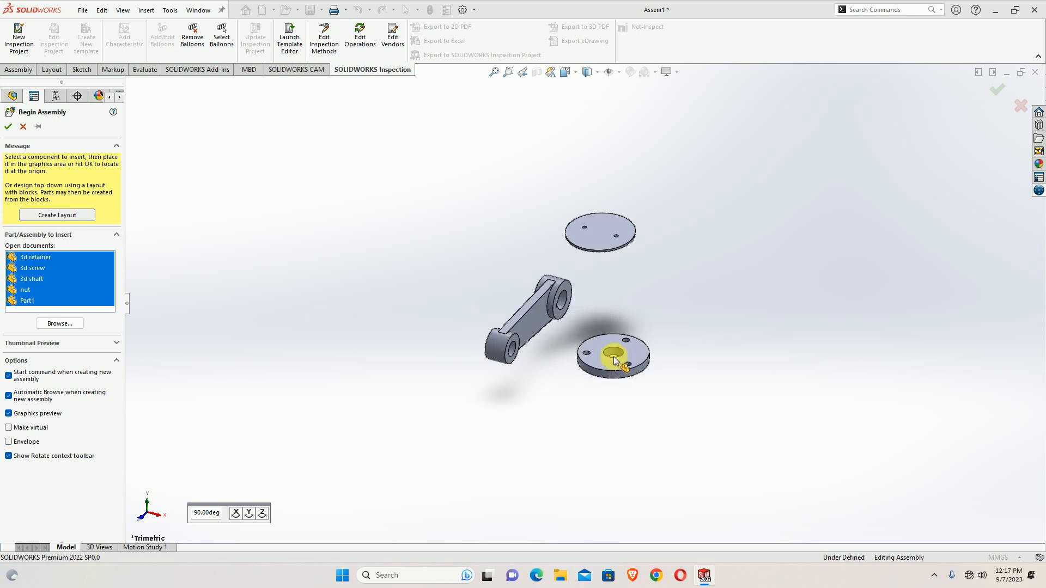
pyautogui.press('Tab')
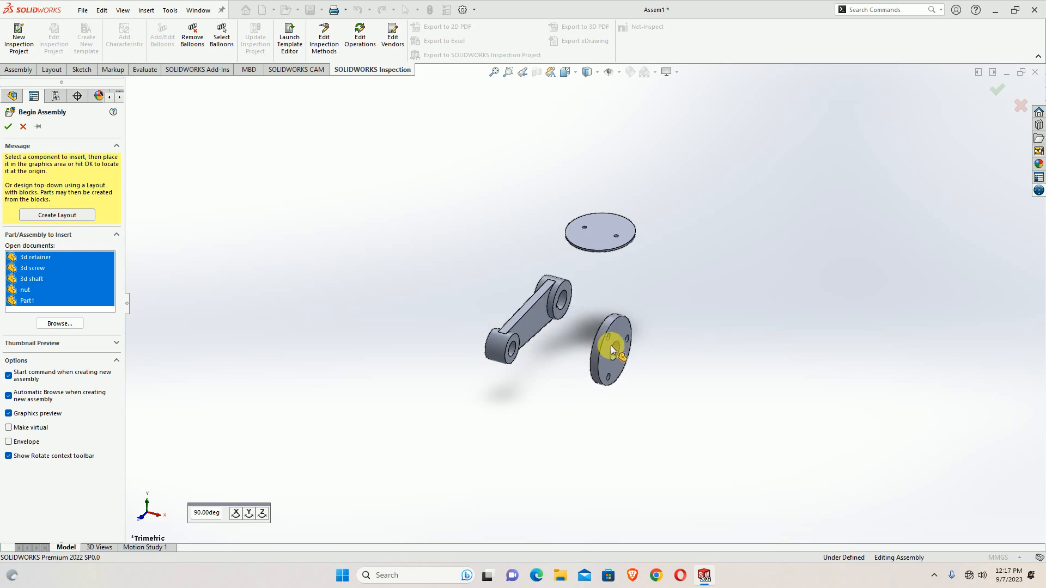
pyautogui.click(590, 297)
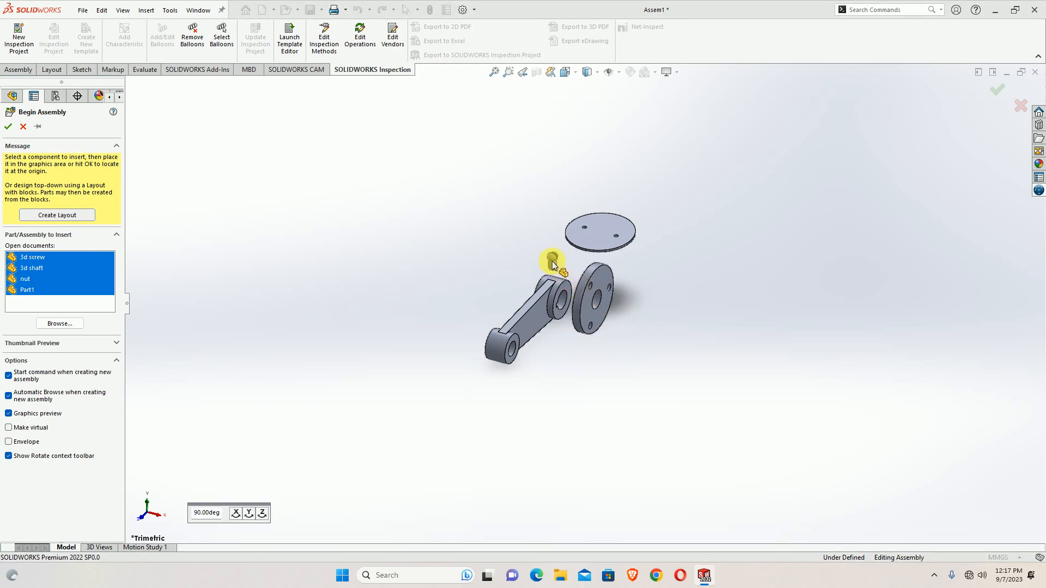
# Step: Place the 3d screw above the arm, and the 3d shaft rotated 90 degrees about Y beside the screw
pyautogui.click(511, 244)
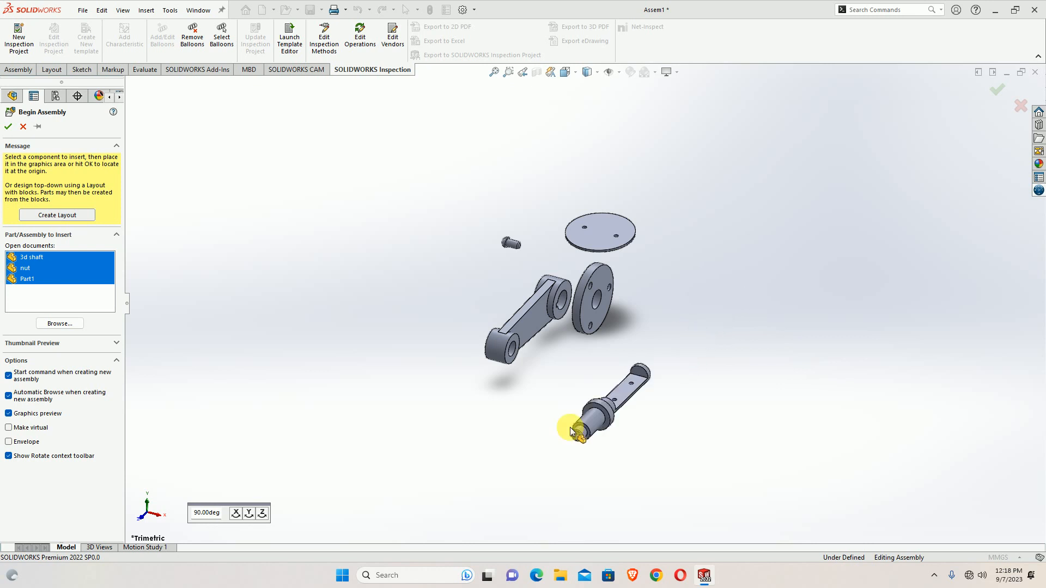
pyautogui.click(247, 514)
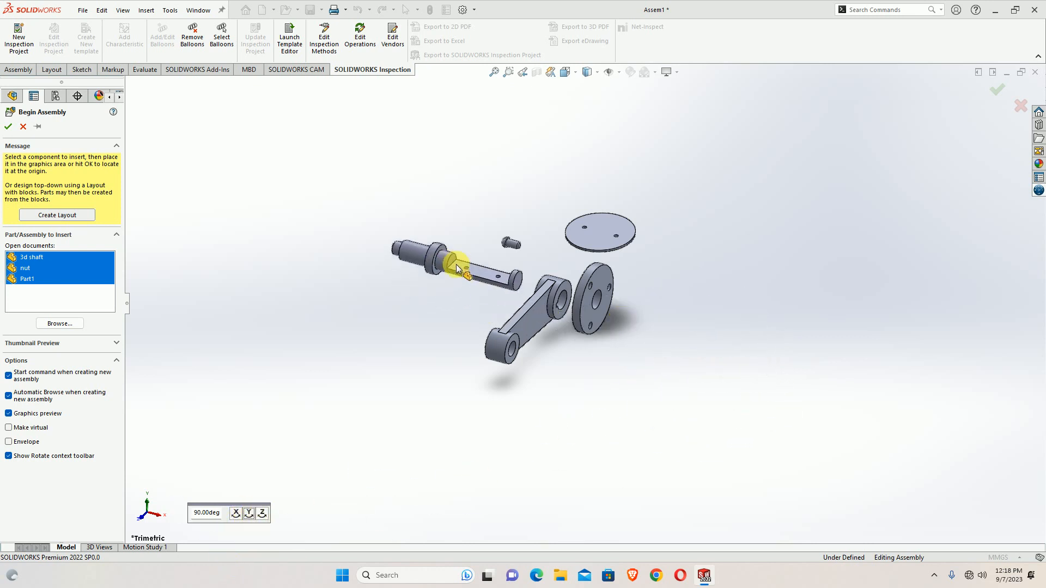
pyautogui.click(457, 266)
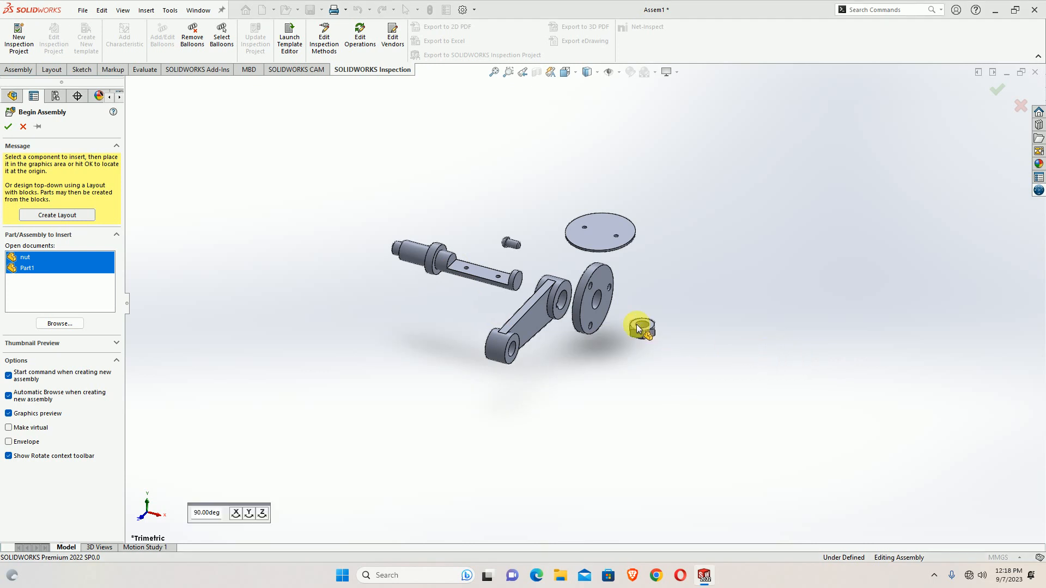
# Step: Place the nut rotated 90 degrees about Z near the shaft's narrow end, and the Part1 housing beyond the retainer
pyautogui.click(262, 513)
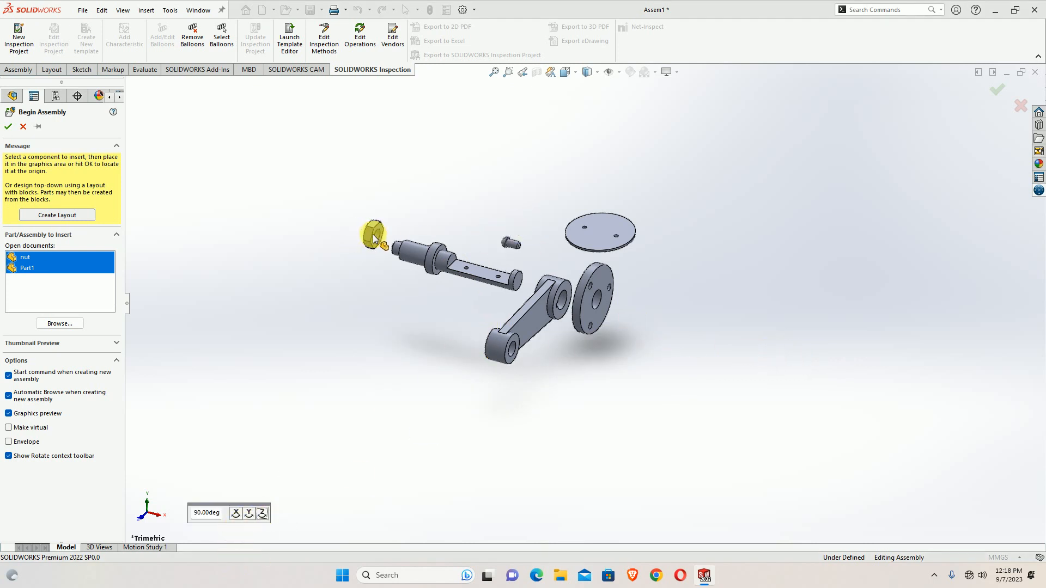
pyautogui.click(373, 234)
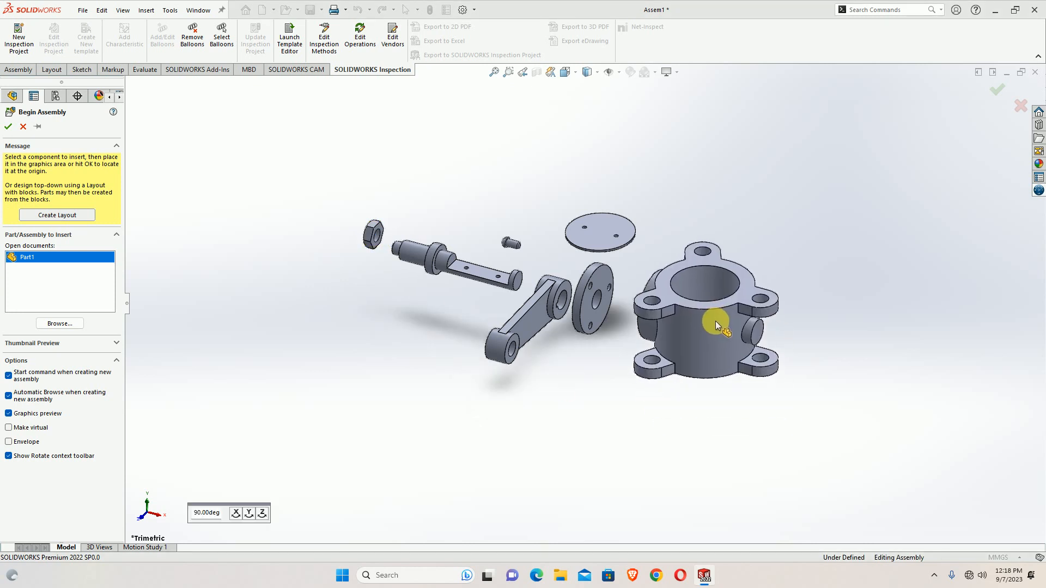
pyautogui.click(707, 332)
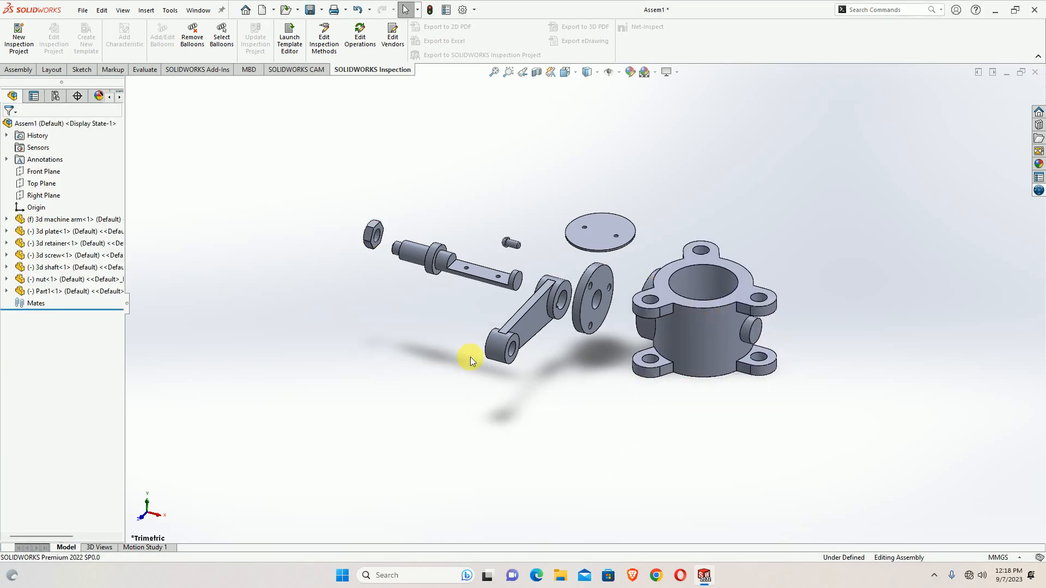
# Step: Spread out the loose components by moving the plate and shaft upward and the nut away from the shaft
pyautogui.moveTo(529, 339); pyautogui.dragTo(487, 354, button='middle')
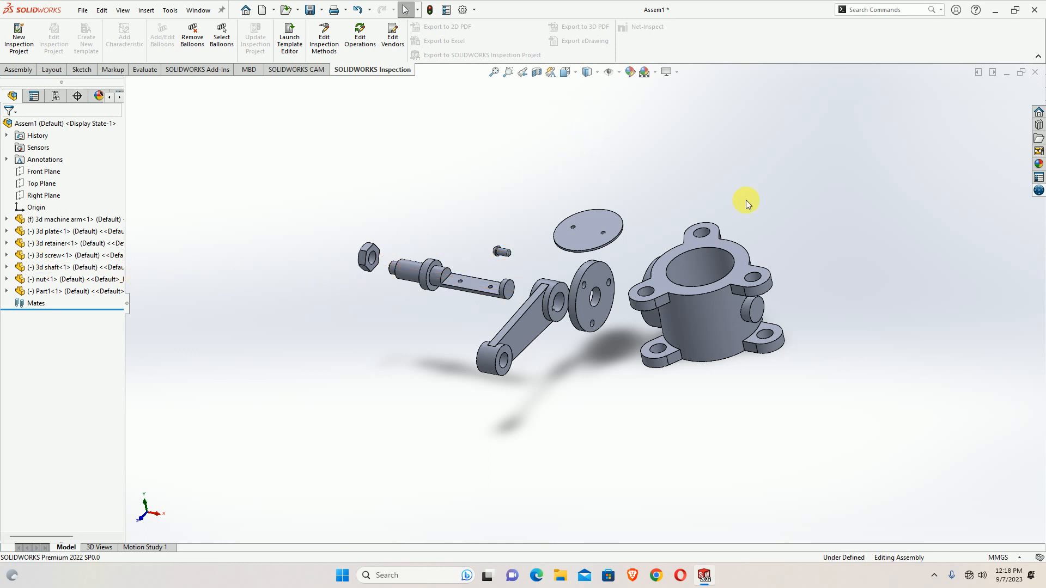
pyautogui.click(568, 240)
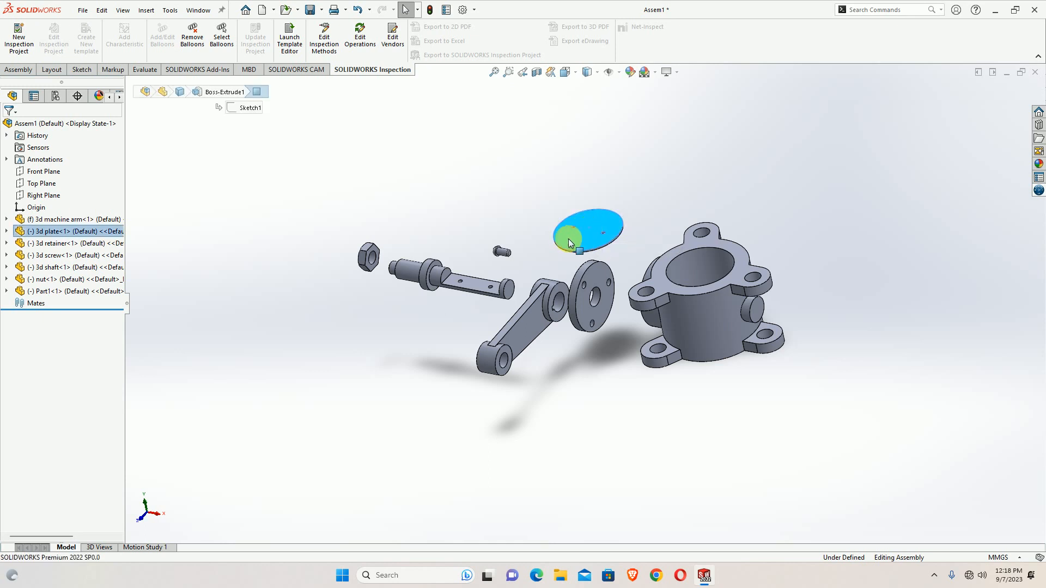
pyautogui.moveTo(569, 242)
pyautogui.mouseDown()
pyautogui.moveTo(470, 178)
pyautogui.moveTo(558, 244)
pyautogui.mouseUp()
pyautogui.moveTo(587, 209); pyautogui.dragTo(547, 197)
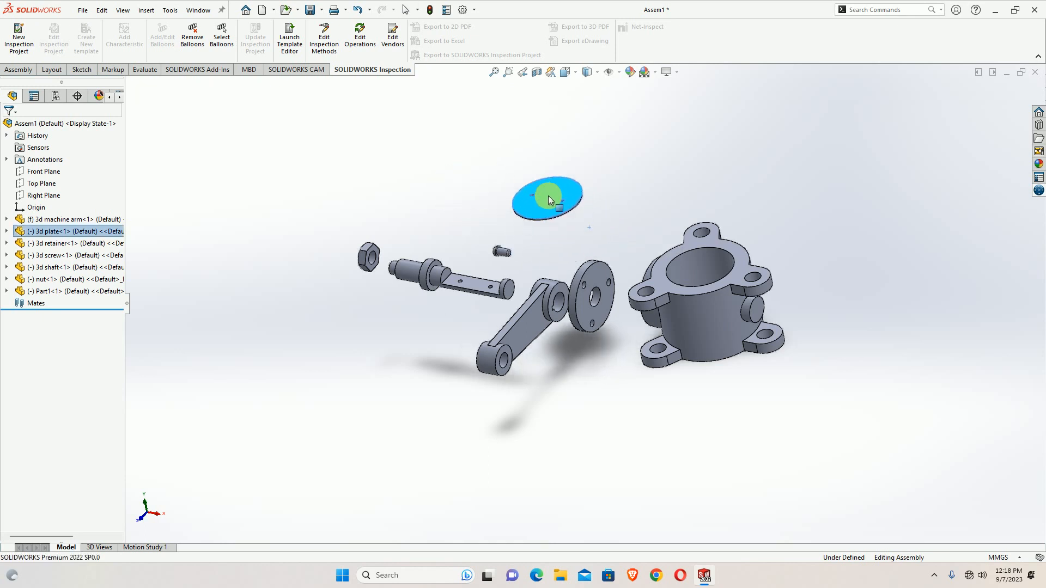
pyautogui.moveTo(406, 257); pyautogui.dragTo(365, 176)
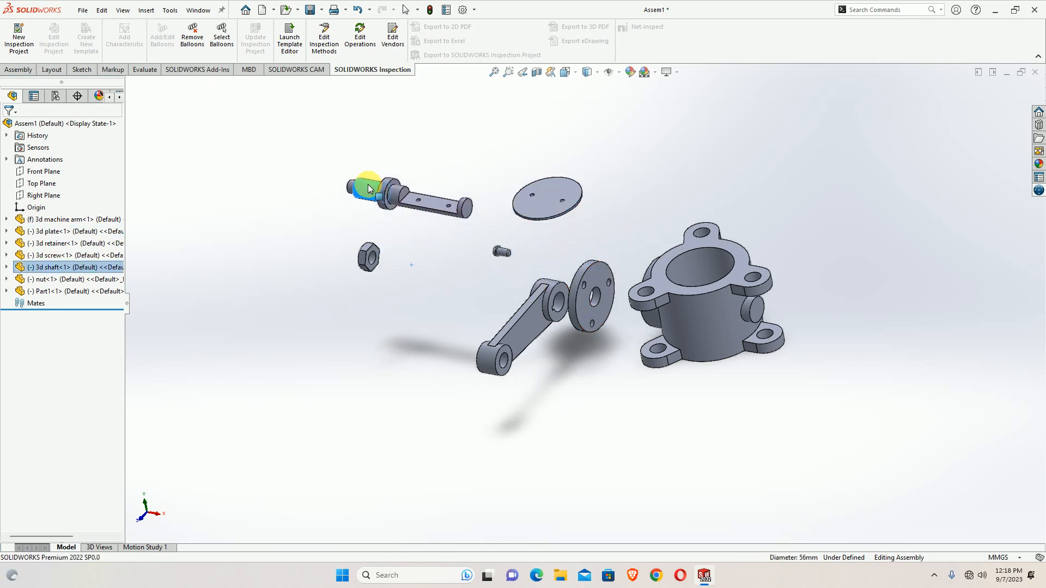
pyautogui.moveTo(368, 258); pyautogui.dragTo(299, 273)
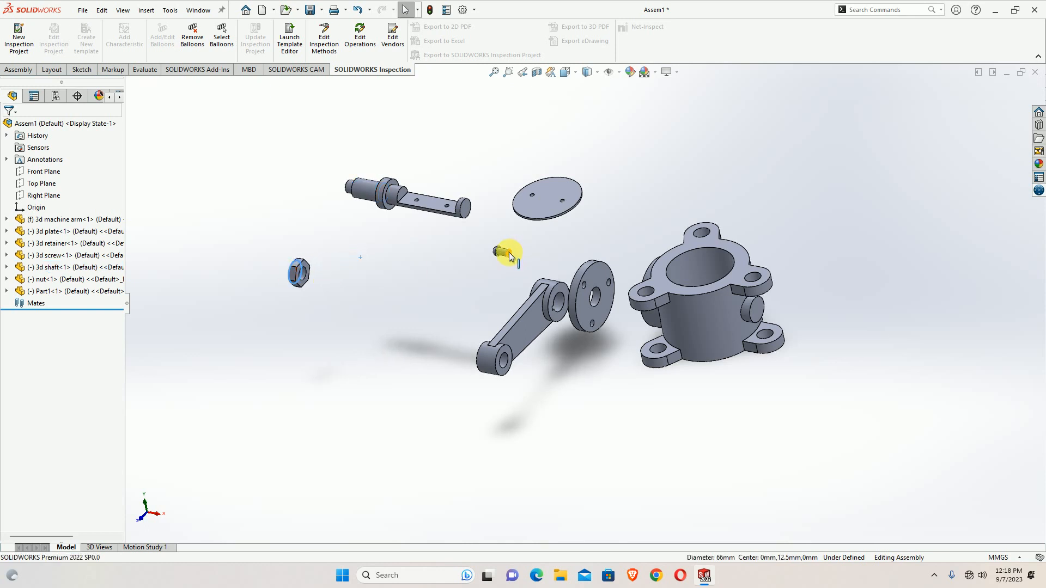
# Step: Float the fixed 3d machine arm so that it can be moved freely
pyautogui.click(512, 328)
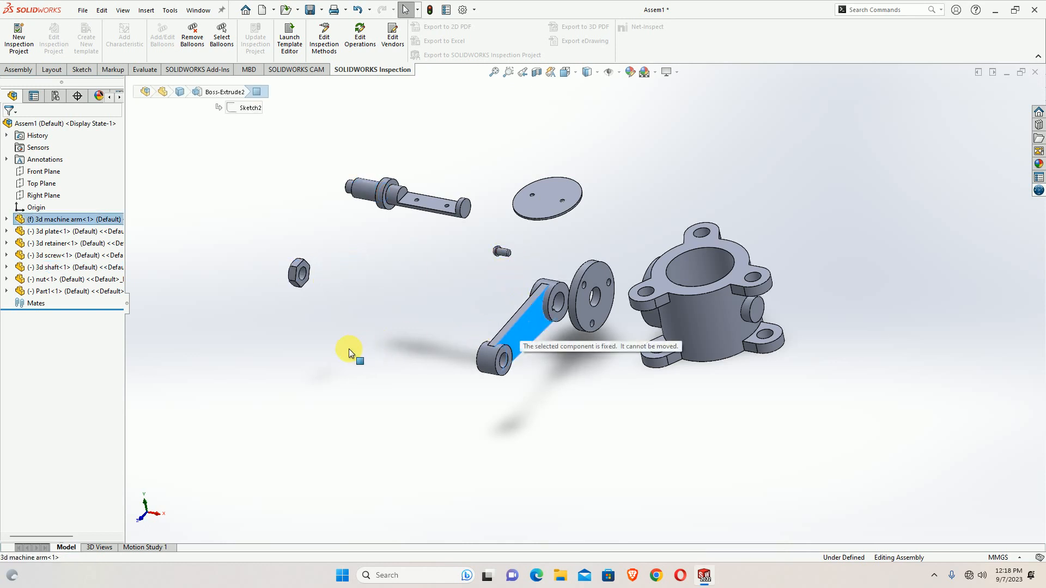
pyautogui.click(551, 387)
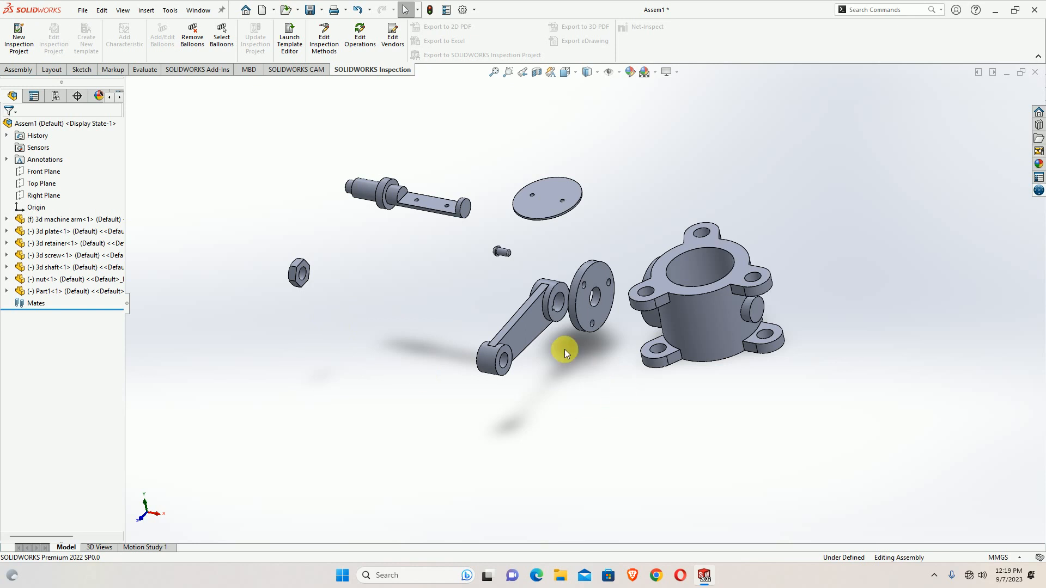
pyautogui.rightClick(531, 330)
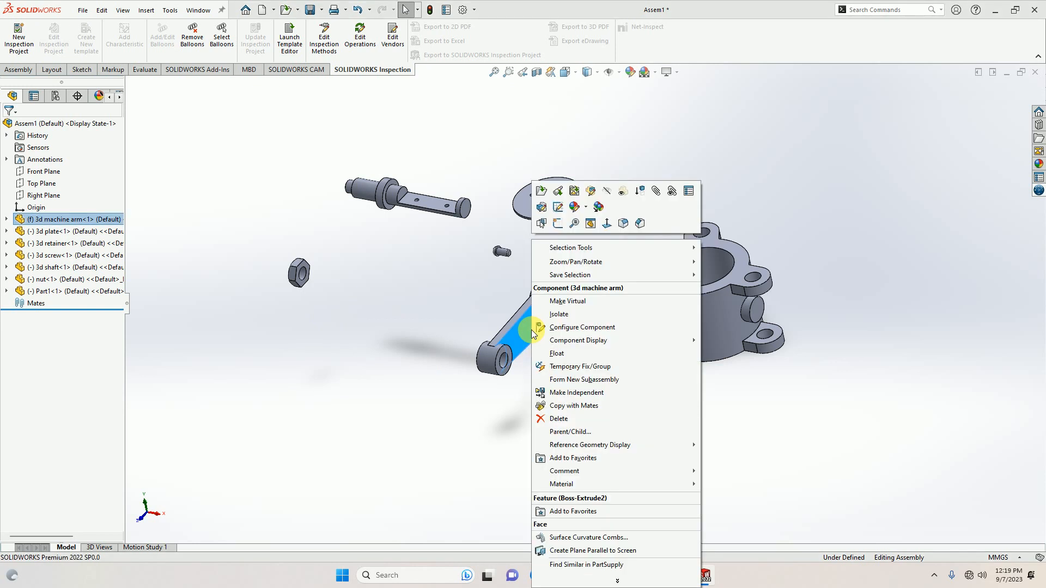
pyautogui.click(581, 354)
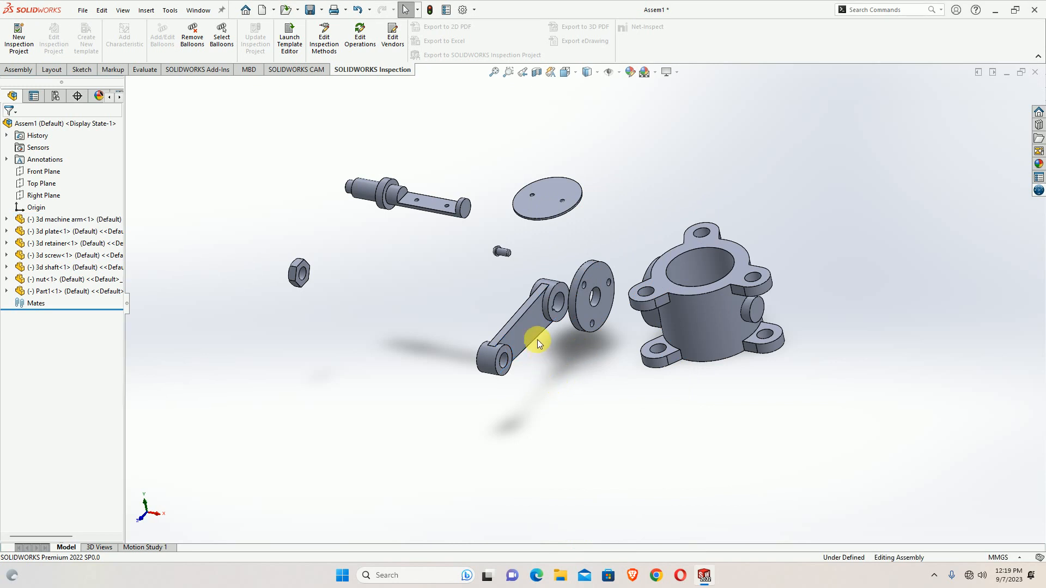
# Step: Move the machine arm beyond the shaft's narrow end and the retainer to below the shaft
pyautogui.moveTo(524, 323)
pyautogui.mouseDown()
pyautogui.moveTo(487, 343)
pyautogui.moveTo(354, 270)
pyautogui.moveTo(309, 216)
pyautogui.moveTo(283, 154)
pyautogui.moveTo(254, 230)
pyautogui.mouseUp()
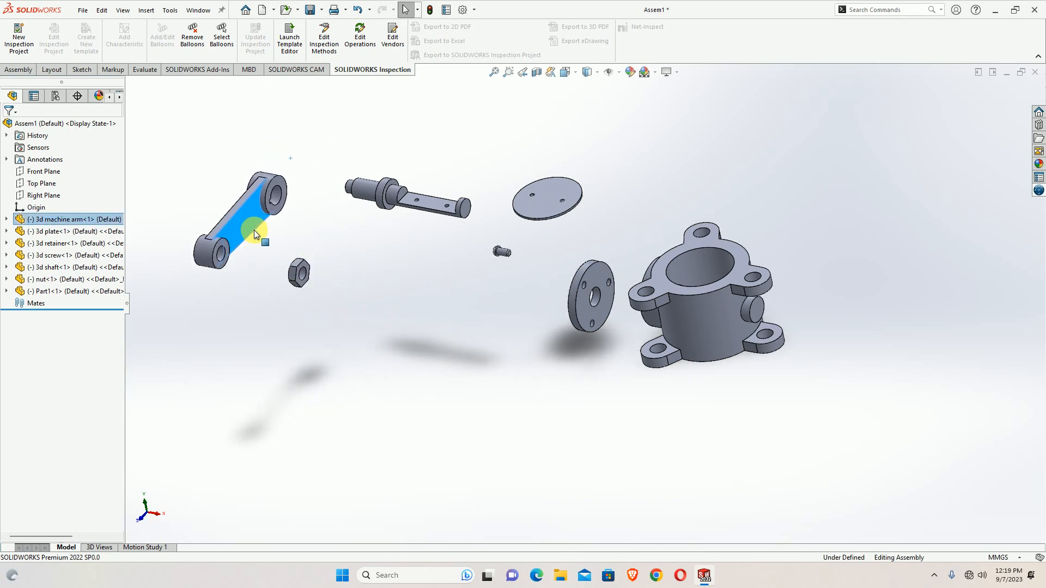
pyautogui.moveTo(598, 296); pyautogui.dragTo(420, 273)
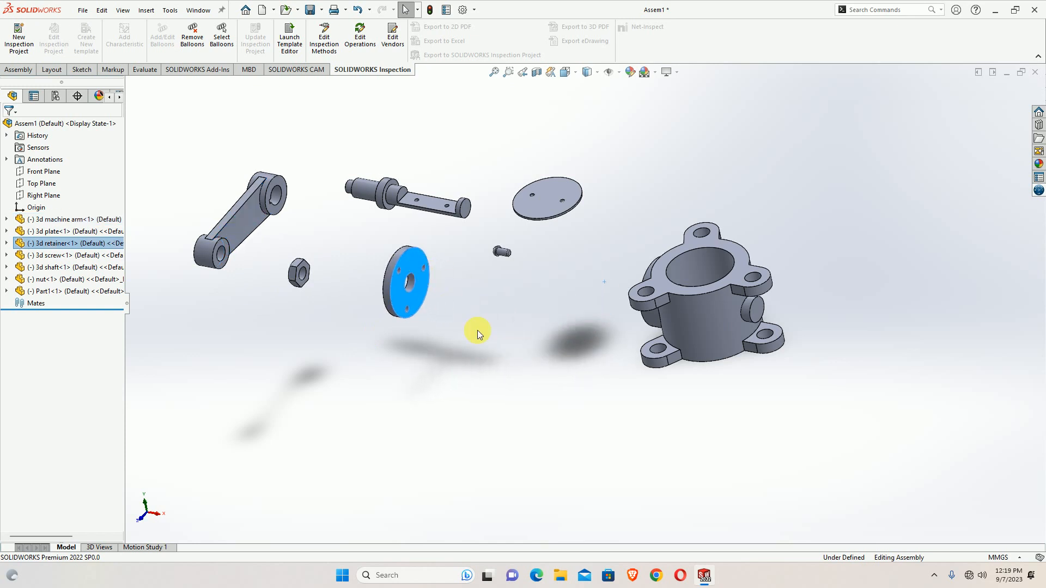
pyautogui.moveTo(526, 365); pyautogui.dragTo(577, 321, button='middle')
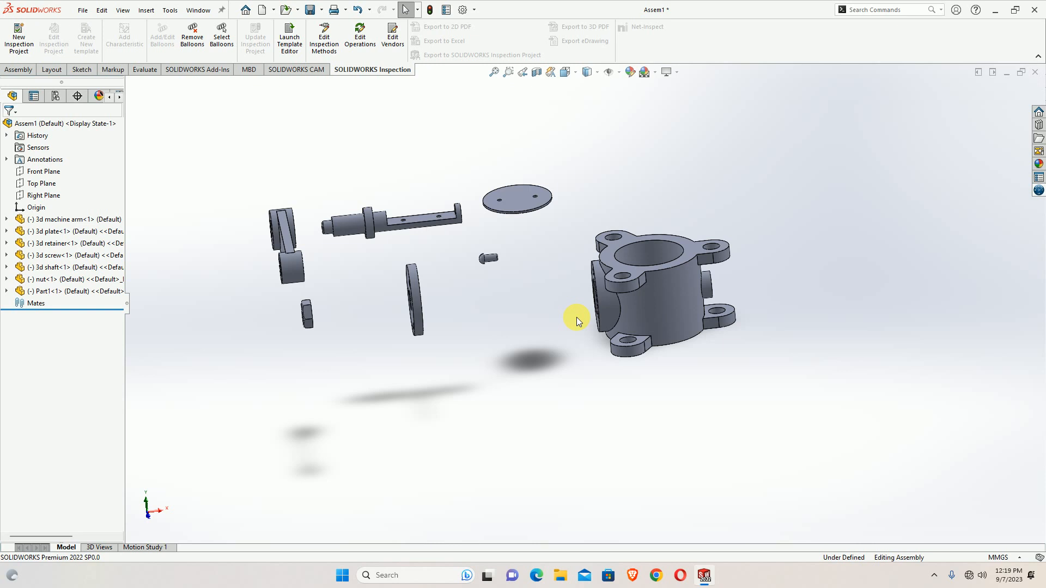
# Step: Fix the Part1 housing in place so that it serves as the assembly's stationary base
pyautogui.moveTo(521, 314); pyautogui.dragTo(560, 299, button='middle')
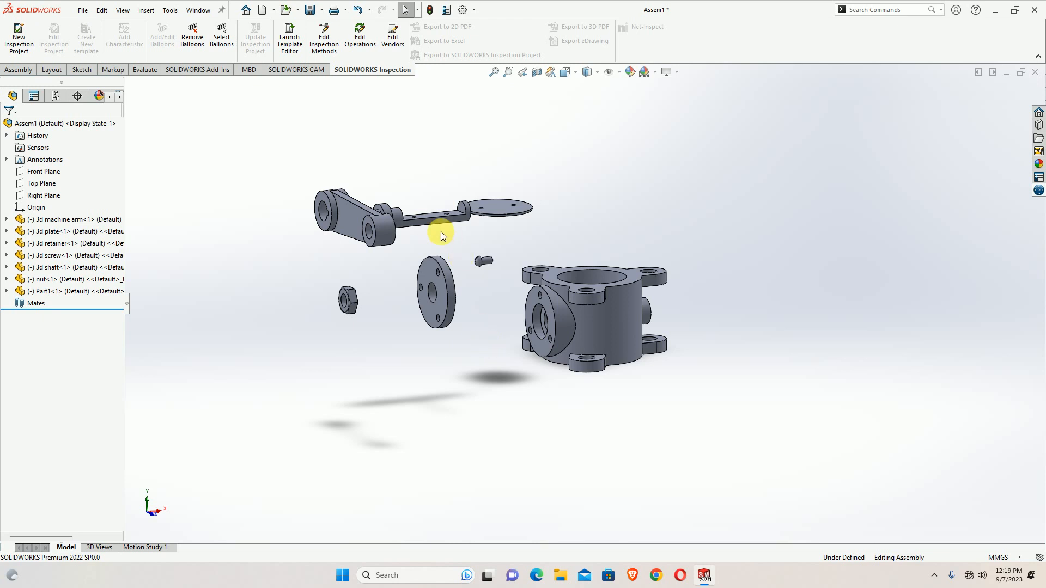
pyautogui.scroll(-3, 422, 227)
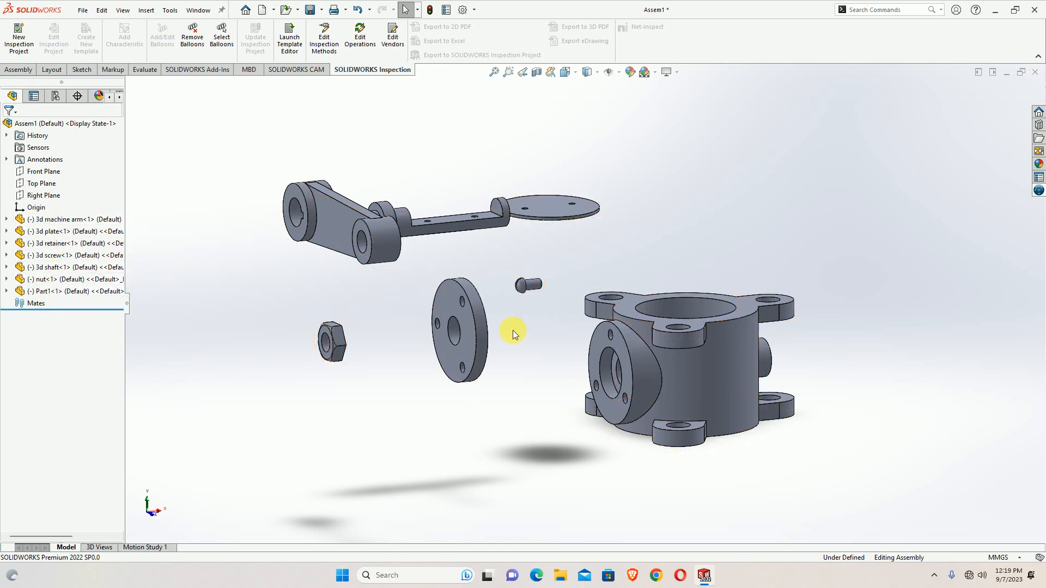
pyautogui.click(683, 362)
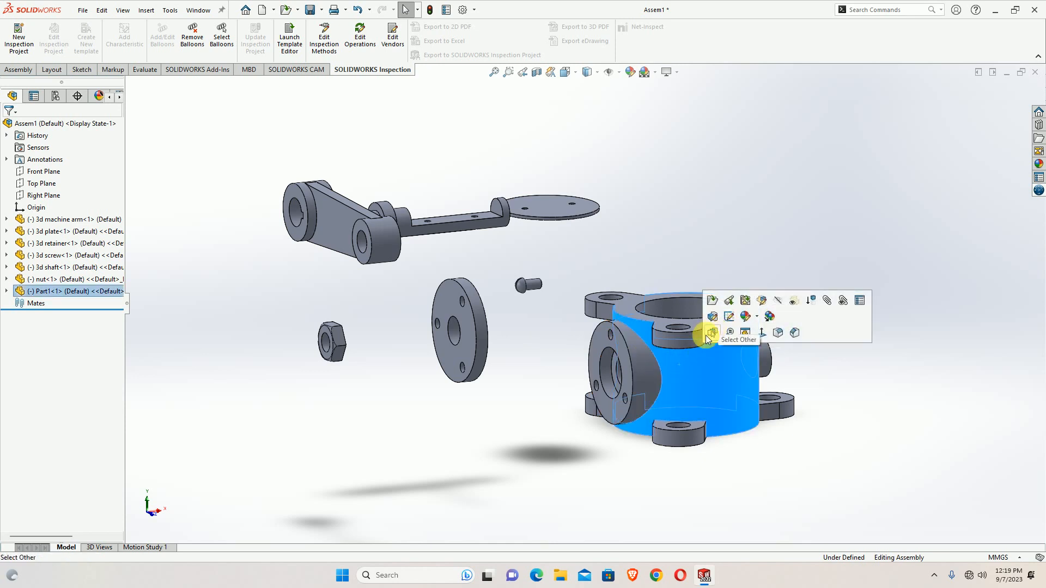
pyautogui.rightClick(705, 362)
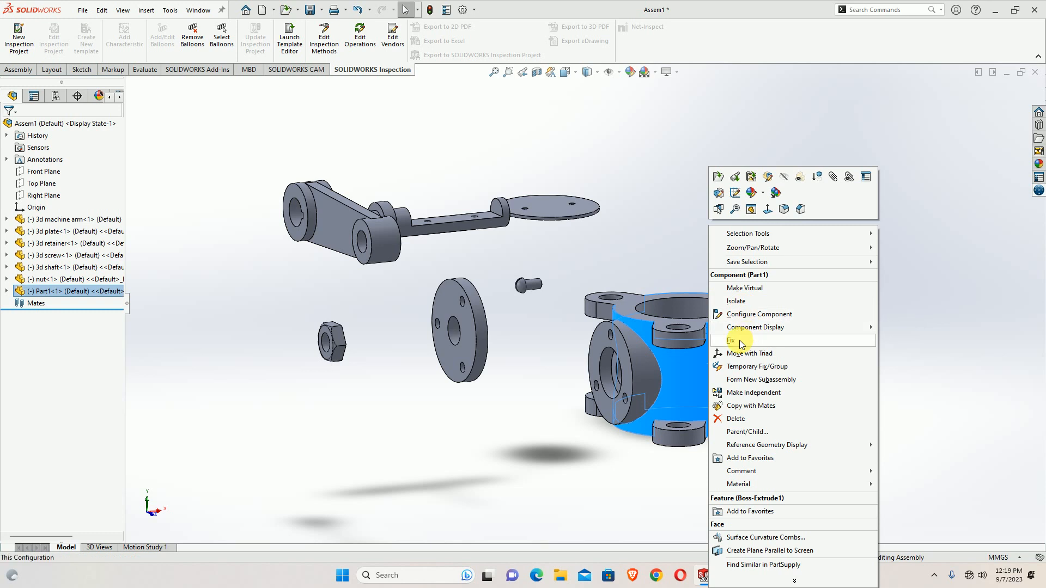
pyautogui.click(741, 341)
pyautogui.scroll(3, 702, 245)
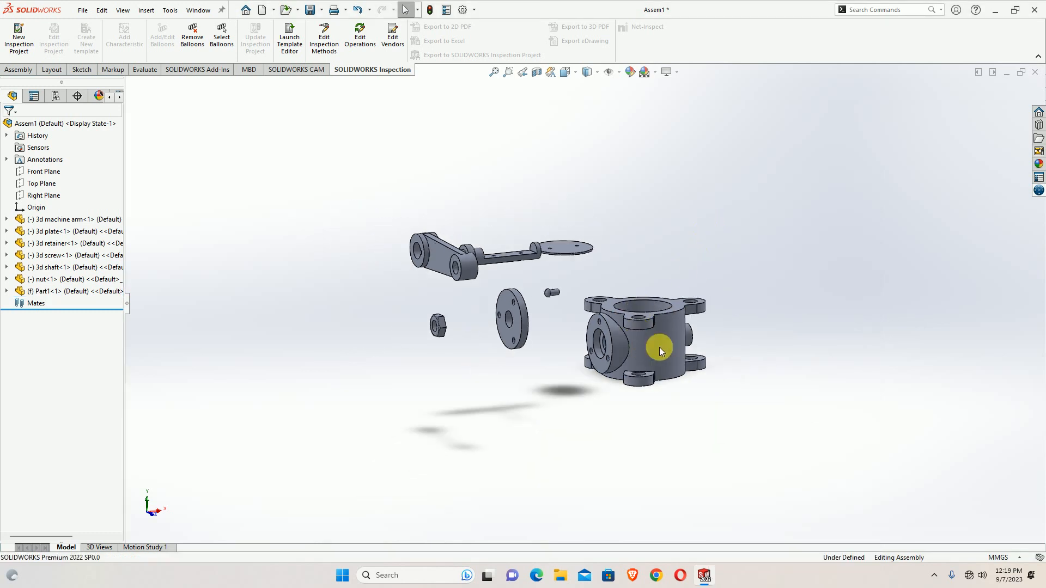
# Step: Test the fixed Part1 housing by trying to move it by its body and its side flange
pyautogui.moveTo(661, 346); pyautogui.dragTo(542, 469)
pyautogui.moveTo(604, 357); pyautogui.dragTo(561, 462)
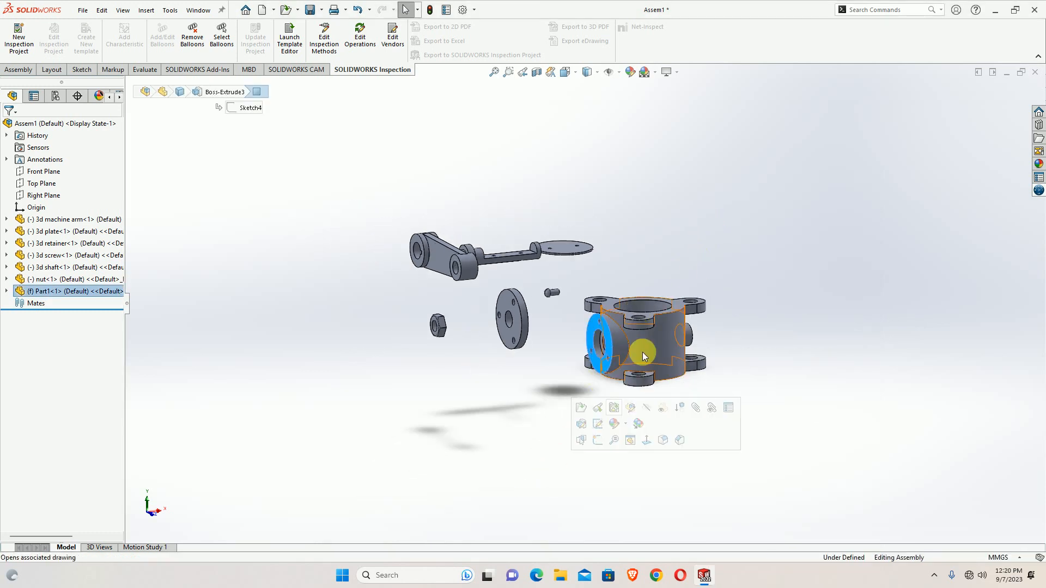
pyautogui.moveTo(642, 352); pyautogui.dragTo(551, 478)
pyautogui.click(630, 361)
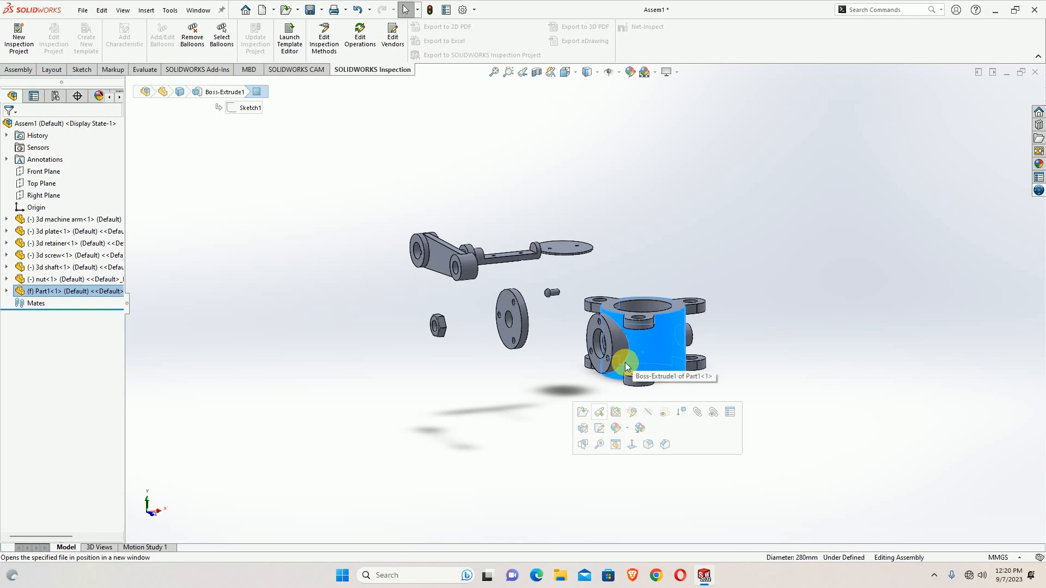
pyautogui.scroll(-2, 593, 327)
pyautogui.scroll(-1, 592, 325)
pyautogui.moveTo(590, 279)
pyautogui.mouseDown(button='middle')
pyautogui.moveTo(551, 310)
pyautogui.moveTo(584, 284)
pyautogui.mouseUp(button='middle')
pyautogui.click(556, 329)
# Step: Examine the housing's side flange, its stepped bore and screw holes, and the loose components around it
pyautogui.scroll(-4, 663, 339)
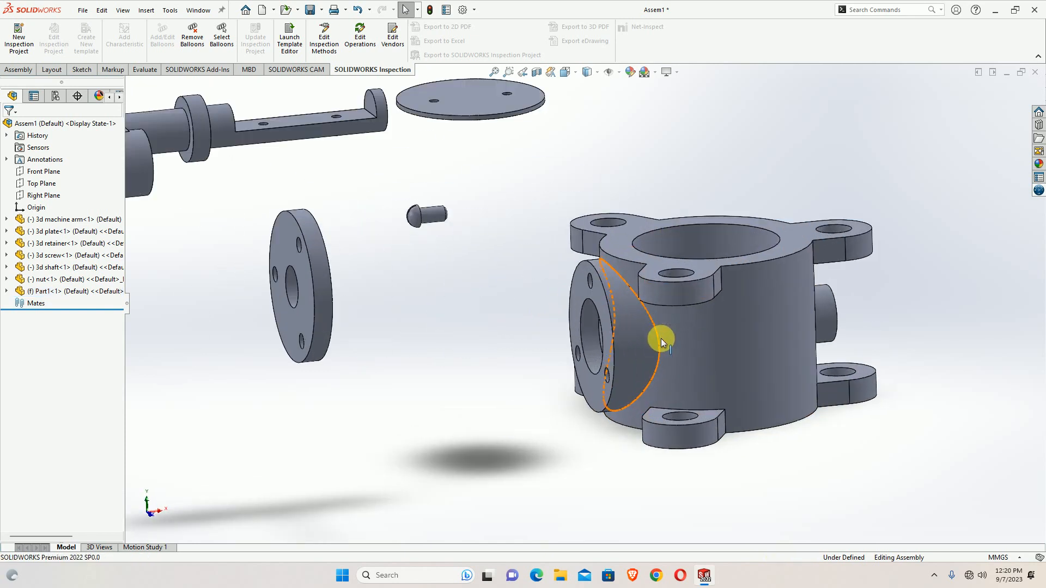
pyautogui.moveTo(663, 339); pyautogui.dragTo(635, 362, button='middle')
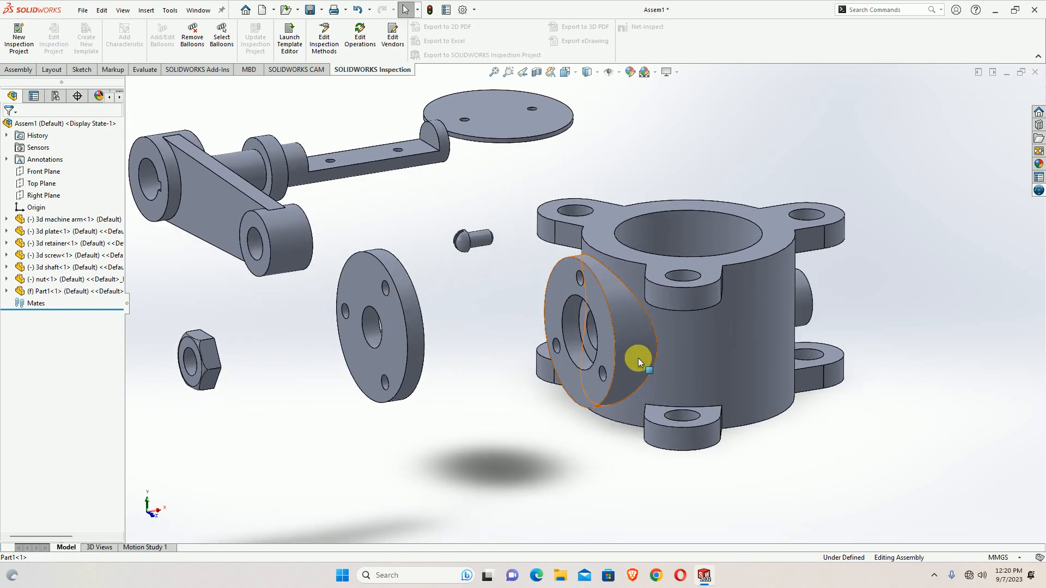
pyautogui.scroll(3, 635, 359)
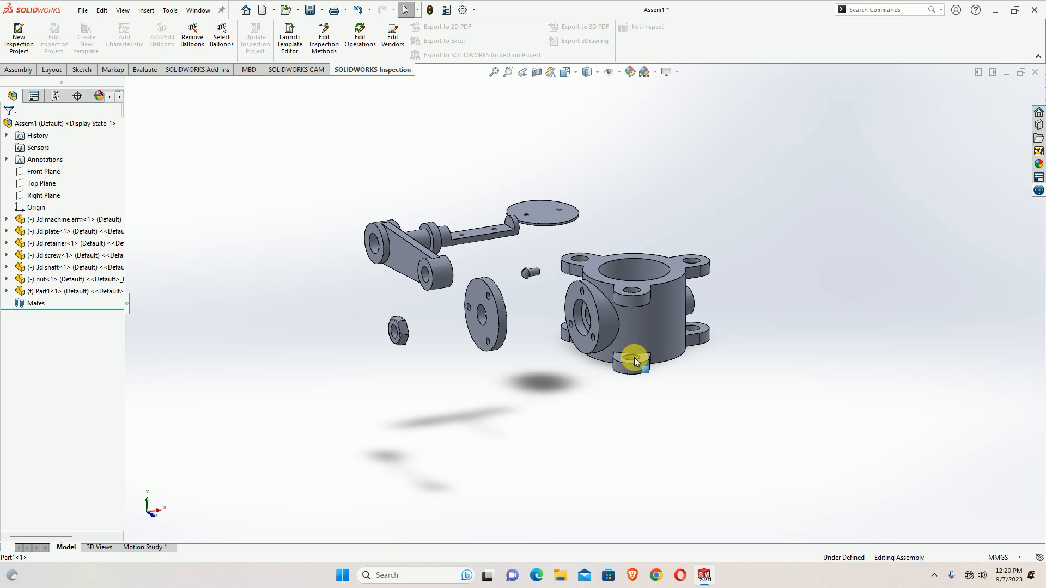
pyautogui.scroll(5, 611, 325)
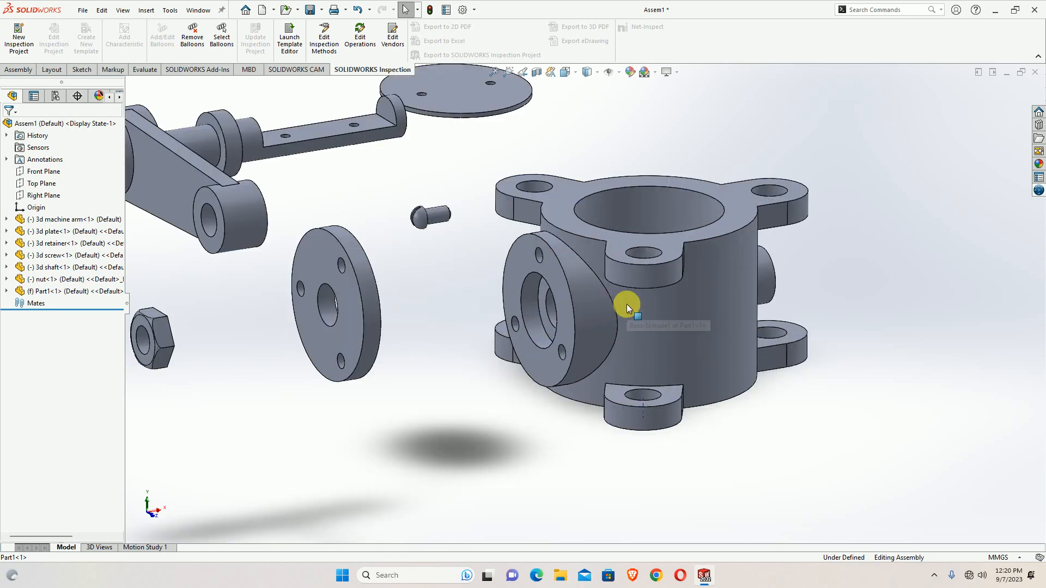
pyautogui.scroll(-5, 579, 270)
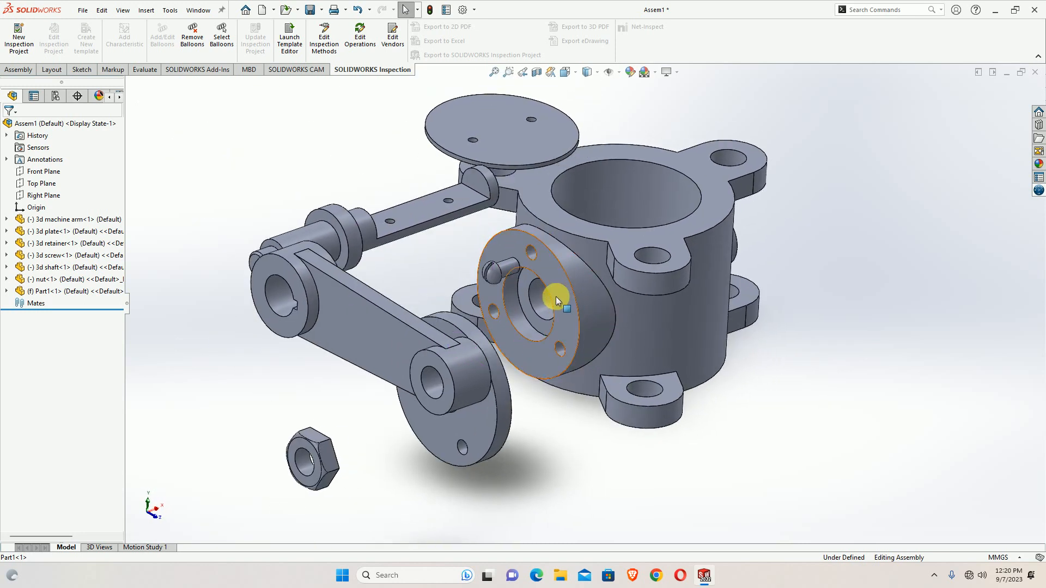
pyautogui.scroll(5, 550, 297)
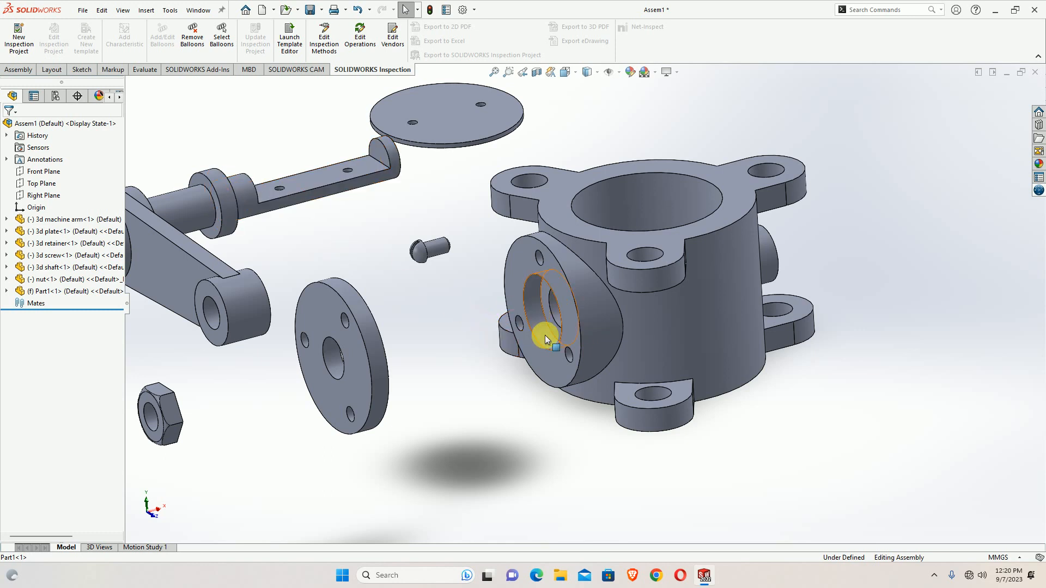
pyautogui.scroll(-5, 545, 329)
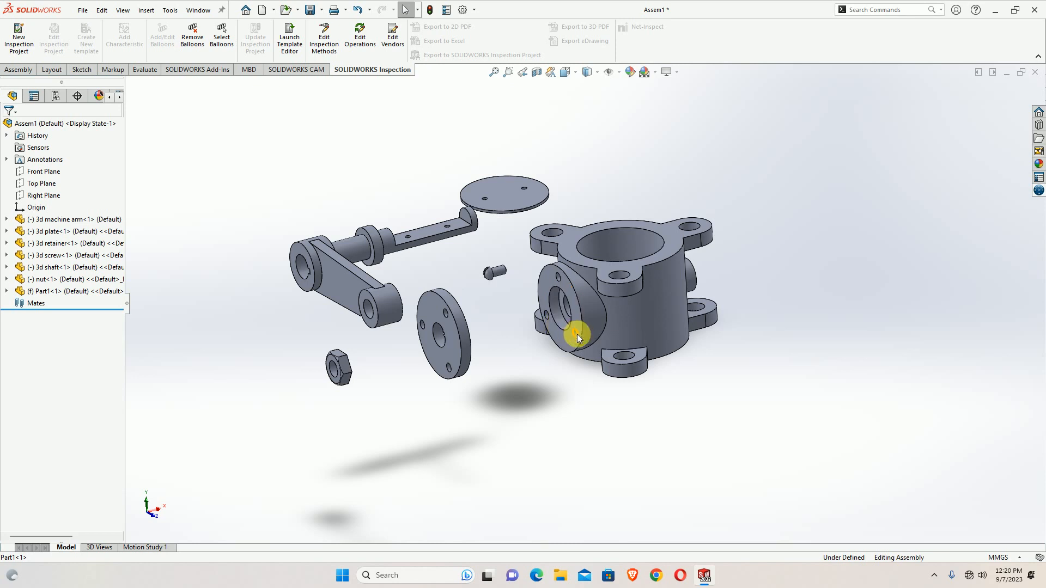
pyautogui.scroll(-3, 546, 308)
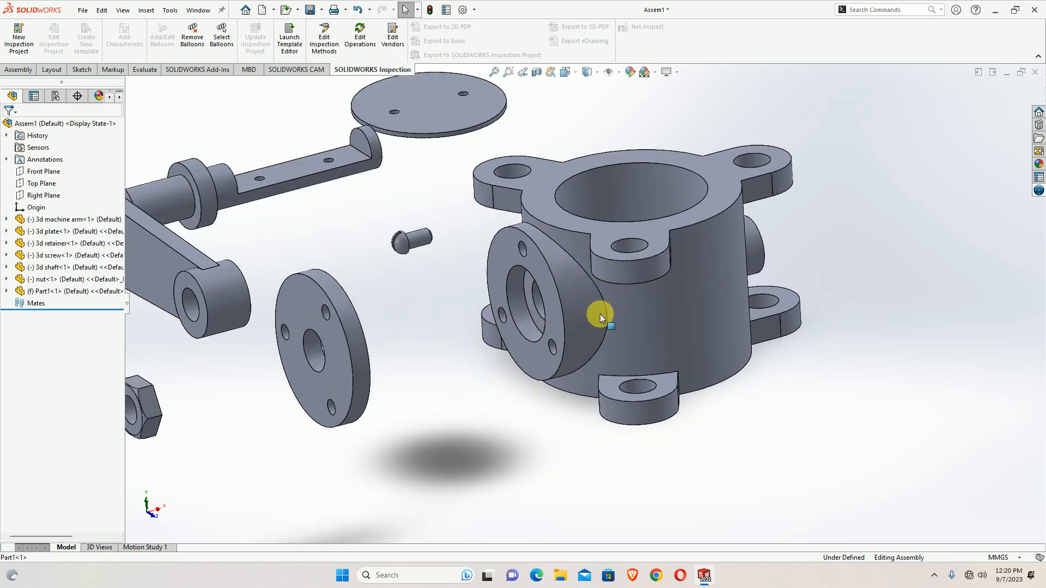
pyautogui.scroll(3, 453, 247)
pyautogui.scroll(-2, 453, 248)
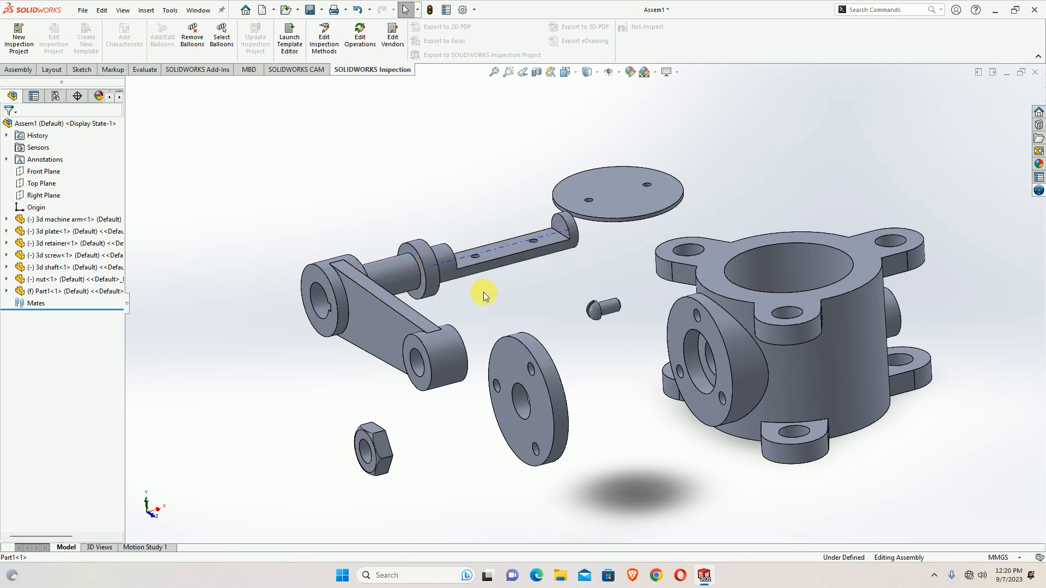
pyautogui.scroll(1, 483, 295)
# Step: Add a concentric mate between the shaft's long cylindrical face beside the collar and the larger bore in the housing's side flange
pyautogui.click(17, 69)
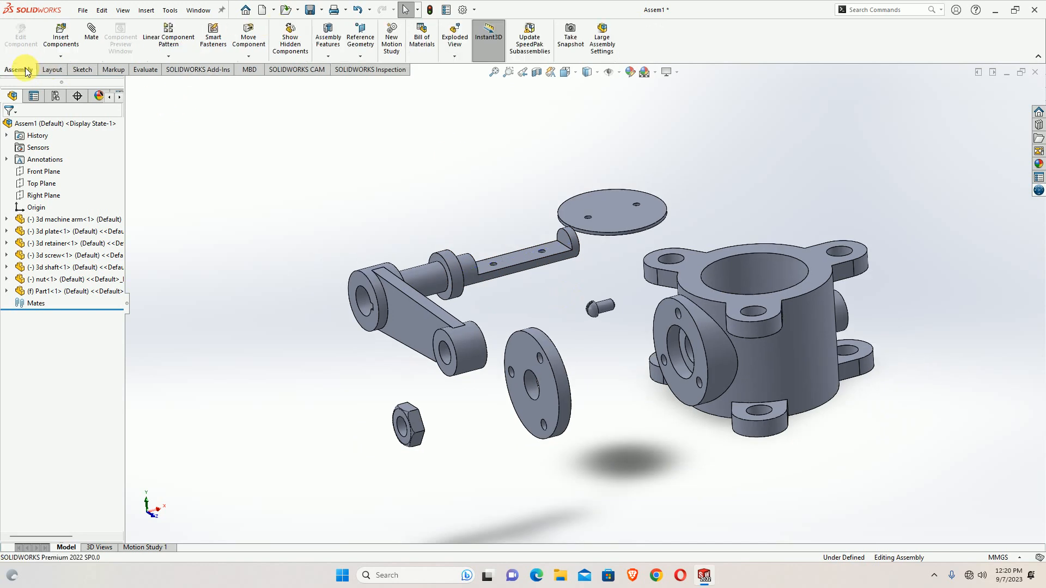
pyautogui.click(97, 34)
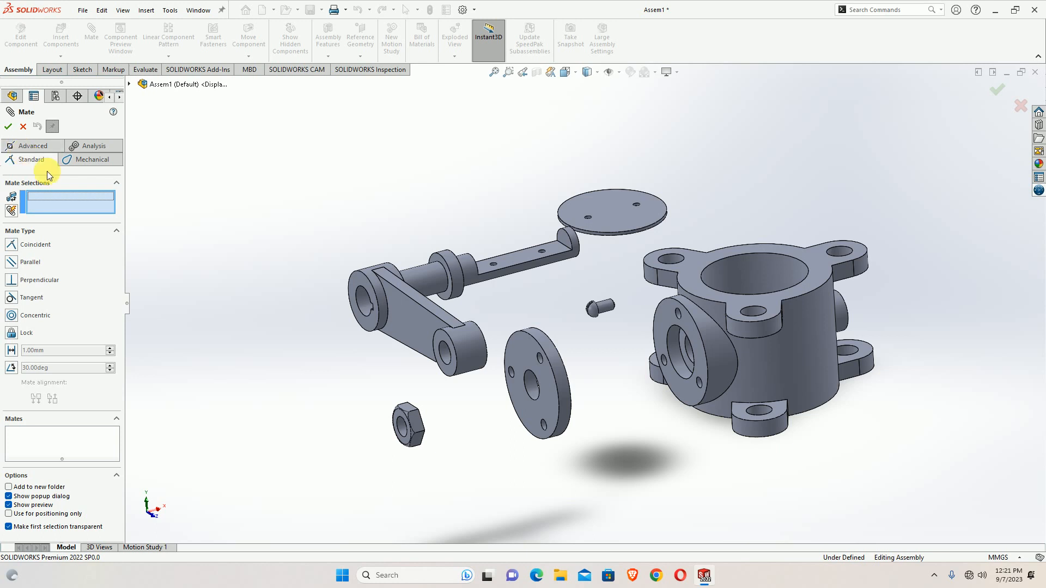
pyautogui.scroll(-3, 676, 366)
pyautogui.scroll(5, 640, 352)
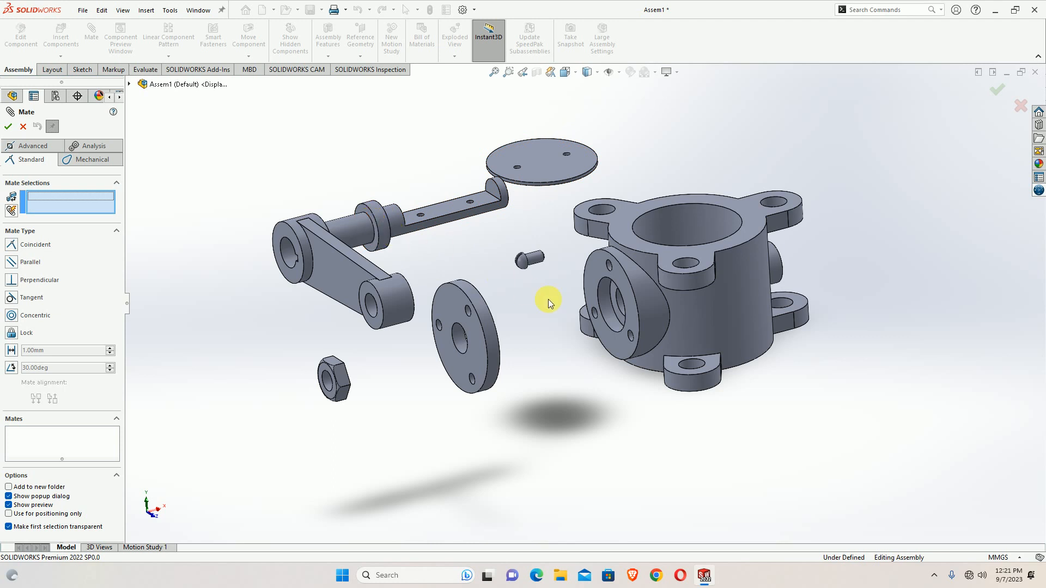
pyautogui.scroll(-4, 379, 223)
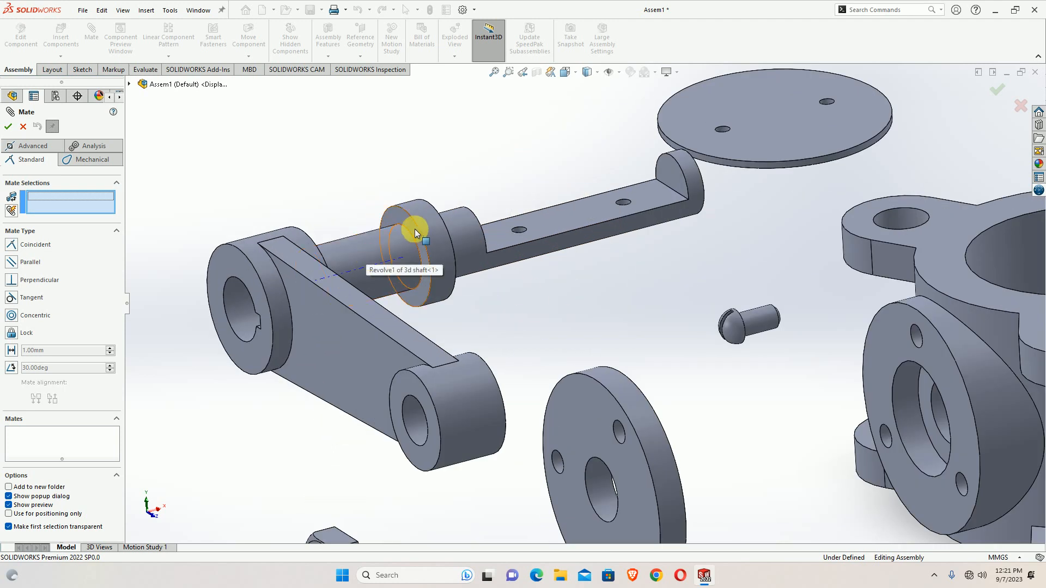
pyautogui.moveTo(411, 227); pyautogui.dragTo(401, 296, button='middle')
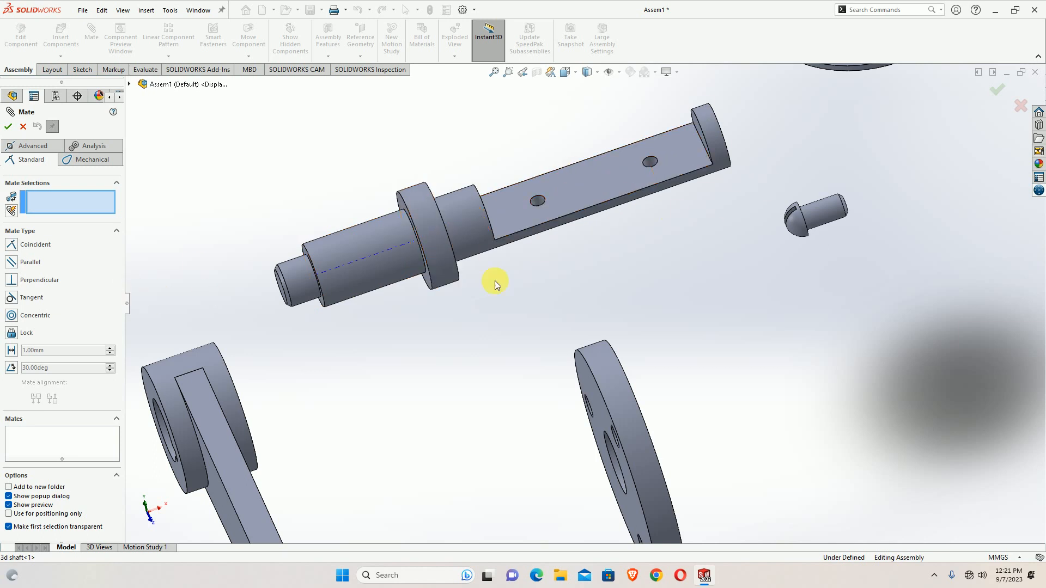
pyautogui.click(362, 258)
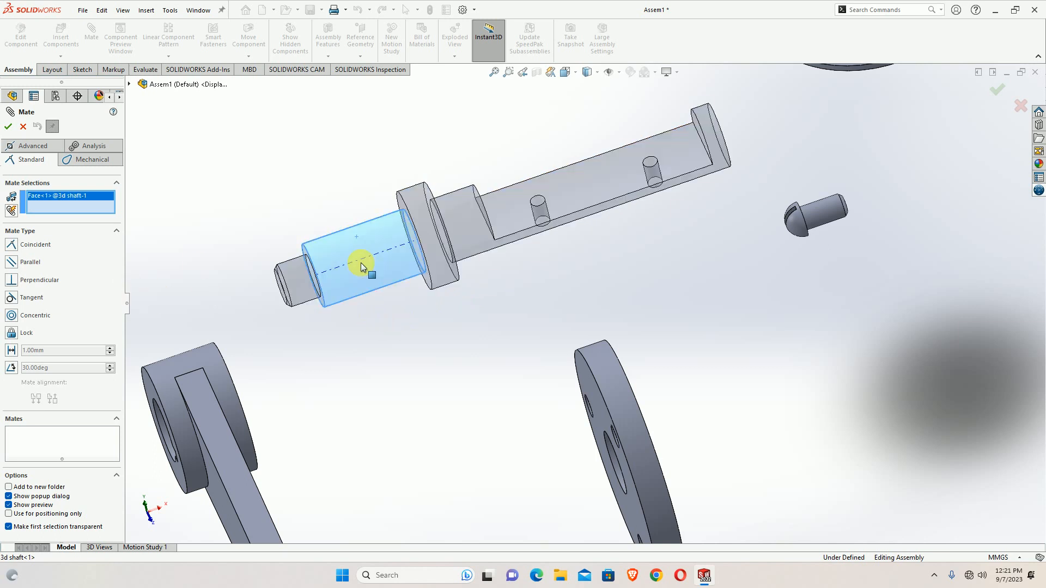
pyautogui.scroll(3, 404, 329)
pyautogui.moveTo(622, 373); pyautogui.dragTo(659, 304, button='middle')
pyautogui.scroll(-3, 720, 439)
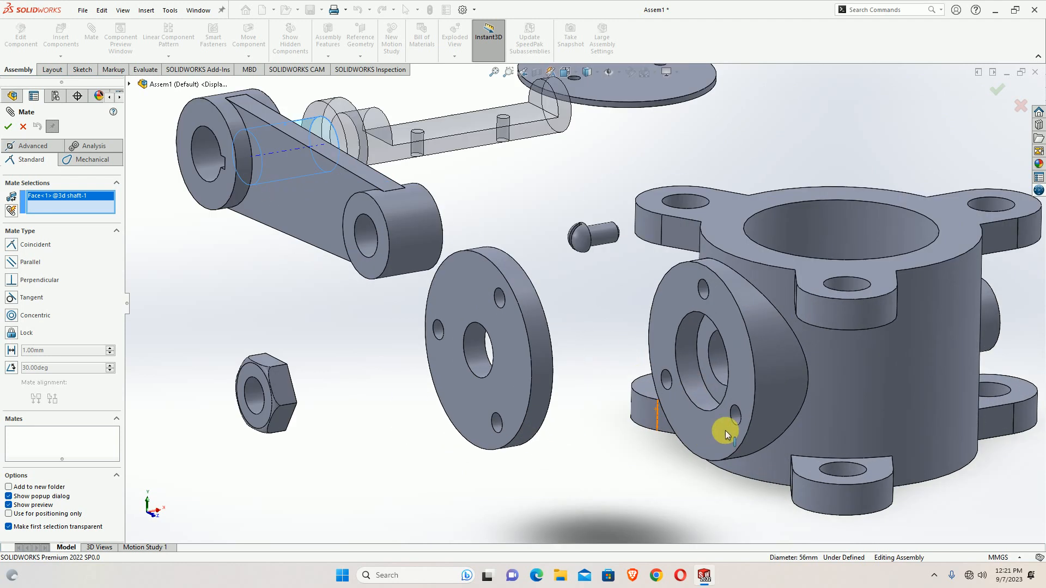
pyautogui.moveTo(688, 362); pyautogui.dragTo(710, 382, button='middle')
pyautogui.scroll(-1, 711, 382)
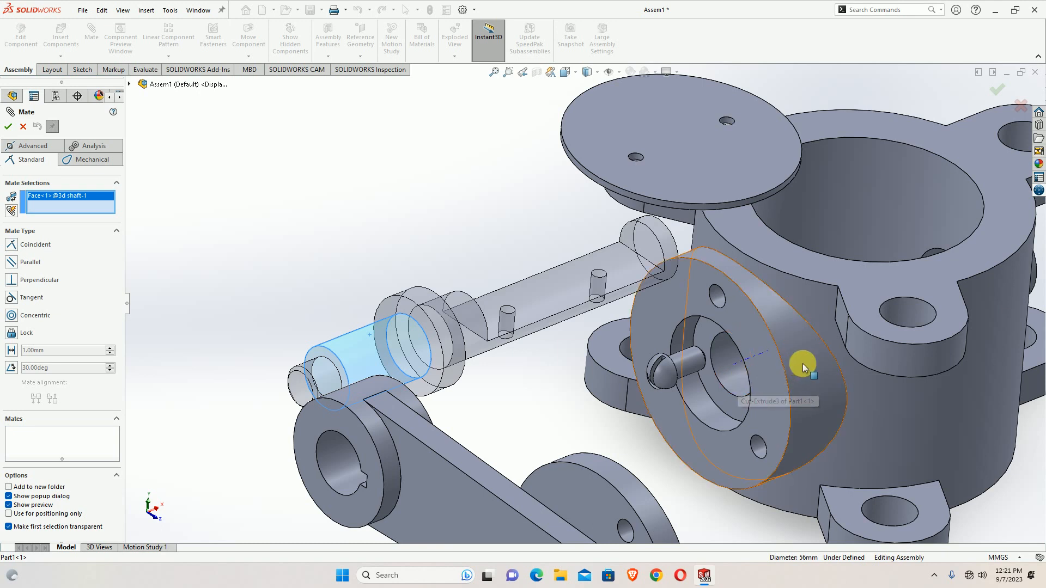
pyautogui.click(711, 409)
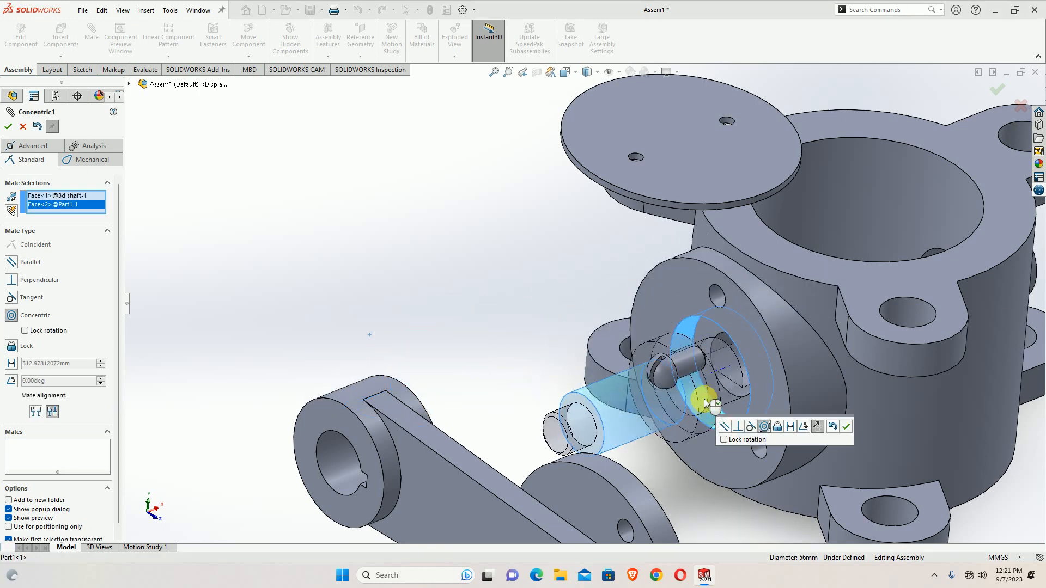
pyautogui.click(847, 427)
pyautogui.moveTo(732, 397); pyautogui.dragTo(695, 418, button='middle')
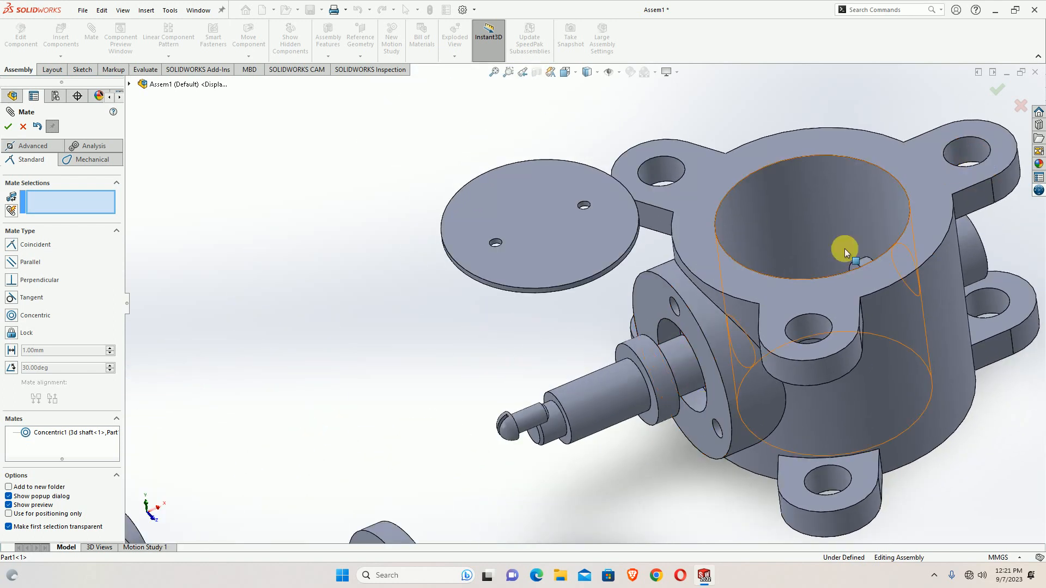
pyautogui.scroll(3, 844, 250)
pyautogui.moveTo(694, 349); pyautogui.dragTo(698, 385, button='middle')
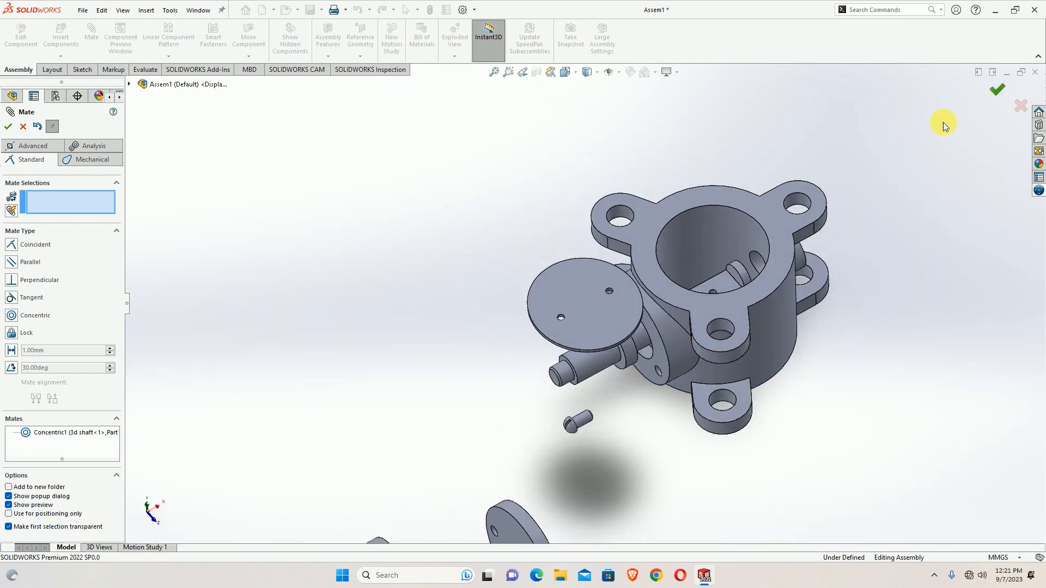
pyautogui.click(997, 89)
# Step: Slide the shaft out and back along its mated axis, leaving its collar partly inside the housing's flange bore
pyautogui.moveTo(635, 349); pyautogui.dragTo(610, 381)
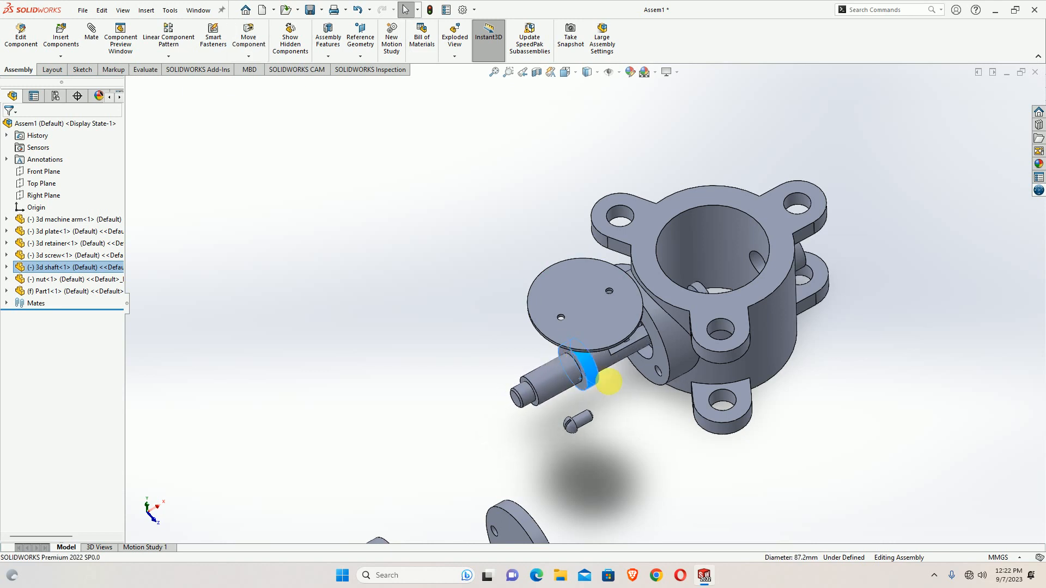
pyautogui.moveTo(645, 365); pyautogui.dragTo(616, 262, button='middle')
pyautogui.scroll(-4, 648, 299)
pyautogui.moveTo(513, 345); pyautogui.dragTo(679, 327)
pyautogui.moveTo(728, 285); pyautogui.dragTo(715, 409, button='middle')
pyautogui.scroll(6, 711, 278)
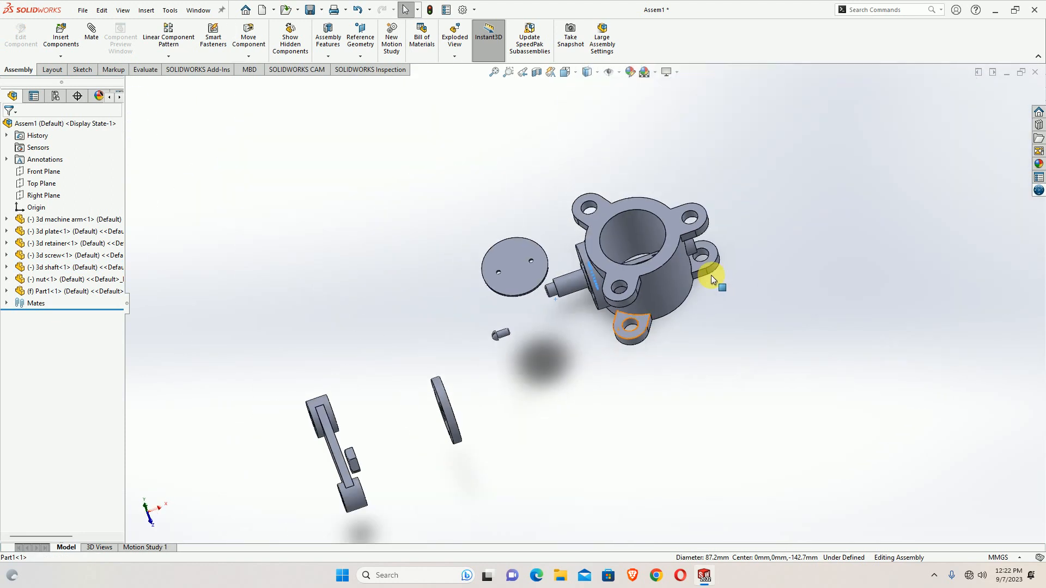
pyautogui.moveTo(711, 275); pyautogui.dragTo(720, 245, button='middle')
pyautogui.moveTo(638, 267)
pyautogui.mouseDown(button='middle')
pyautogui.moveTo(606, 178)
pyautogui.moveTo(626, 221)
pyautogui.moveTo(630, 276)
pyautogui.mouseUp(button='middle')
pyautogui.scroll(-5, 648, 286)
pyautogui.moveTo(469, 396); pyautogui.dragTo(479, 421)
pyautogui.click(937, 440)
# Step: Examine how the shaft and its collar sit in the housing's flange bore relative to the retainer and other parts
pyautogui.scroll(2, 785, 398)
pyautogui.moveTo(785, 398); pyautogui.dragTo(749, 299, button='middle')
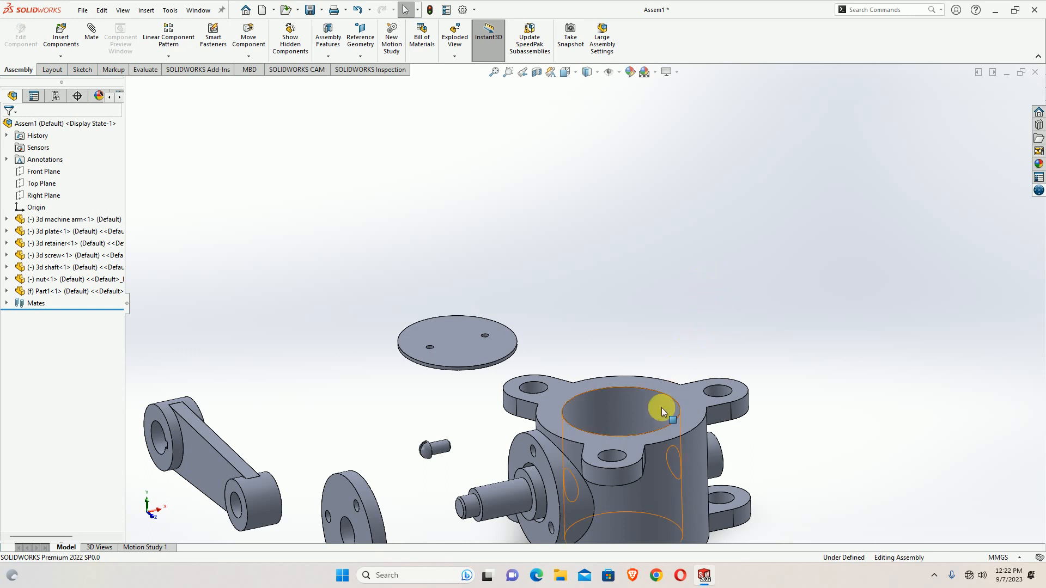
pyautogui.scroll(2, 586, 442)
pyautogui.keyDown('ctrl'); pyautogui.moveTo(575, 448); pyautogui.dragTo(571, 352, button='middle'); pyautogui.keyUp('ctrl')
pyautogui.scroll(-5, 571, 352)
pyautogui.scroll(-1, 505, 279)
pyautogui.moveTo(504, 279)
pyautogui.mouseDown(button='middle')
pyautogui.moveTo(515, 369)
pyautogui.moveTo(512, 285)
pyautogui.mouseUp(button='middle')
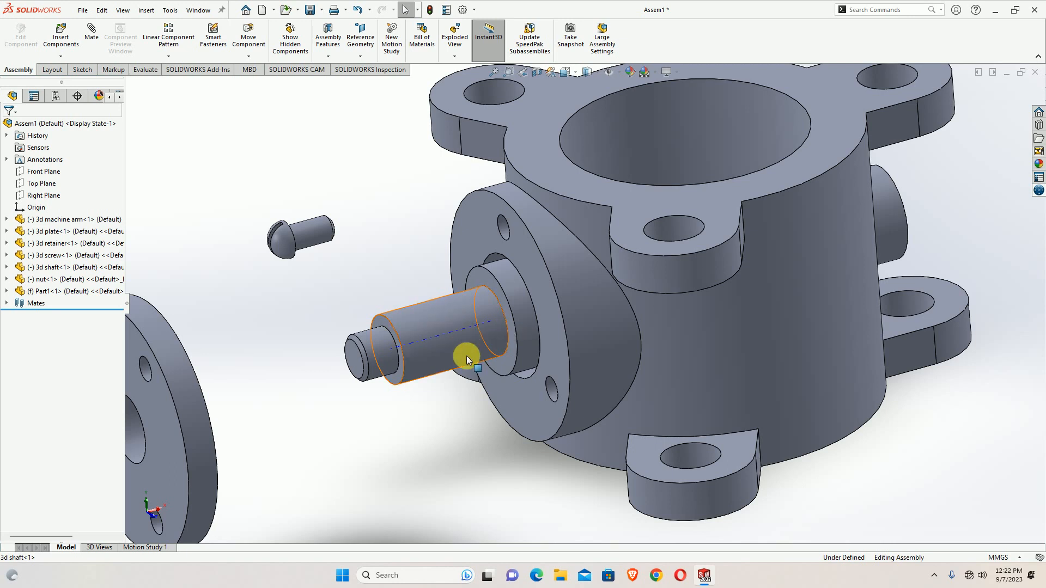
pyautogui.scroll(3, 371, 482)
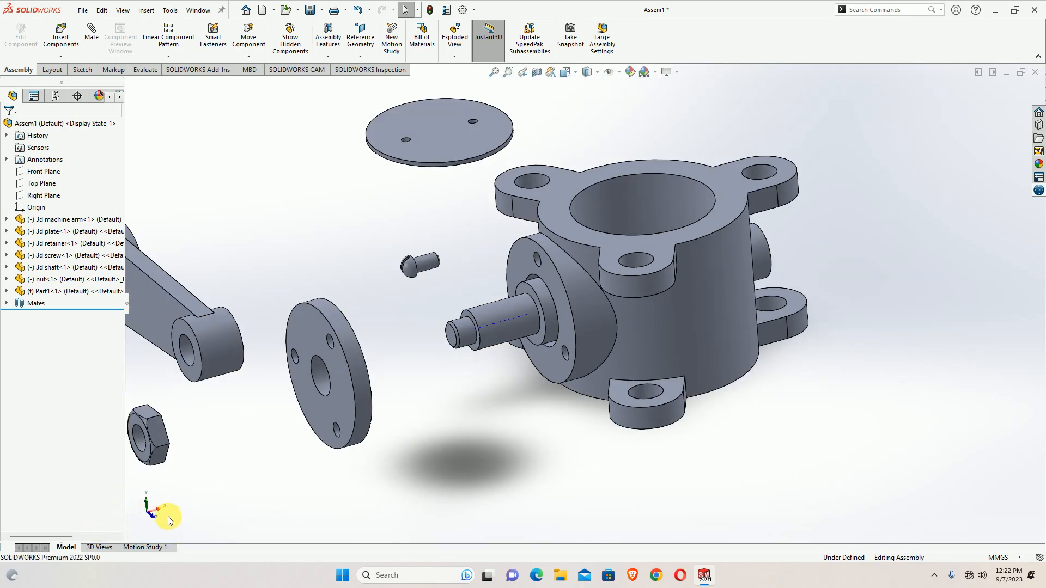
pyautogui.click(143, 548)
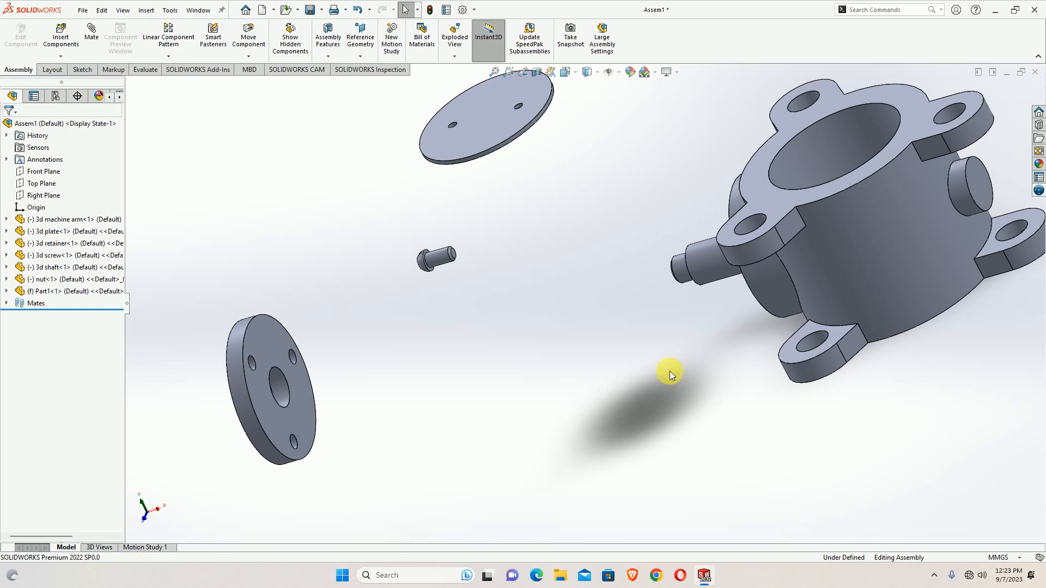
# Step: Move the loose screw slightly closer to the shaft's narrow end
pyautogui.scroll(-1, 669, 371)
pyautogui.moveTo(670, 372); pyautogui.dragTo(713, 402, button='middle')
pyautogui.scroll(5, 703, 376)
pyautogui.scroll(-3, 536, 235)
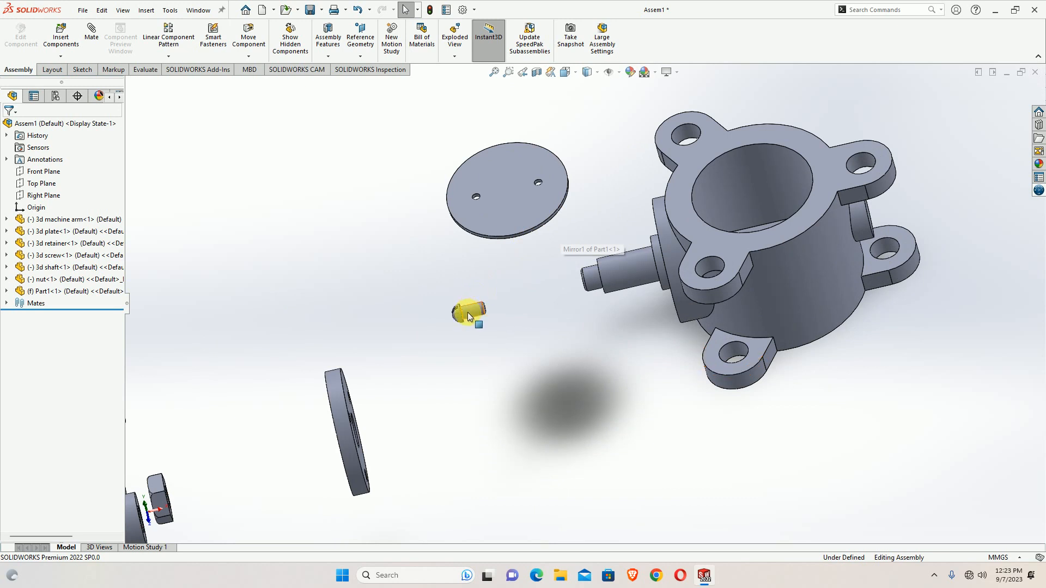
pyautogui.moveTo(477, 315)
pyautogui.mouseDown()
pyautogui.moveTo(470, 295)
pyautogui.moveTo(467, 336)
pyautogui.moveTo(554, 311)
pyautogui.moveTo(485, 334)
pyautogui.mouseUp()
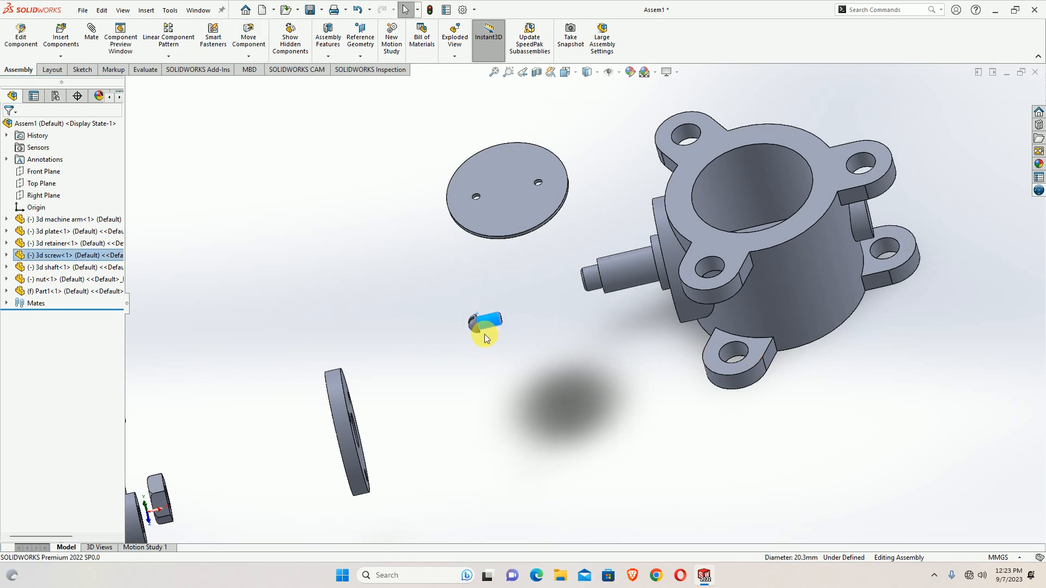
# Step: Shift the loose screw to just below the shaft's narrow end, in front of the housing's side flange
pyautogui.moveTo(485, 334); pyautogui.dragTo(563, 308, button='middle')
pyautogui.moveTo(469, 326)
pyautogui.mouseDown()
pyautogui.moveTo(529, 371)
pyautogui.moveTo(506, 350)
pyautogui.moveTo(532, 359)
pyautogui.moveTo(447, 329)
pyautogui.moveTo(480, 333)
pyautogui.mouseUp()
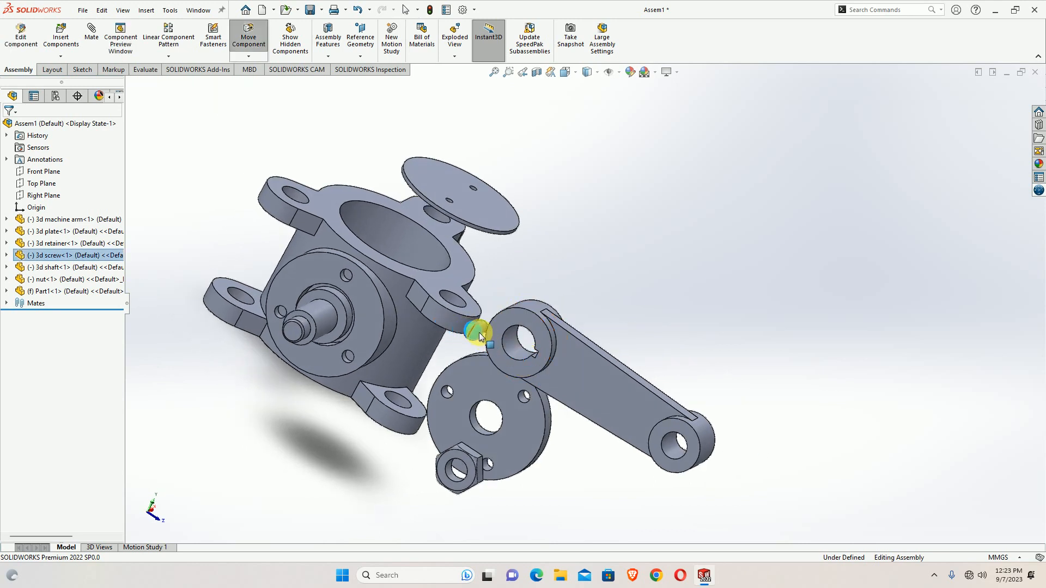
pyautogui.moveTo(471, 329); pyautogui.dragTo(421, 343, button='middle')
pyautogui.scroll(-5, 305, 371)
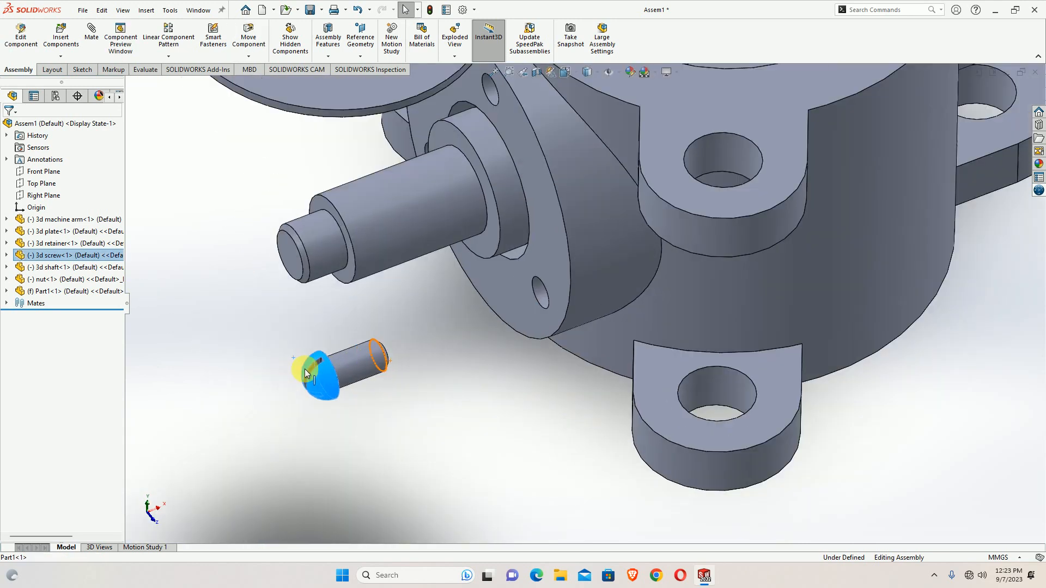
pyautogui.scroll(-3, 305, 370)
pyautogui.moveTo(367, 355); pyautogui.dragTo(415, 344)
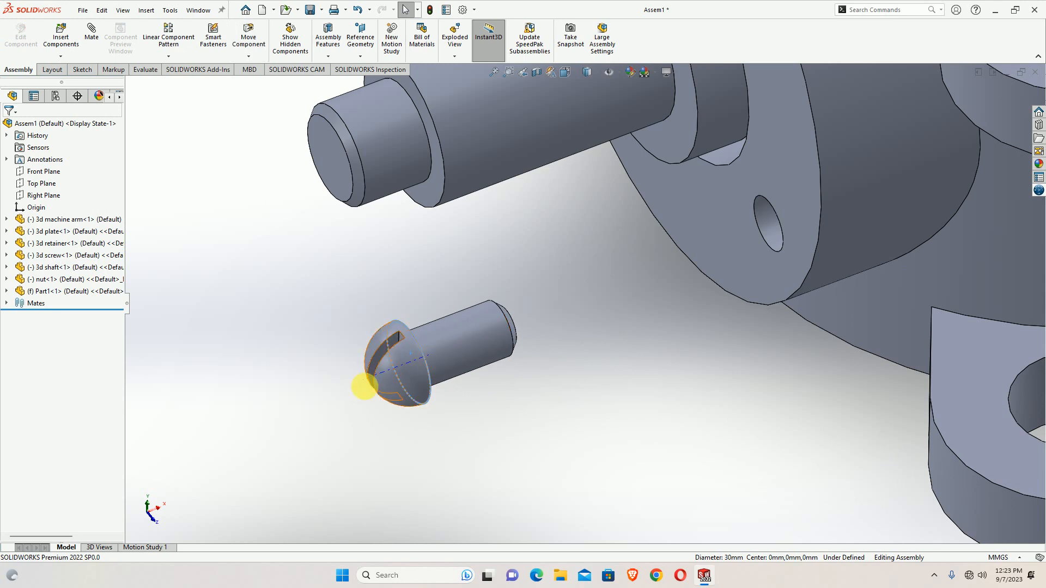
# Step: Examine how the shaft's collar sits in the housing's flange bore and where the loose parts lie around it
pyautogui.moveTo(531, 401); pyautogui.dragTo(433, 360, button='middle')
pyautogui.scroll(6, 624, 360)
pyautogui.scroll(-1, 794, 320)
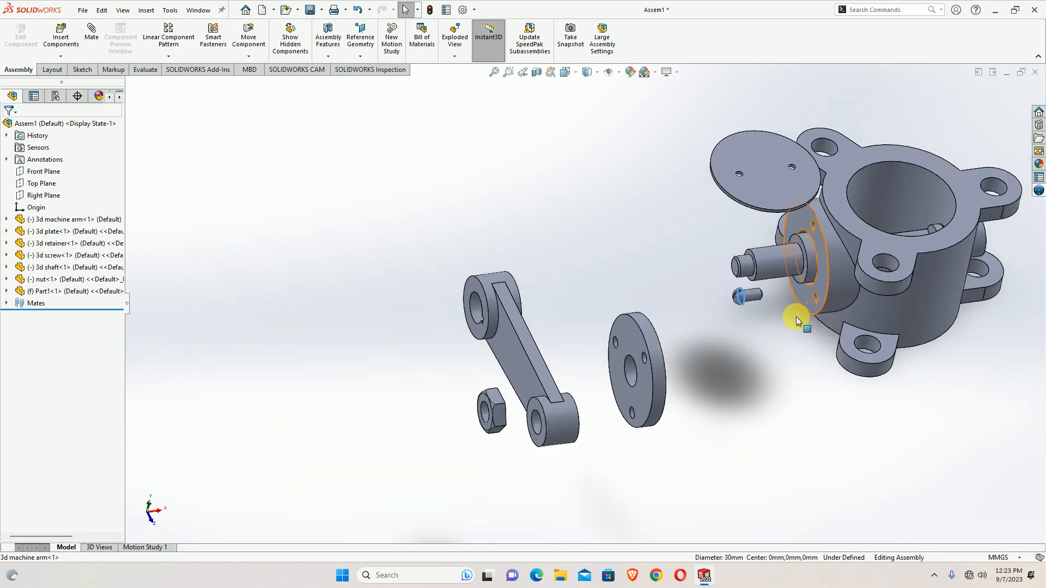
pyautogui.scroll(-3, 696, 363)
pyautogui.scroll(-3, 716, 266)
pyautogui.scroll(-4, 790, 207)
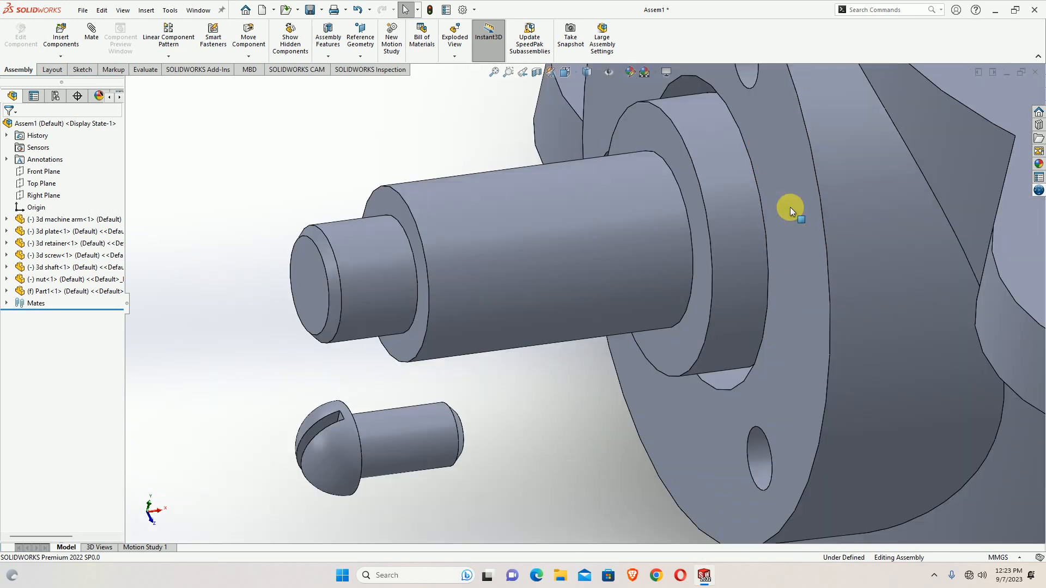
pyautogui.scroll(5, 724, 227)
pyautogui.scroll(-4, 682, 265)
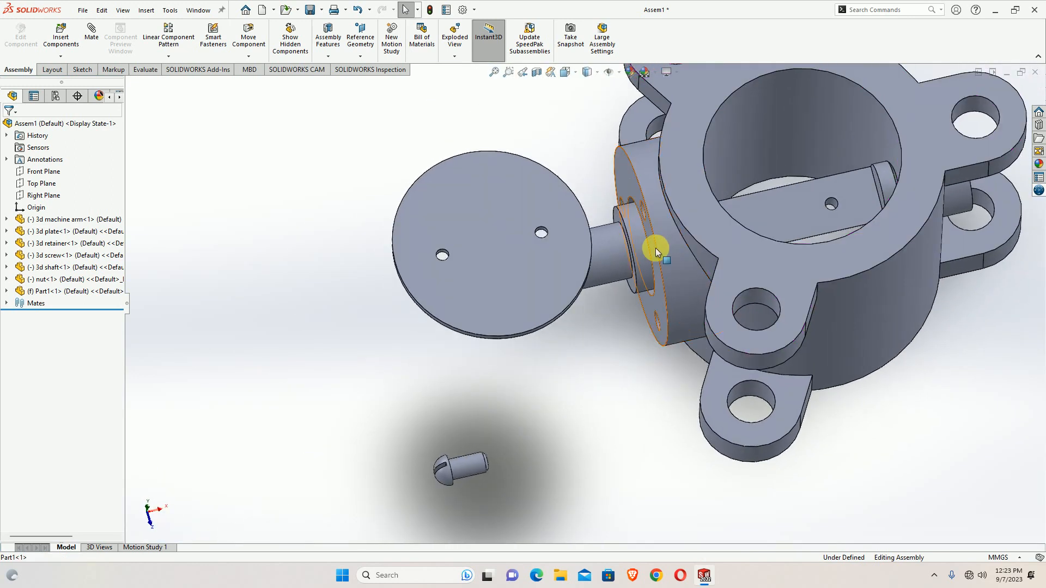
# Step: Hide the round plate with two small holes that floats in front of the shaft
pyautogui.moveTo(661, 246); pyautogui.dragTo(602, 227, button='middle')
pyautogui.click(533, 192)
pyautogui.rightClick(534, 192)
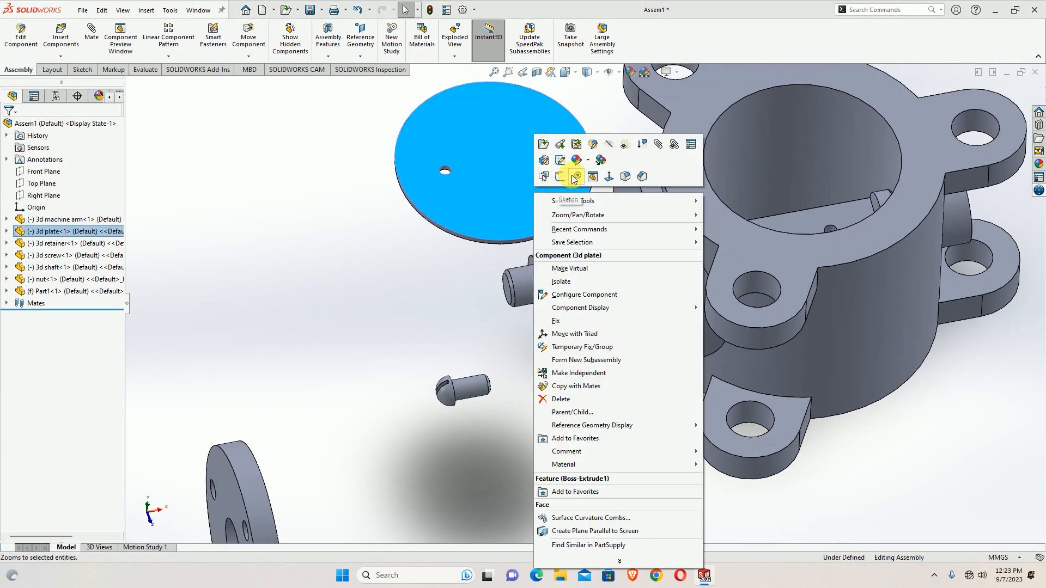
pyautogui.click(610, 145)
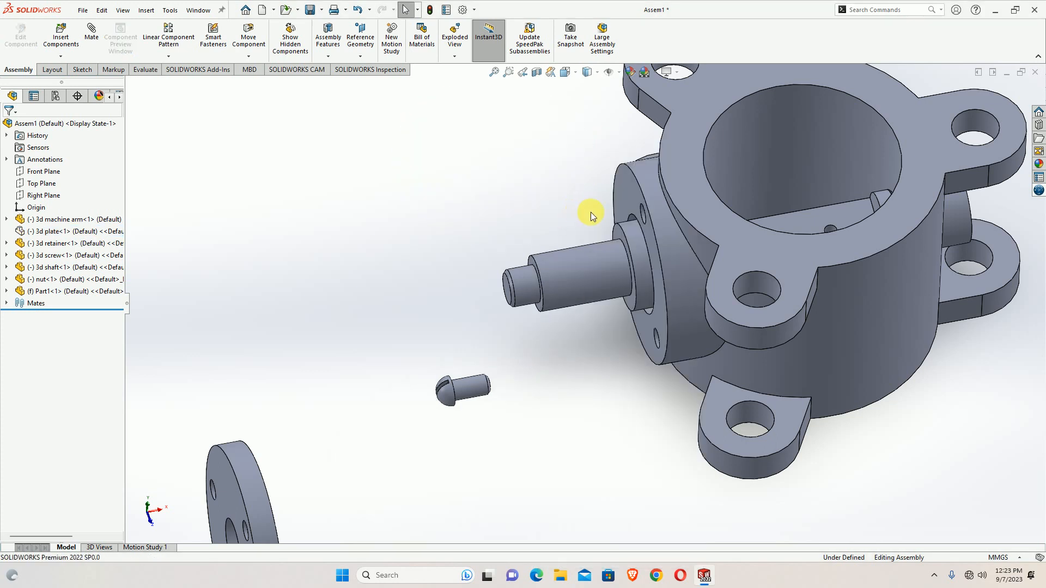
# Step: Turn the shaft about its mated axis, rotating its flat section inside the housing, and clear the selection
pyautogui.scroll(-4, 589, 229)
pyautogui.moveTo(603, 273); pyautogui.dragTo(599, 293)
pyautogui.moveTo(841, 214); pyautogui.dragTo(647, 287)
pyautogui.click(365, 194)
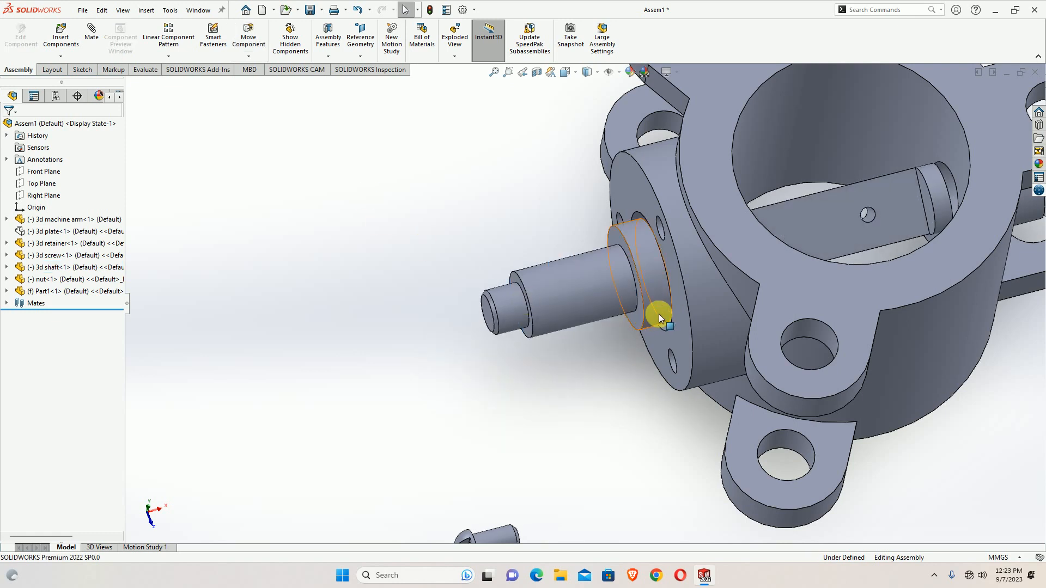
# Step: Try to make the outer face of the shaft's collar coincident with the outer face of the housing's side flange
pyautogui.moveTo(659, 314); pyautogui.dragTo(646, 267, button='middle')
pyautogui.click(635, 342)
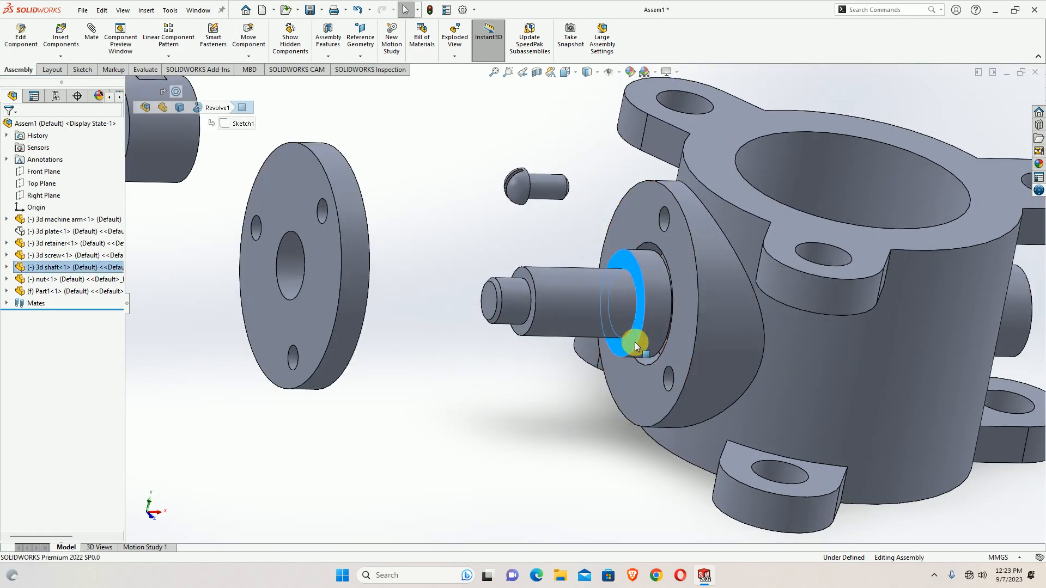
pyautogui.keyDown('ctrl'); pyautogui.click(687, 358); pyautogui.keyUp('ctrl')
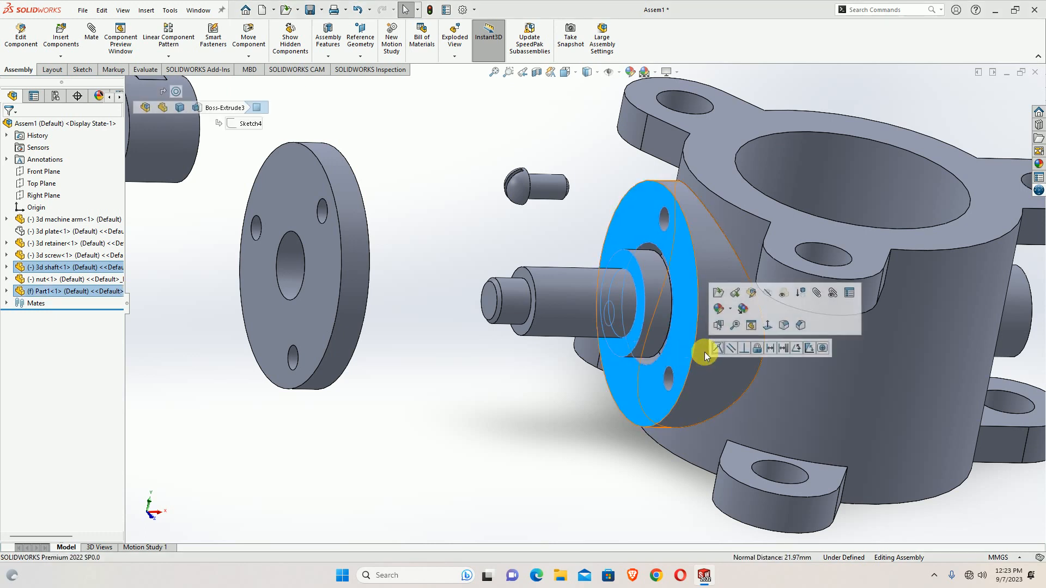
pyautogui.click(717, 348)
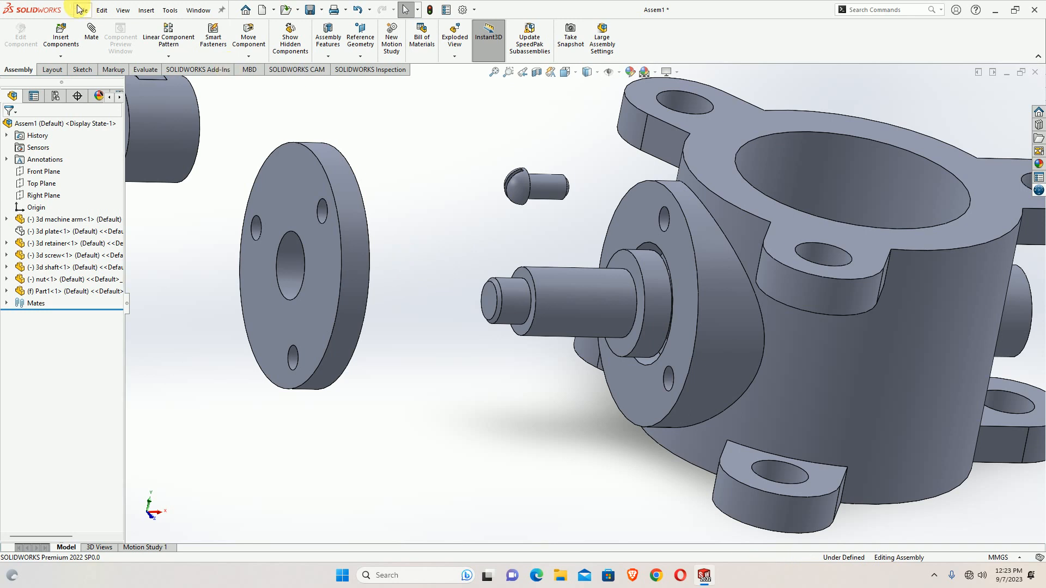
pyautogui.click(89, 31)
pyautogui.scroll(-3, 554, 283)
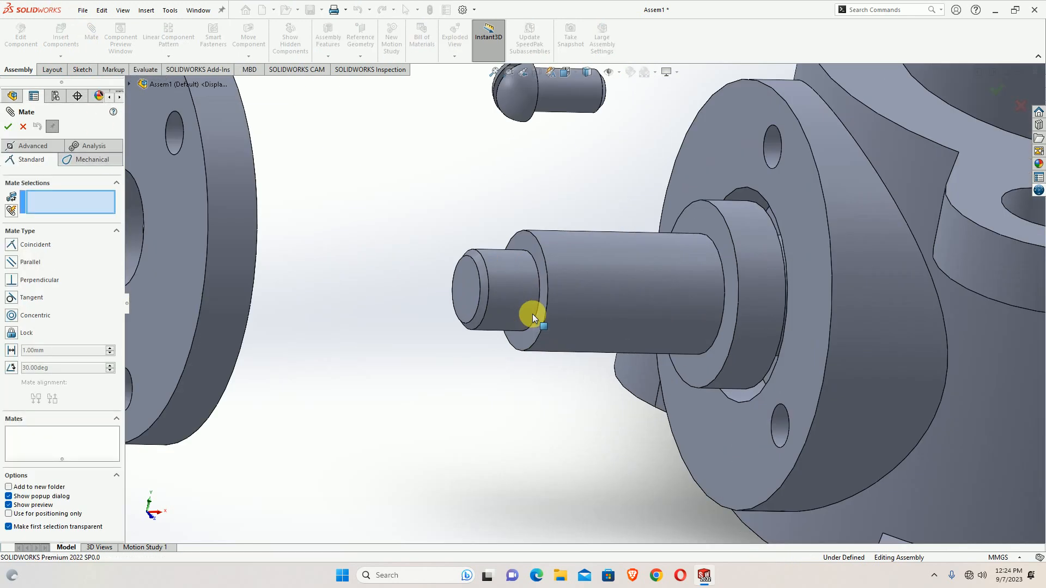
pyautogui.click(541, 334)
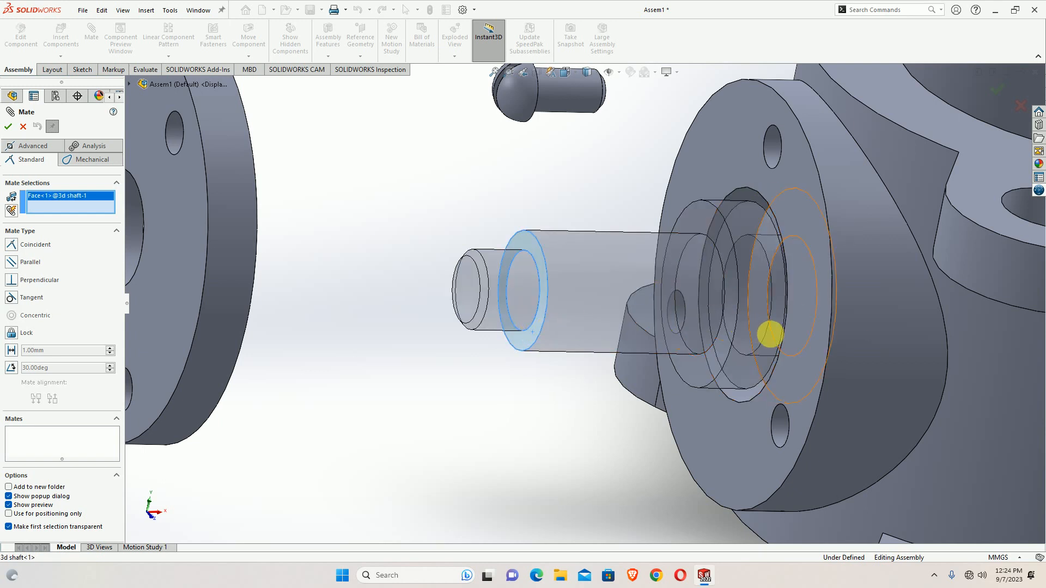
pyautogui.click(793, 344)
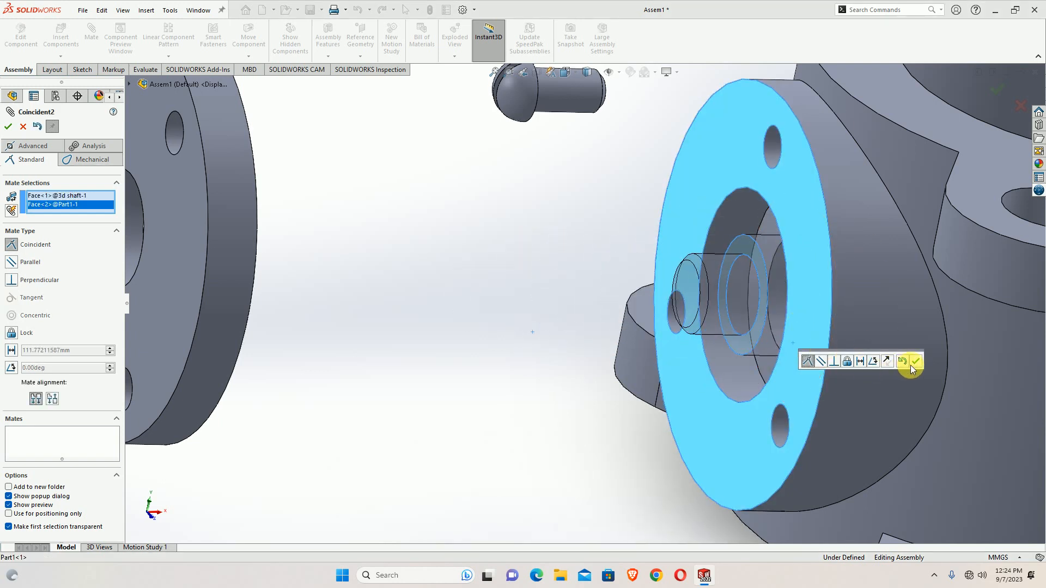
pyautogui.press('Escape')
pyautogui.press('Escape')
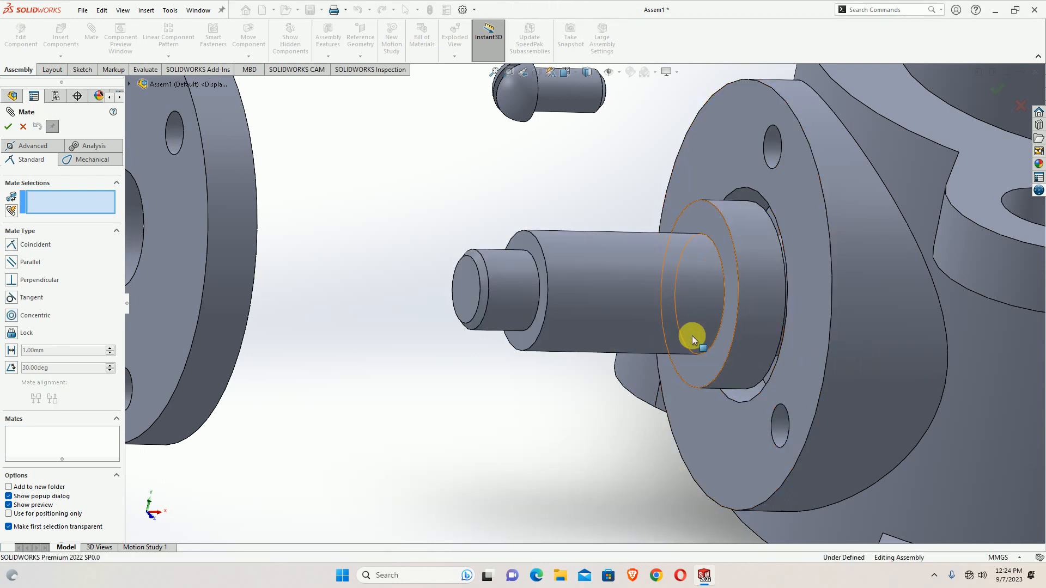
# Step: Add a coincident mate between the outer annular face of the shaft's collar and the outer face of the housing's side flange
pyautogui.scroll(2, 584, 339)
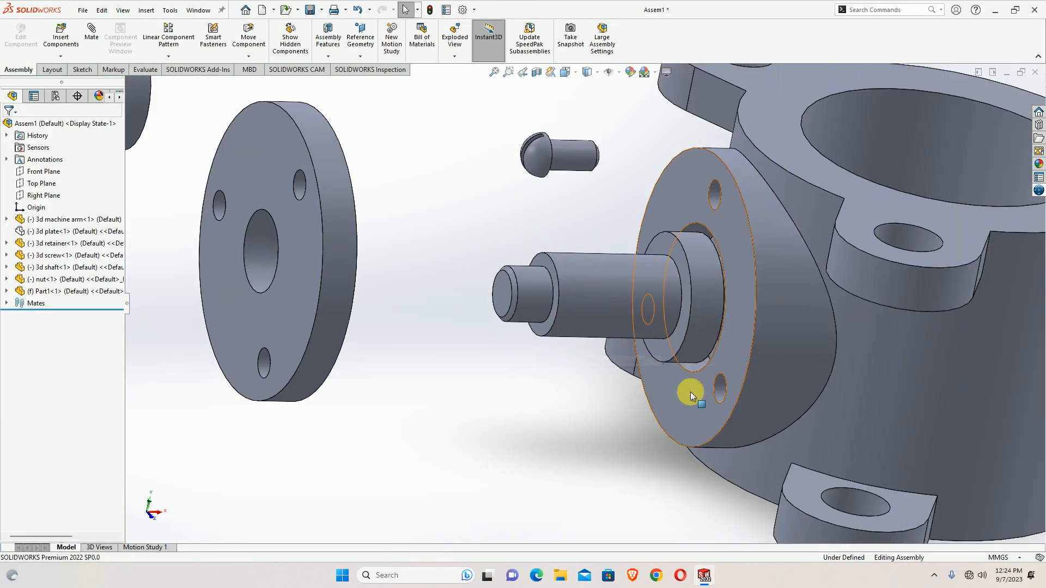
pyautogui.click(91, 32)
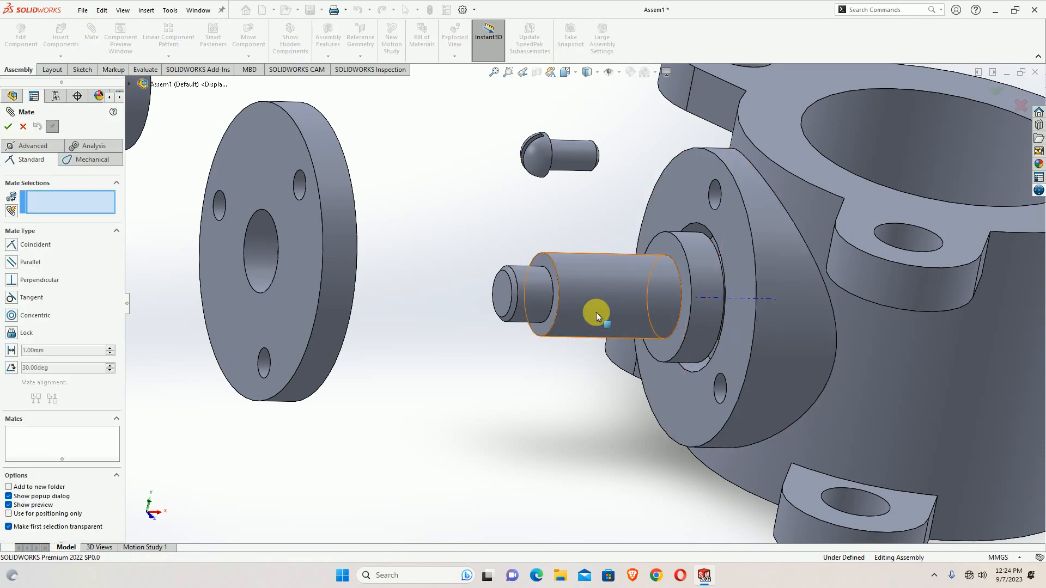
pyautogui.scroll(-2, 557, 307)
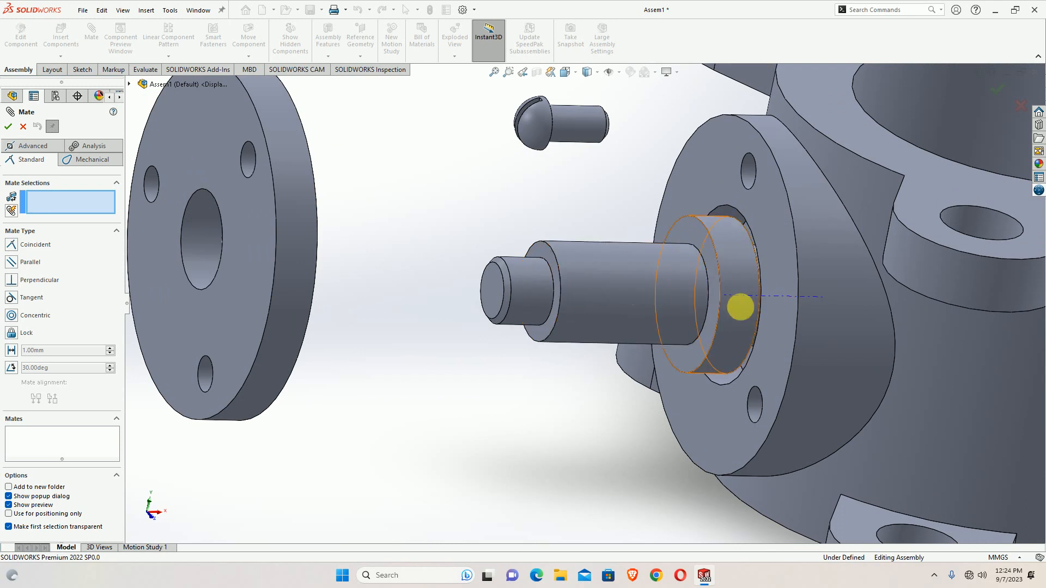
pyautogui.click(712, 324)
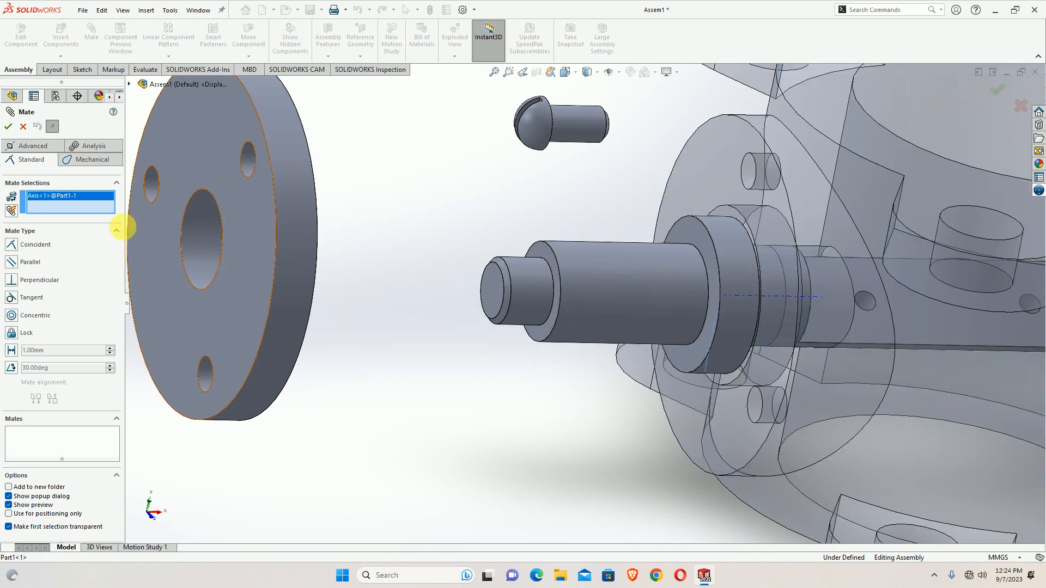
pyautogui.rightClick(108, 208)
pyautogui.moveTo(194, 226)
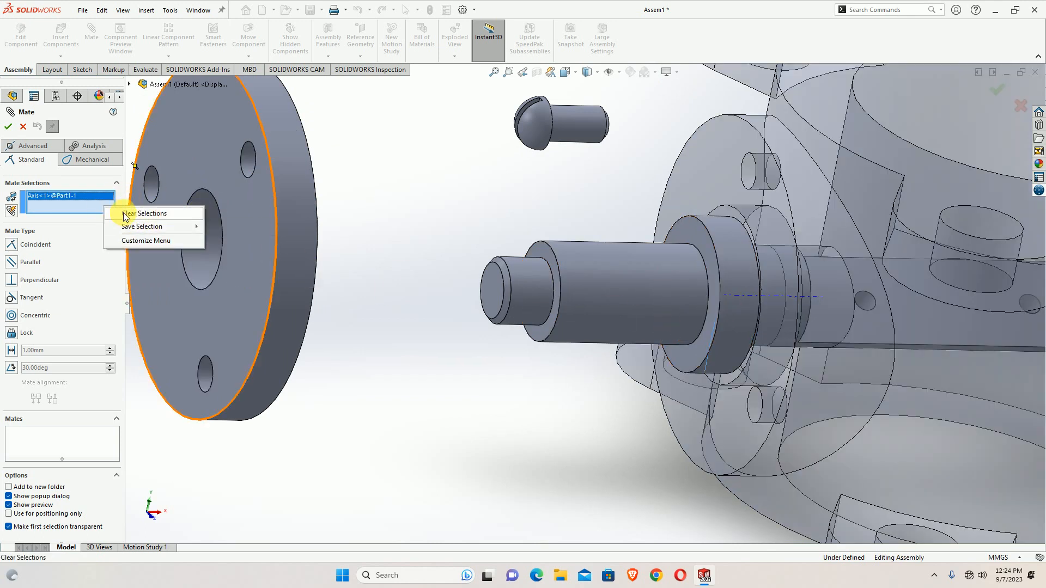
pyautogui.click(122, 213)
pyautogui.scroll(-4, 695, 342)
pyautogui.click(709, 340)
pyautogui.scroll(2, 804, 338)
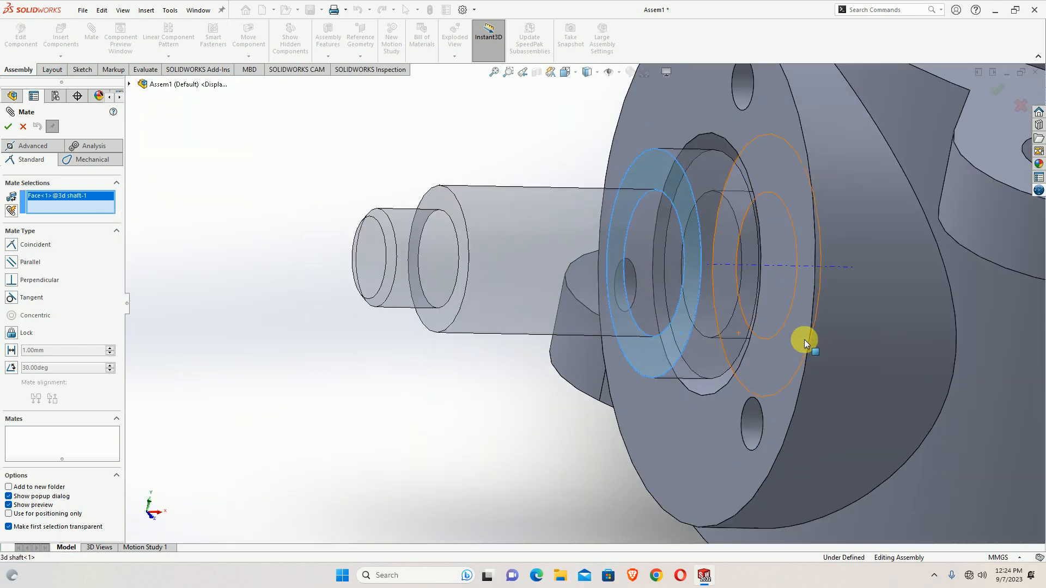
pyautogui.moveTo(775, 348); pyautogui.dragTo(731, 382, button='middle')
pyautogui.click(730, 370)
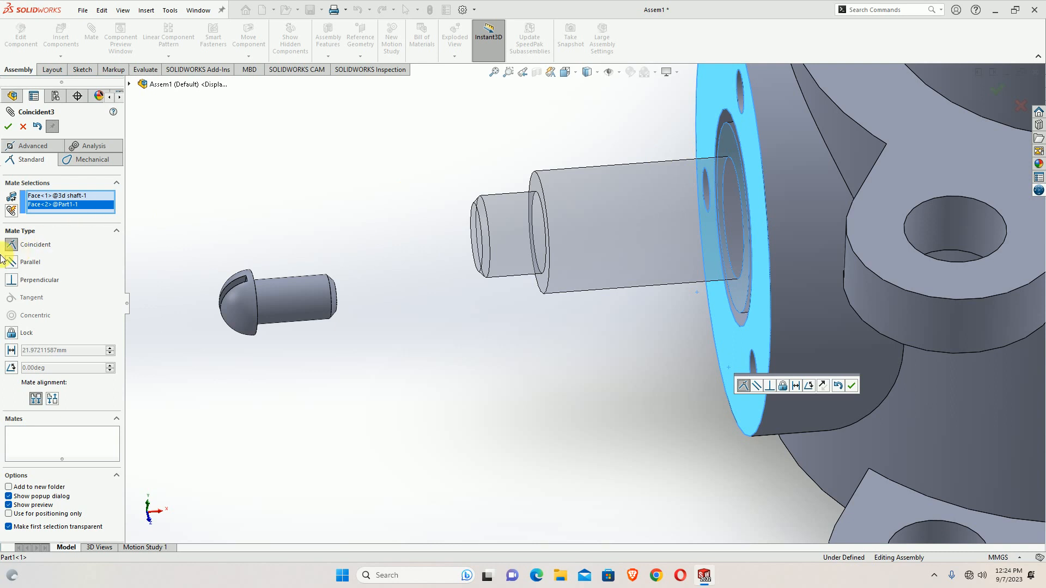
pyautogui.click(8, 126)
# Step: Spin the shaft about its axis in the flange bore to check its remaining motion
pyautogui.scroll(4, 552, 303)
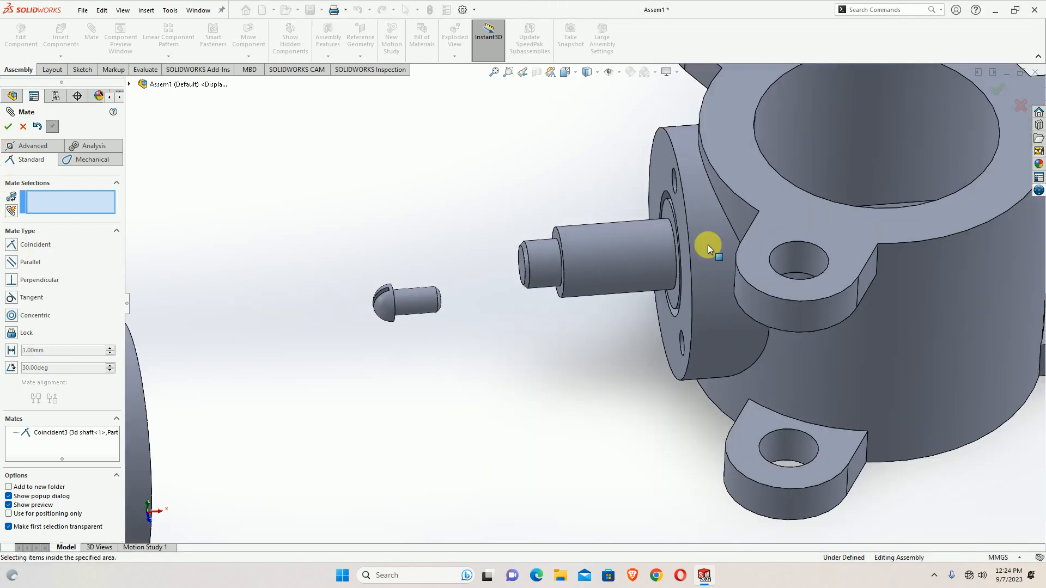
pyautogui.moveTo(700, 234); pyautogui.dragTo(666, 243, button='middle')
pyautogui.scroll(-3, 588, 272)
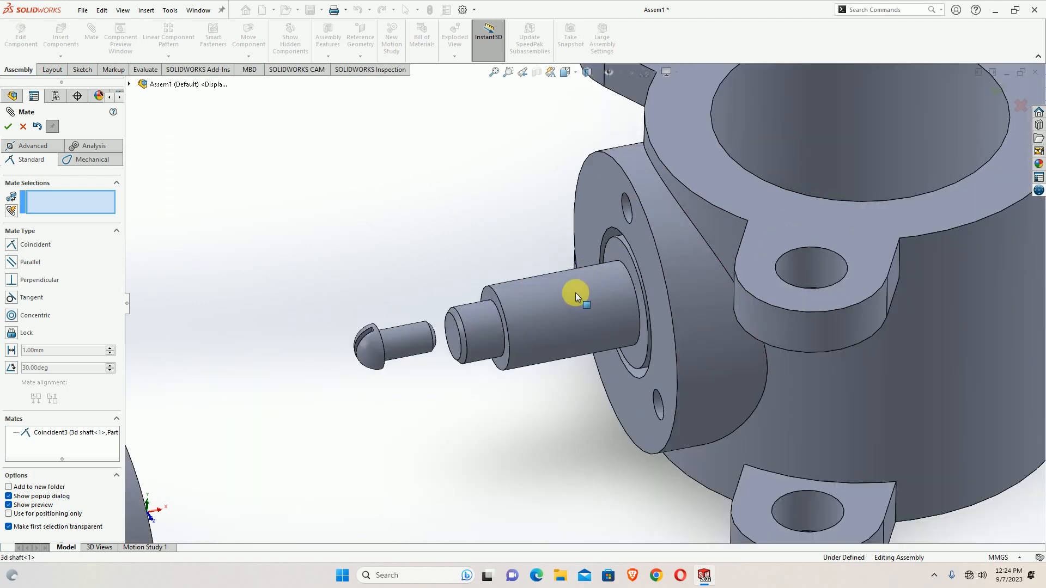
pyautogui.click(614, 300)
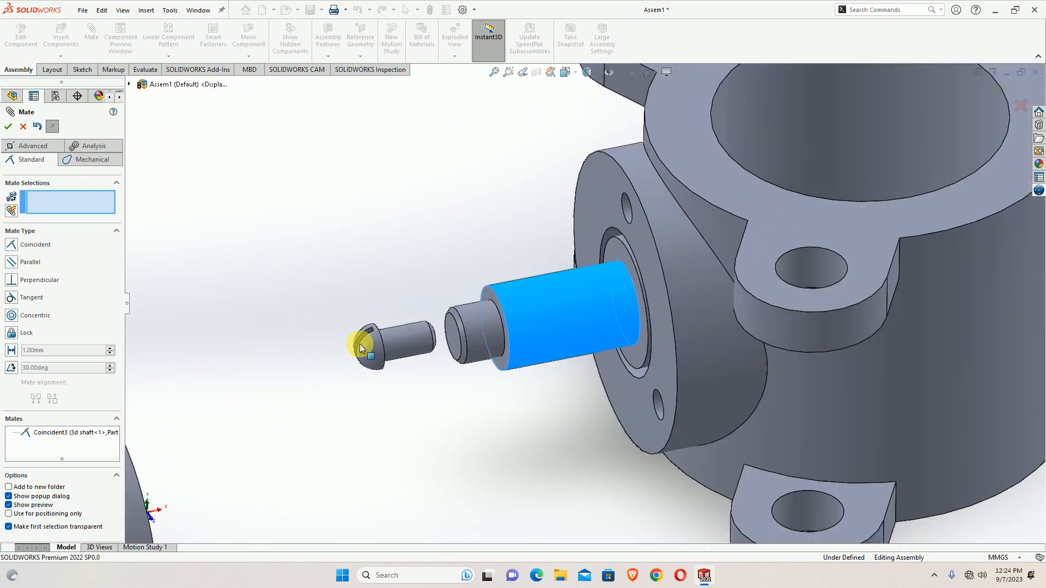
pyautogui.scroll(1, 603, 236)
pyautogui.moveTo(603, 237); pyautogui.dragTo(619, 299, button='middle')
pyautogui.scroll(-1, 618, 297)
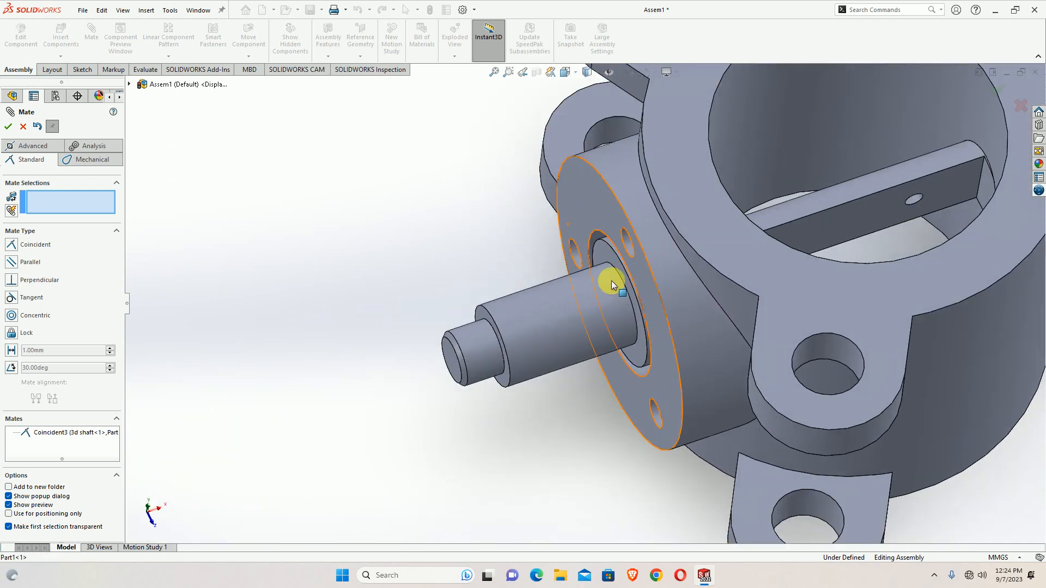
pyautogui.moveTo(619, 261); pyautogui.dragTo(635, 295)
pyautogui.moveTo(516, 339); pyautogui.dragTo(542, 321)
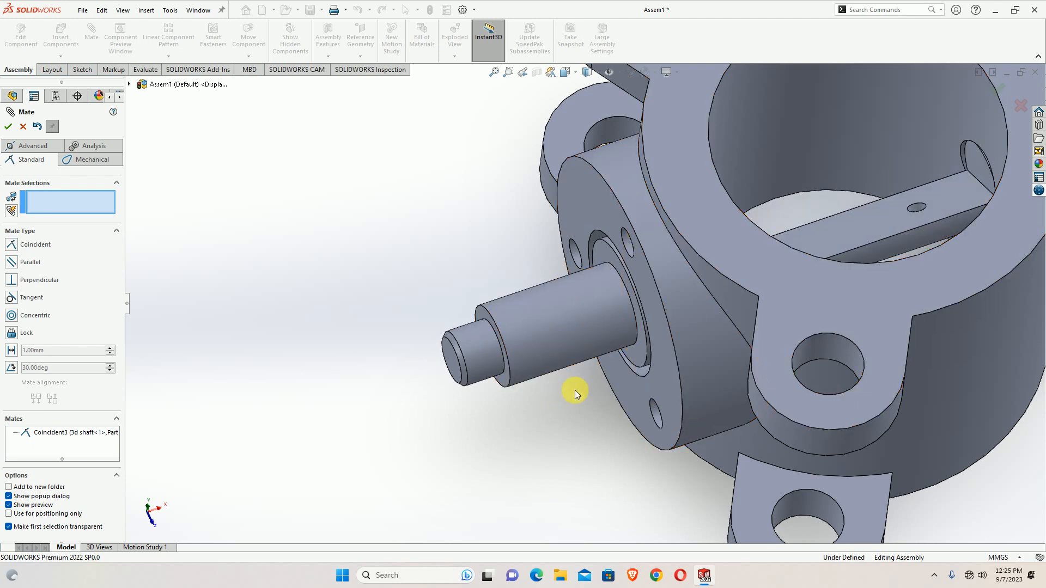
# Step: Move the retainer slightly upward beside the arm and clear the axis picked for the mate
pyautogui.scroll(6, 627, 365)
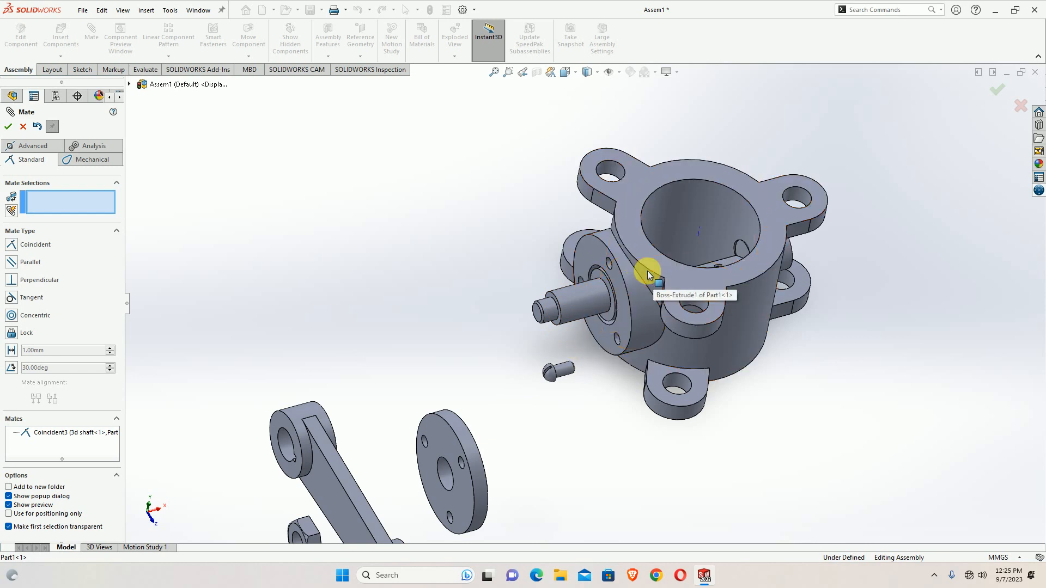
pyautogui.scroll(2, 599, 305)
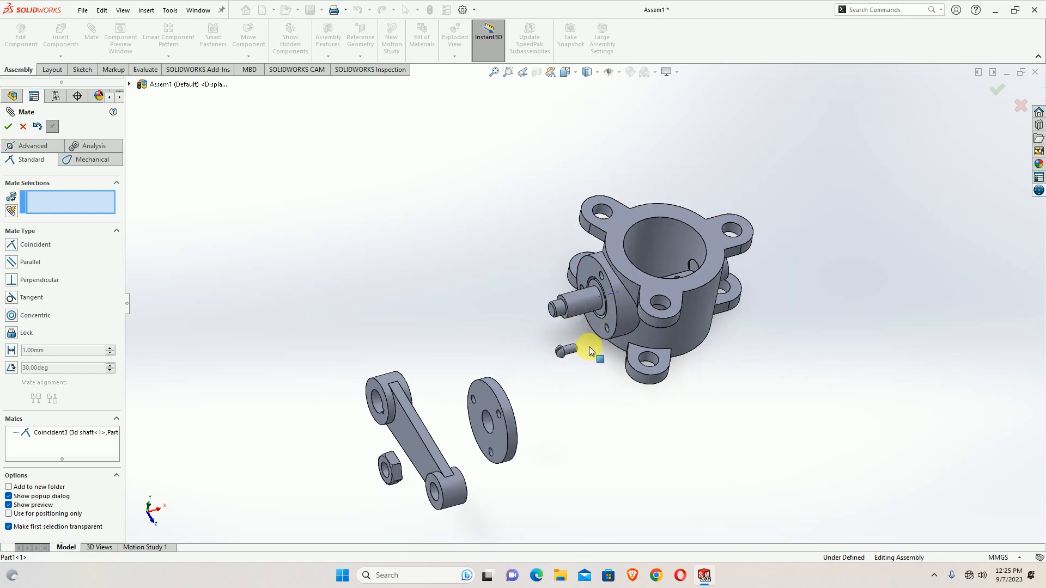
pyautogui.moveTo(495, 409); pyautogui.dragTo(488, 369)
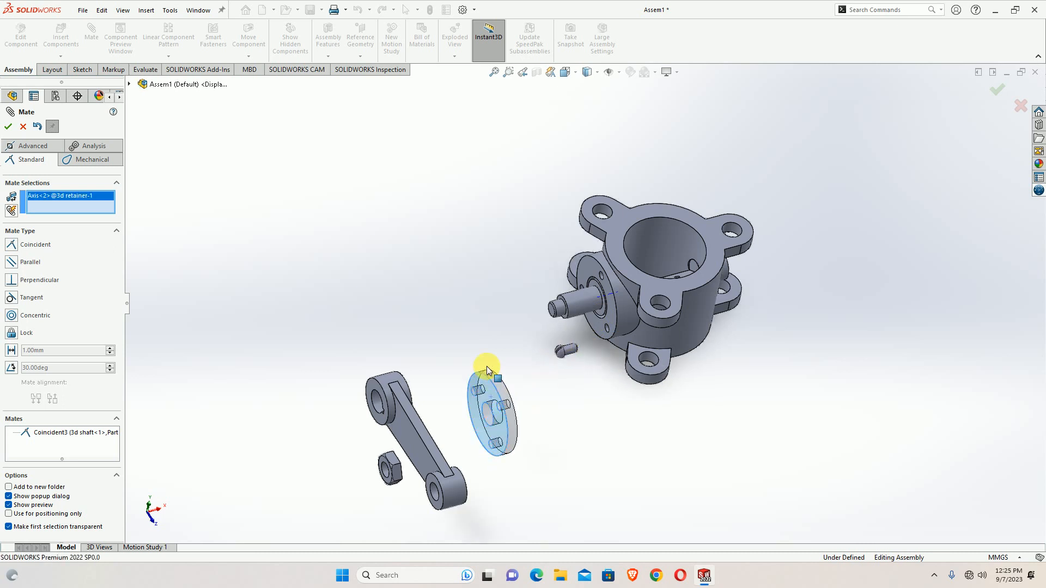
pyautogui.rightClick(44, 197)
pyautogui.click(75, 215)
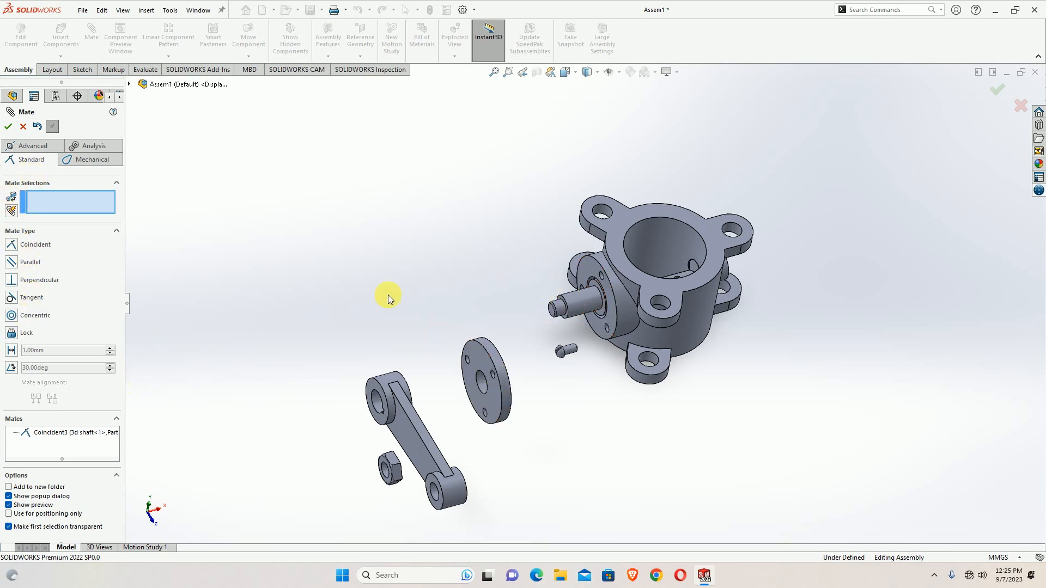
# Step: Add a concentric mate between the retainer's outer cylindrical rim and the cylindrical face of the protruding shaft
pyautogui.click(13, 316)
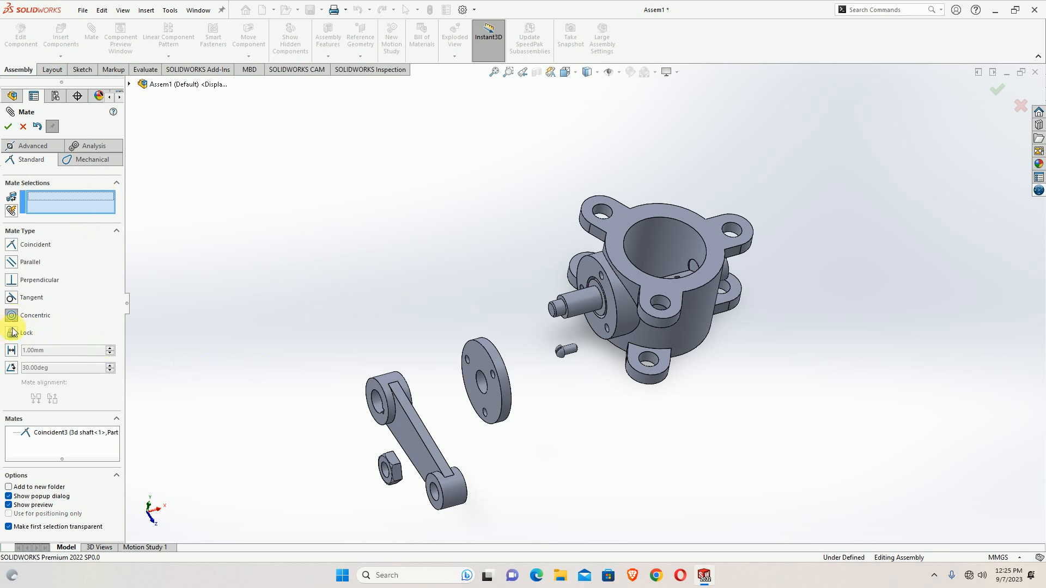
pyautogui.scroll(-4, 480, 368)
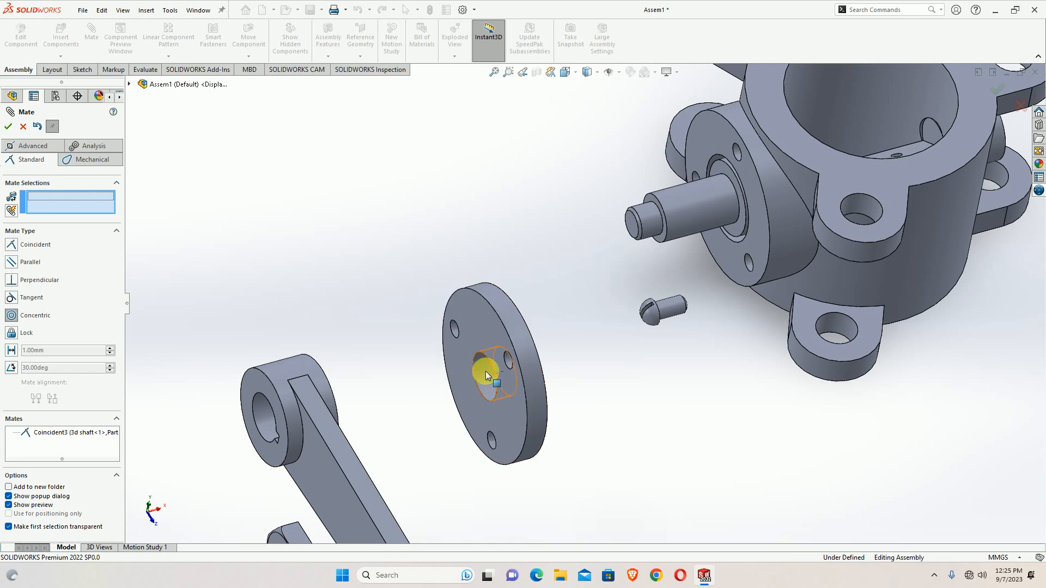
pyautogui.click(537, 384)
pyautogui.click(696, 210)
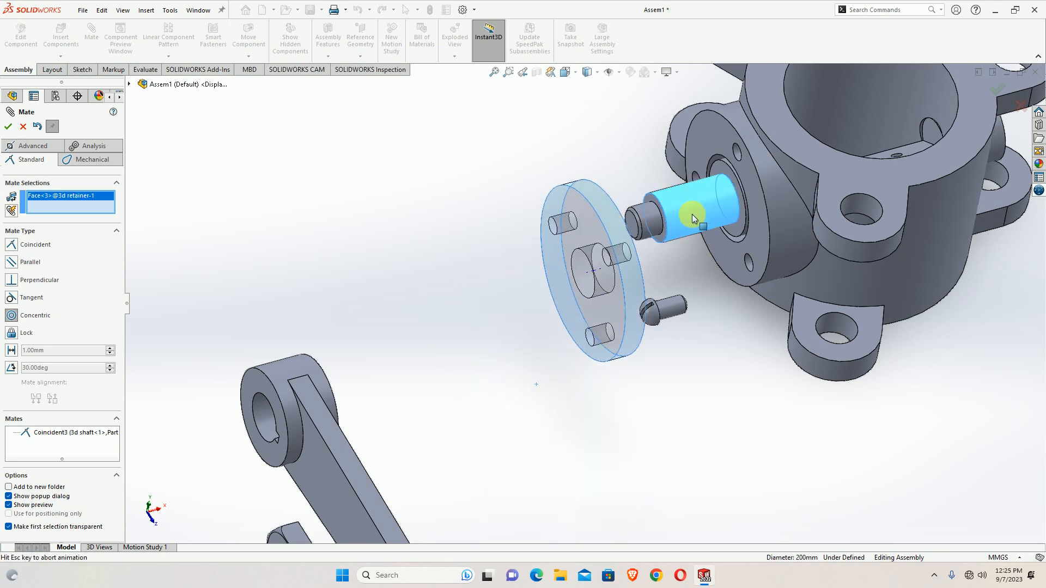
pyautogui.click(824, 210)
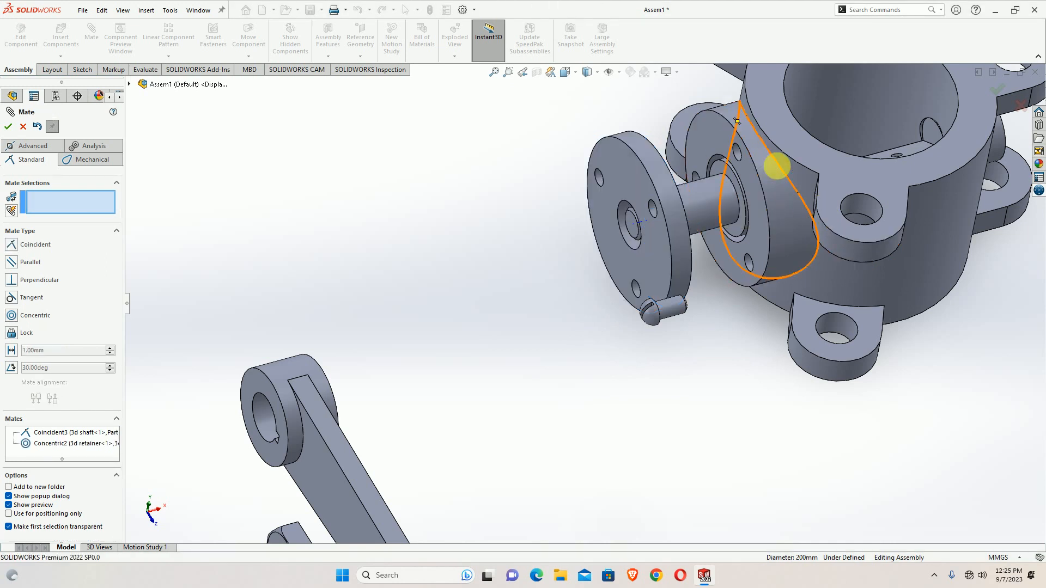
# Step: Make one of the retainer's small screw holes concentric with the matching hole in the housing's side flange and finish mating
pyautogui.moveTo(741, 215); pyautogui.dragTo(746, 203, button='middle')
pyautogui.scroll(-4, 714, 203)
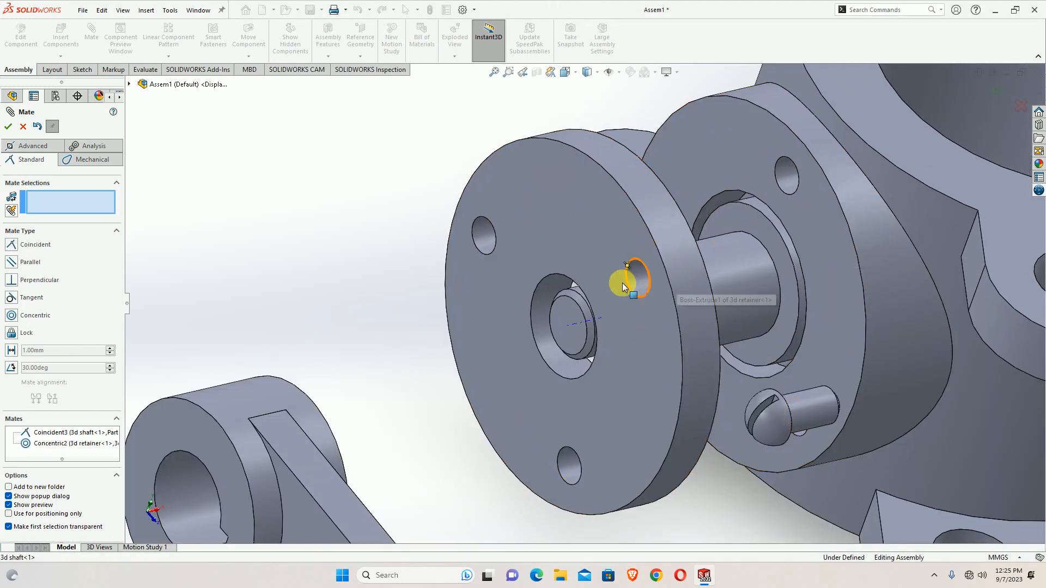
pyautogui.click(636, 272)
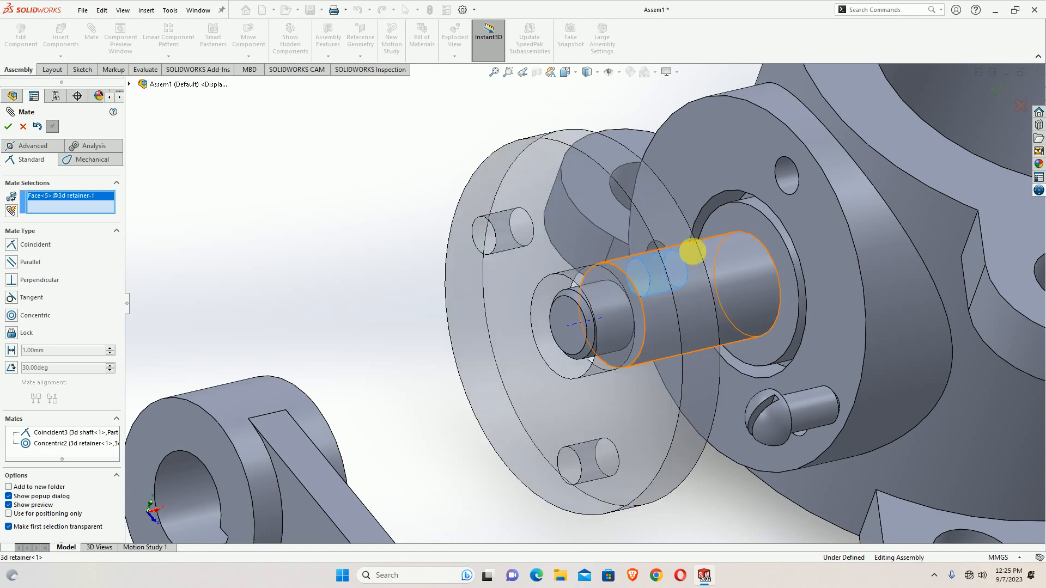
pyautogui.click(782, 170)
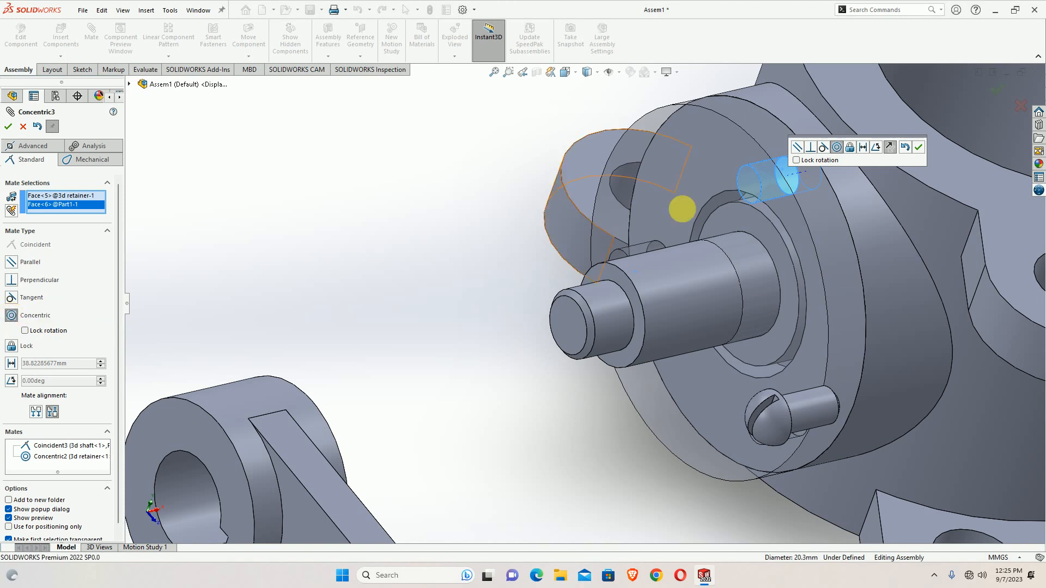
pyautogui.click(918, 147)
pyautogui.scroll(3, 767, 228)
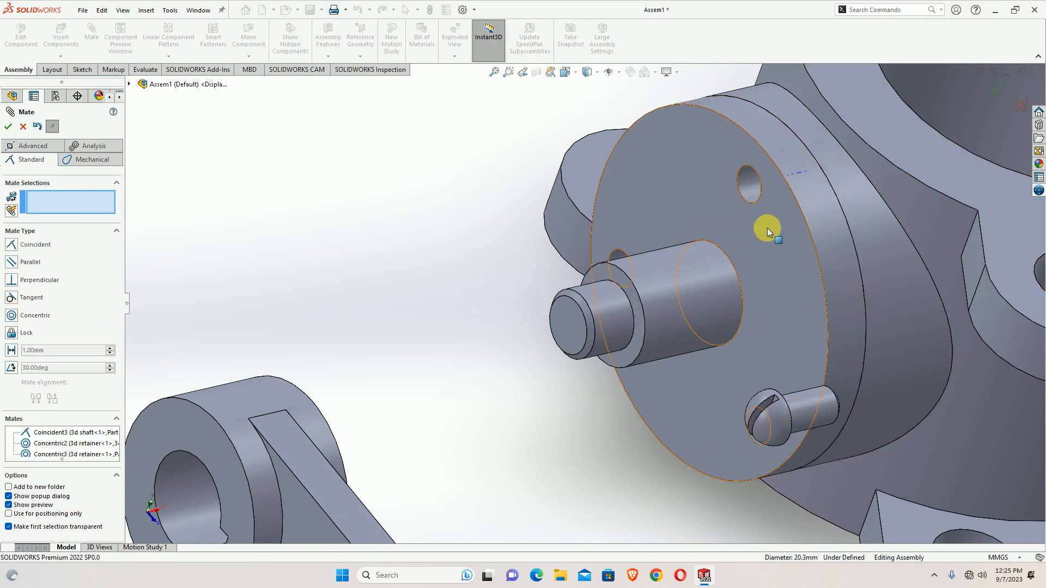
pyautogui.click(998, 90)
# Step: Slide the retainer outward along the shaft and make its inner face coincident with the outer face of the housing's side flange
pyautogui.moveTo(712, 269); pyautogui.dragTo(629, 295)
pyautogui.click(391, 269)
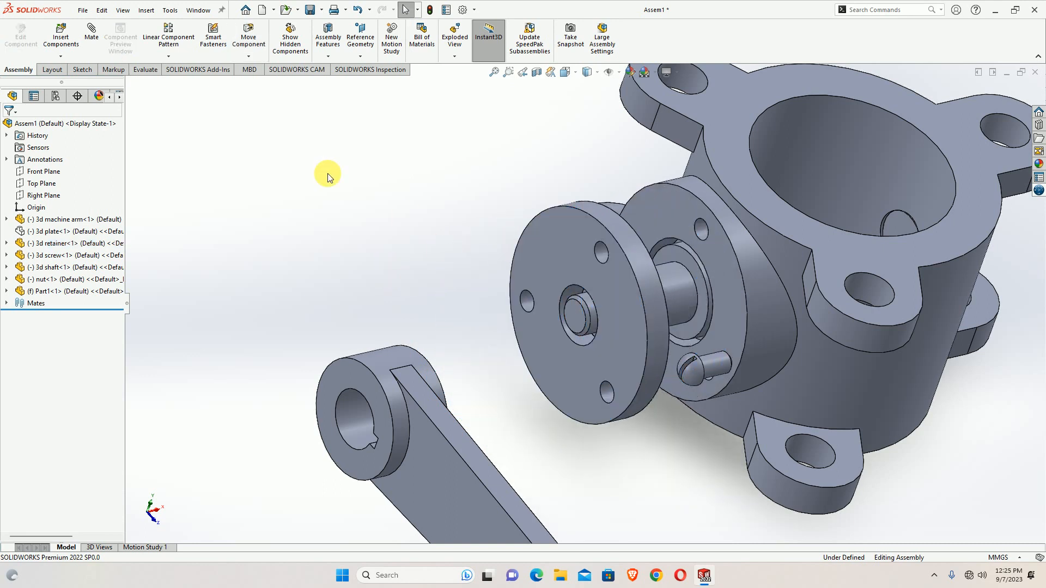
pyautogui.click(97, 30)
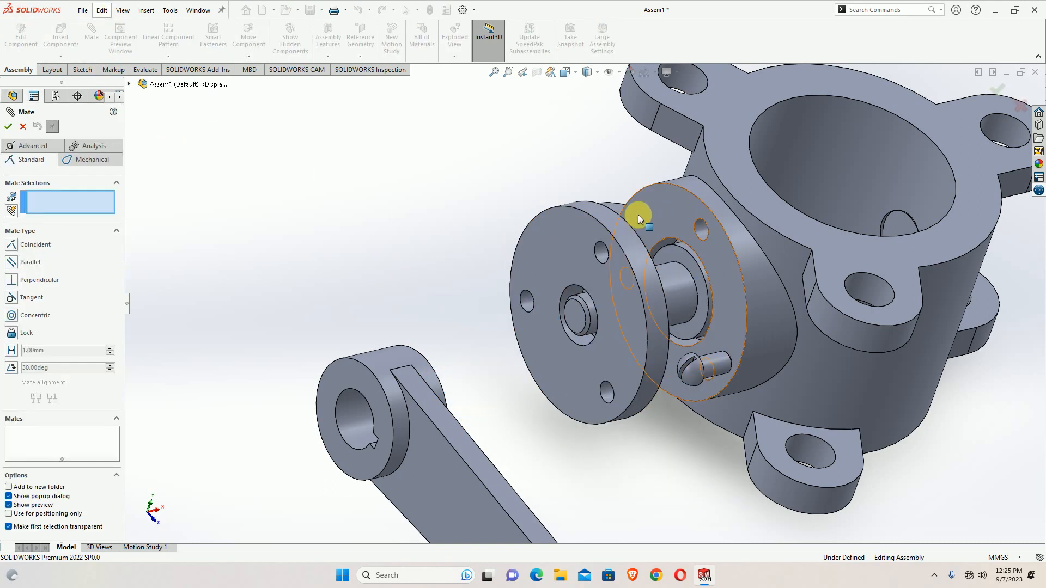
pyautogui.click(640, 215)
pyautogui.moveTo(659, 213); pyautogui.dragTo(606, 266, button='middle')
pyautogui.click(495, 266)
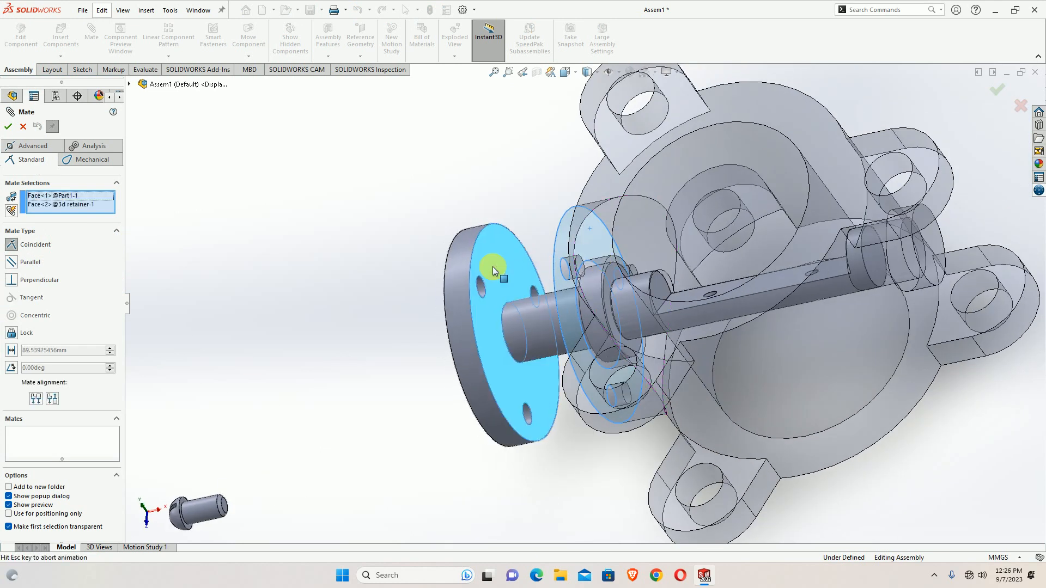
pyautogui.click(467, 256)
pyautogui.moveTo(469, 261); pyautogui.dragTo(539, 367, button='middle')
pyautogui.scroll(-2, 541, 366)
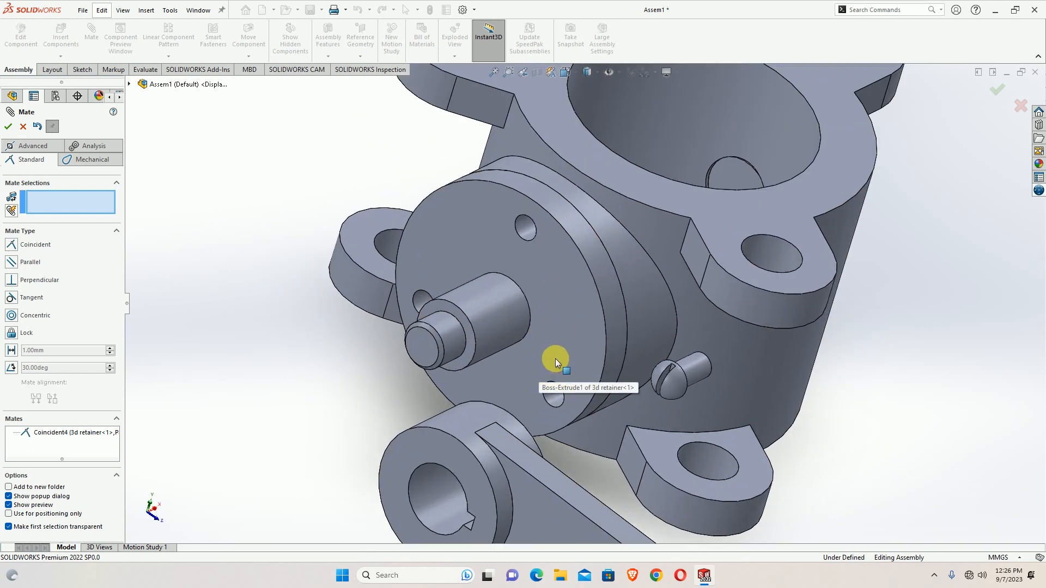
pyautogui.click(698, 364)
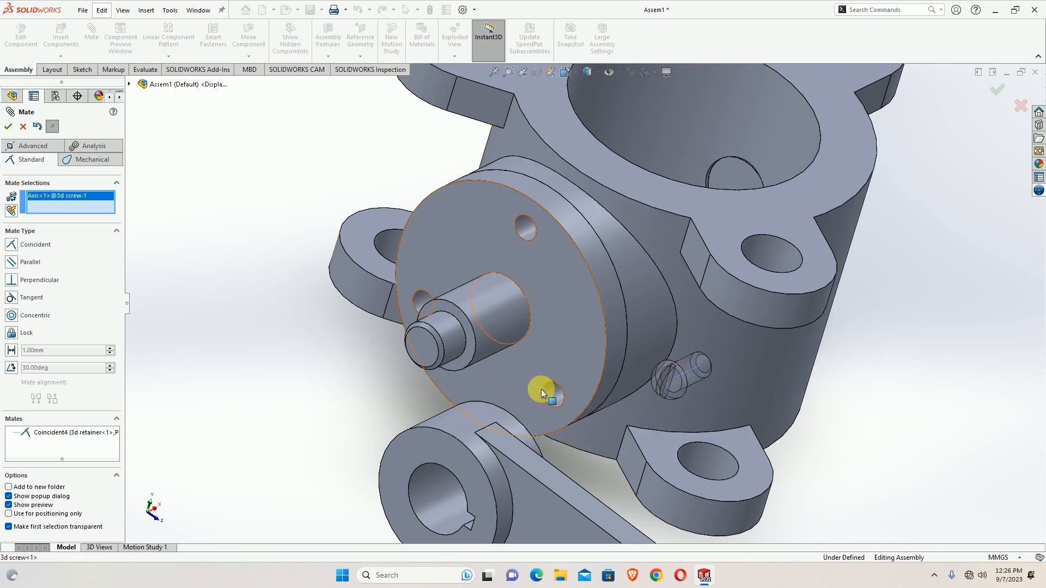
pyautogui.rightClick(82, 200)
pyautogui.click(163, 206)
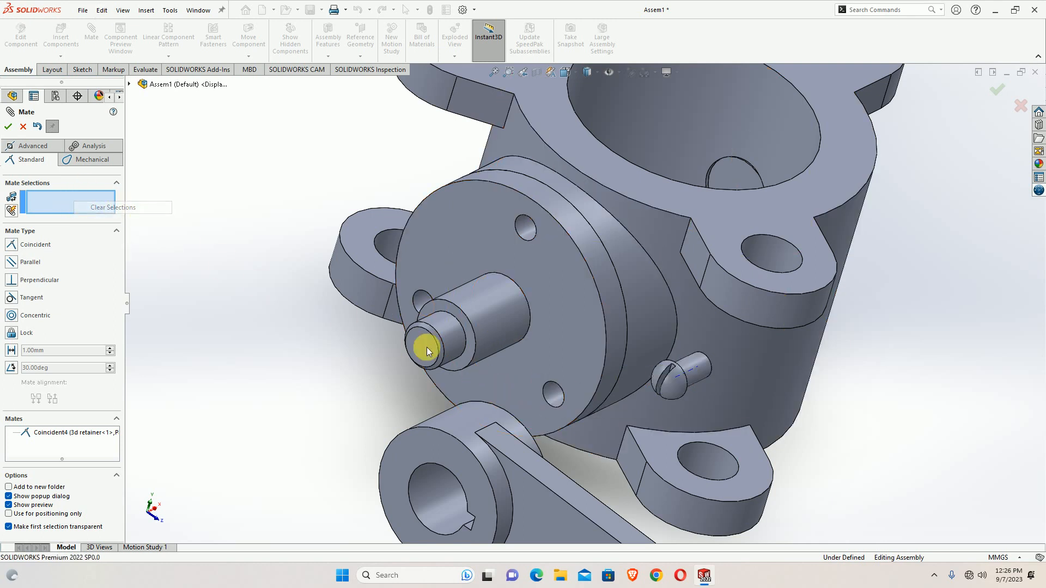
# Step: Add a concentric mate between the screw's cylindrical shank and the retainer's lower screw hole
pyautogui.click(702, 381)
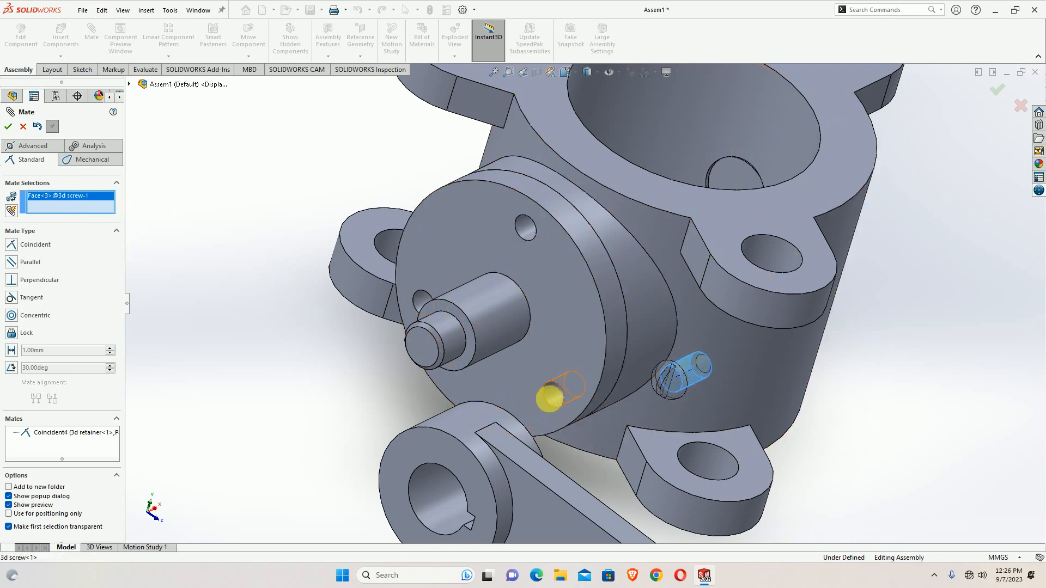
pyautogui.click(552, 400)
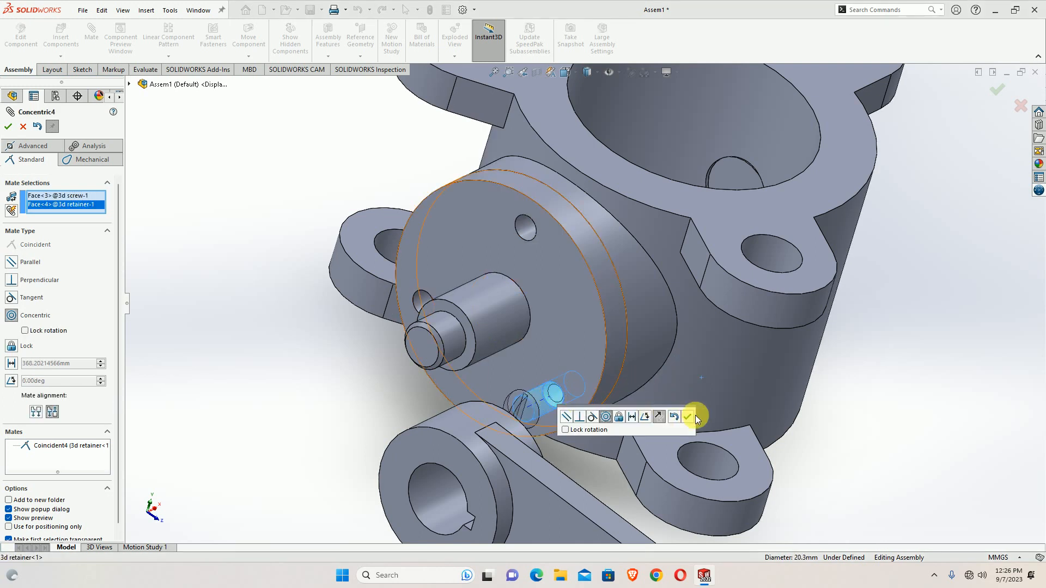
pyautogui.click(687, 418)
# Step: Make the underside of the screw head coincident with the outer face of the retainer
pyautogui.click(564, 359)
pyautogui.moveTo(564, 359); pyautogui.dragTo(554, 391, button='middle')
pyautogui.scroll(-5, 554, 392)
pyautogui.click(595, 320)
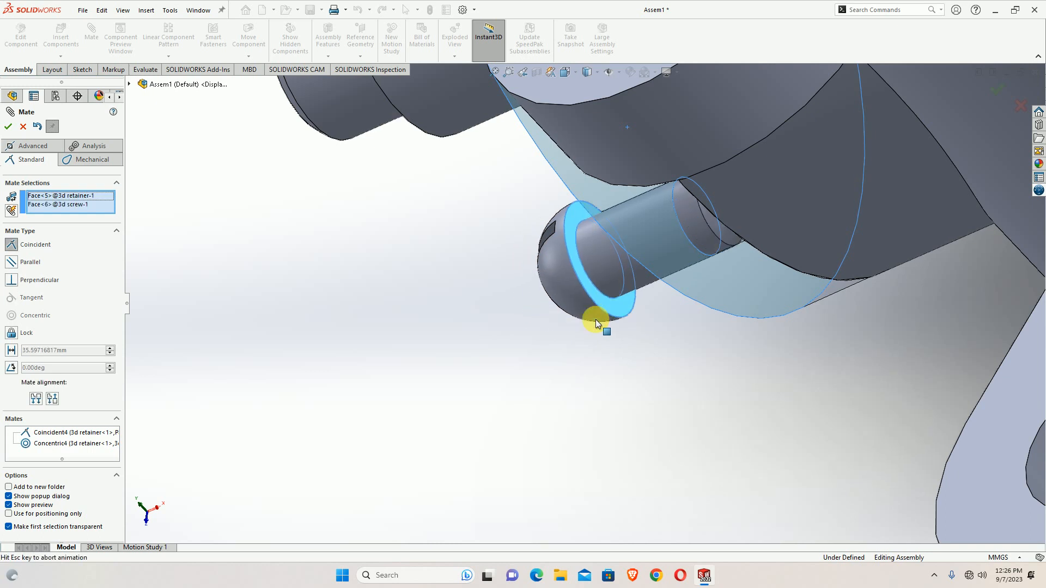
pyautogui.click(758, 349)
# Step: Add a concentric mate between the outer cylindrical face of the arm's keyed boss and the shaft's larger protruding section
pyautogui.scroll(10, 666, 360)
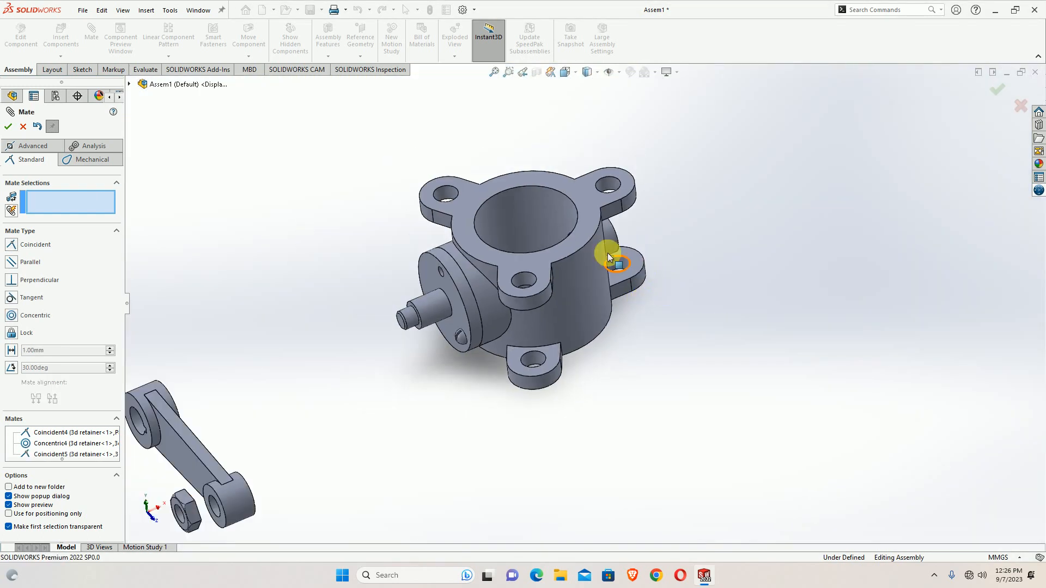
pyautogui.scroll(2, 512, 314)
pyautogui.scroll(-3, 490, 315)
pyautogui.scroll(1, 503, 315)
pyautogui.scroll(2, 502, 313)
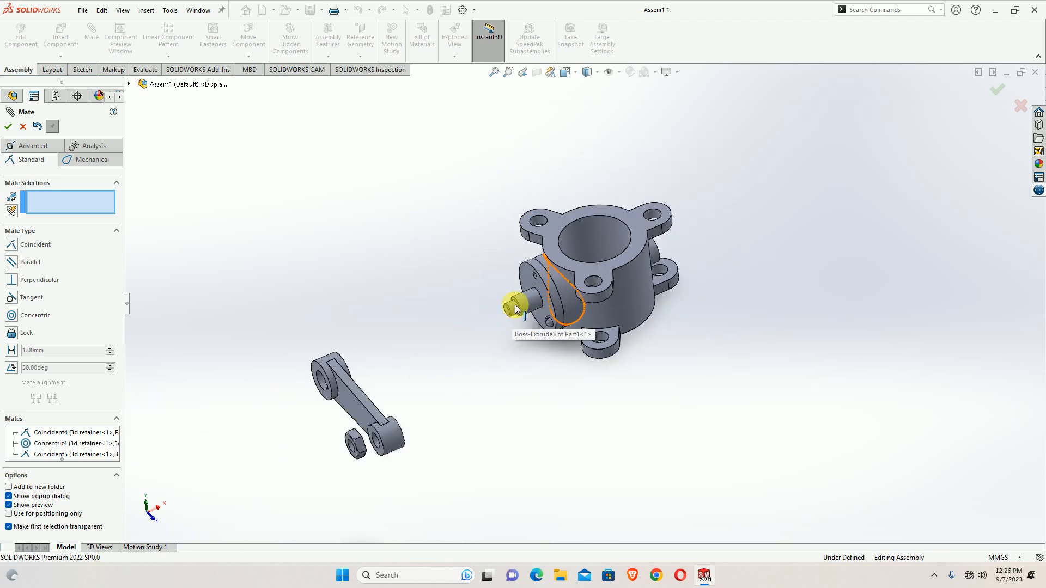
pyautogui.scroll(-1, 397, 356)
pyautogui.scroll(-3, 588, 294)
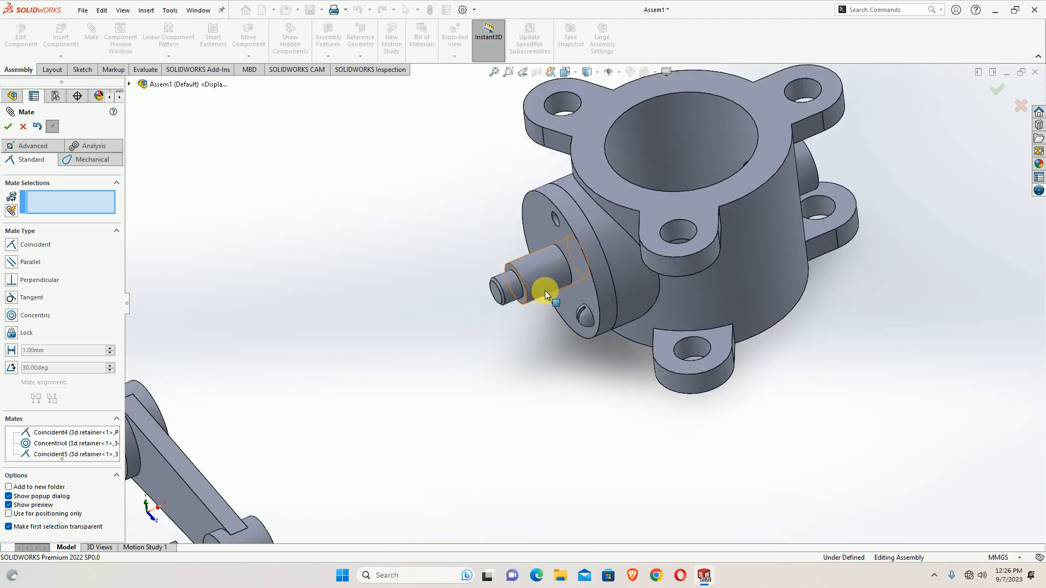
pyautogui.scroll(4, 545, 290)
pyautogui.scroll(-3, 309, 377)
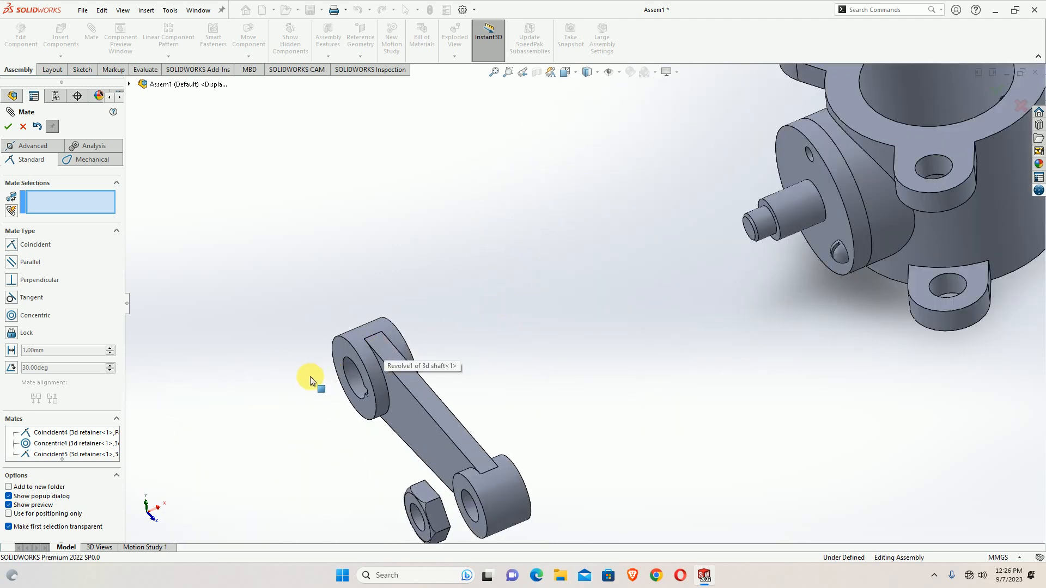
pyautogui.click(359, 337)
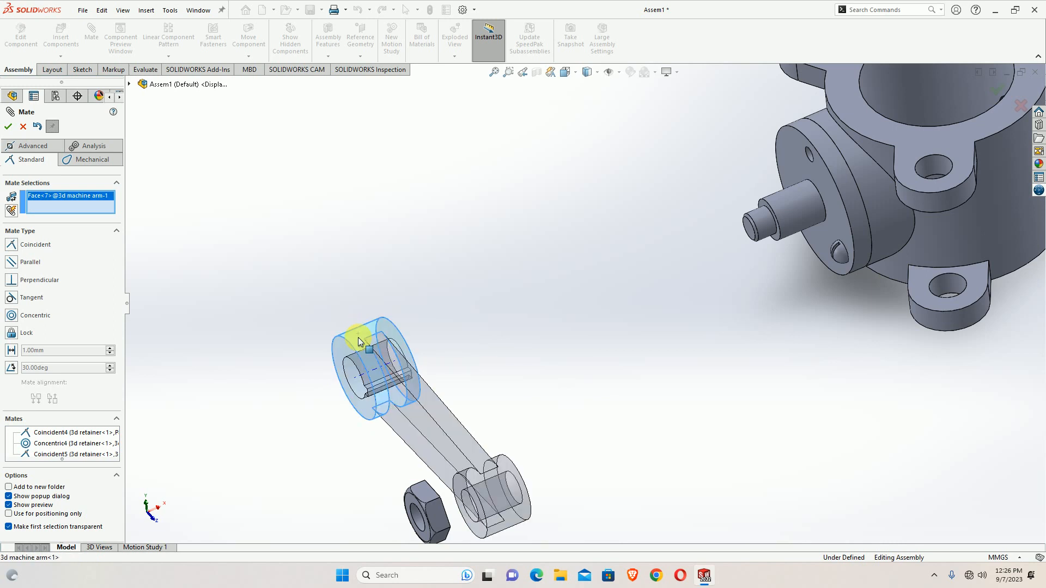
pyautogui.click(784, 223)
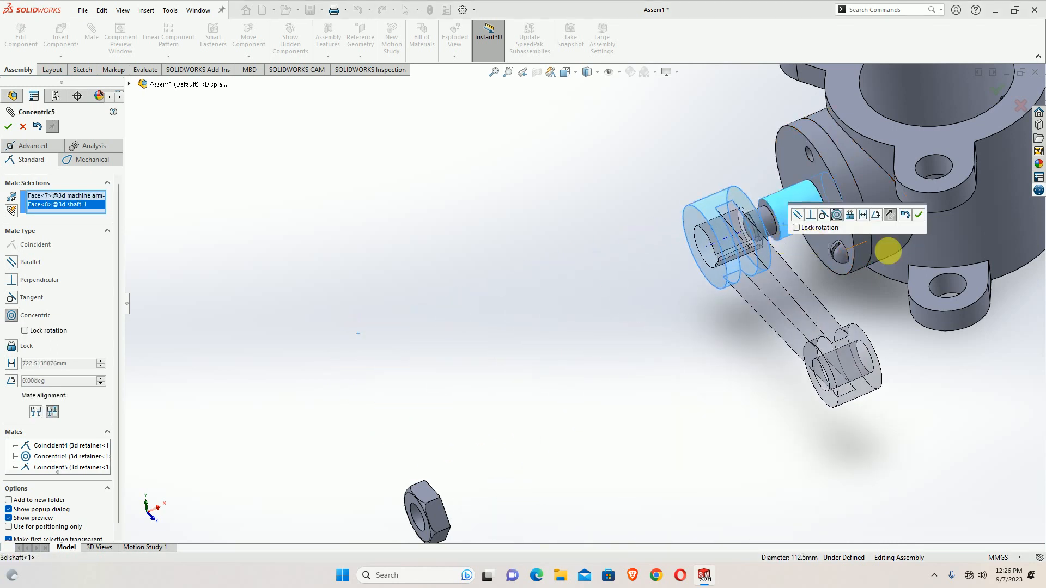
pyautogui.click(921, 220)
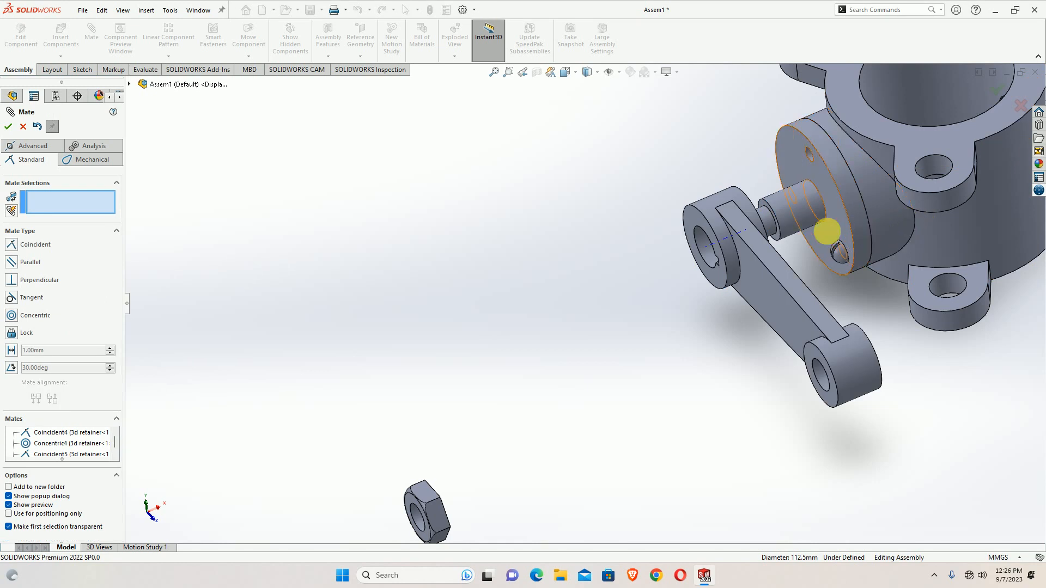
# Step: Make the shaft's annular shoulder face coincident with the outer end face of the arm's keyed boss
pyautogui.scroll(-5, 735, 247)
pyautogui.click(699, 260)
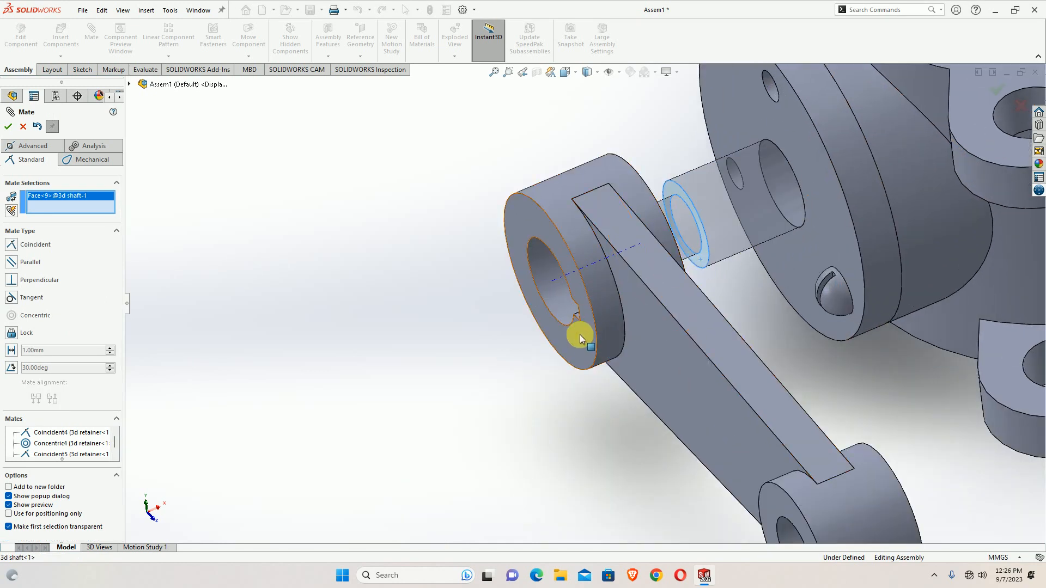
pyautogui.click(577, 344)
pyautogui.scroll(5, 619, 334)
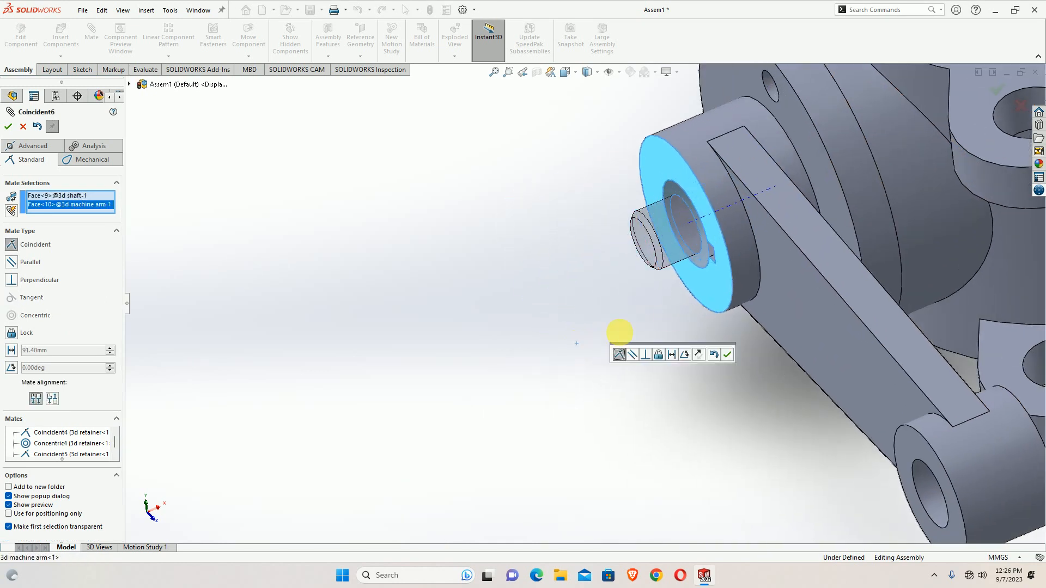
pyautogui.click(727, 355)
# Step: Add a concentric mate between the nut's axis and the cylindrical face of the shaft's narrow end
pyautogui.scroll(5, 721, 349)
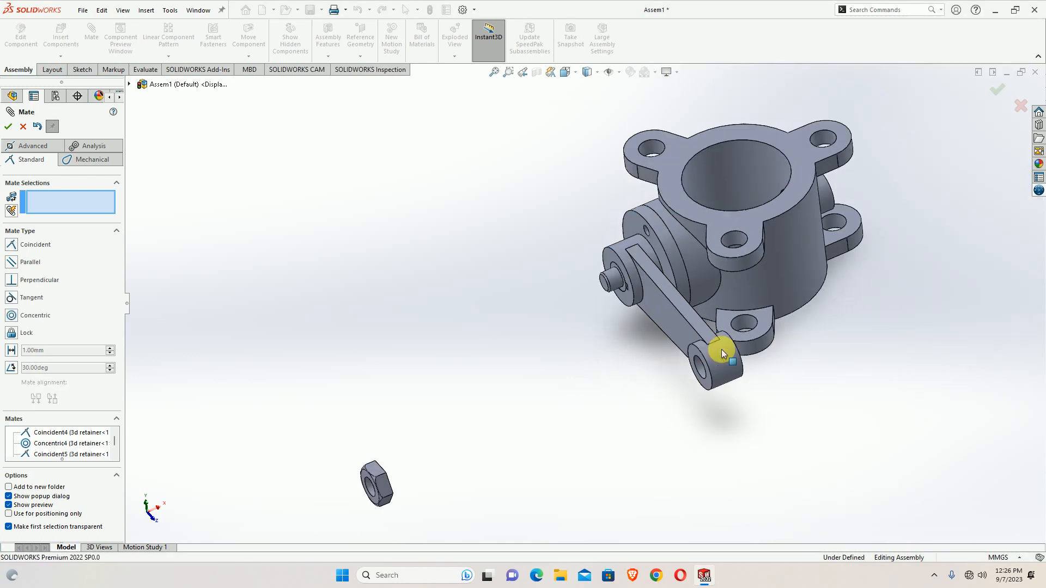
pyautogui.moveTo(704, 321); pyautogui.dragTo(667, 347, button='middle')
pyautogui.scroll(-2, 369, 431)
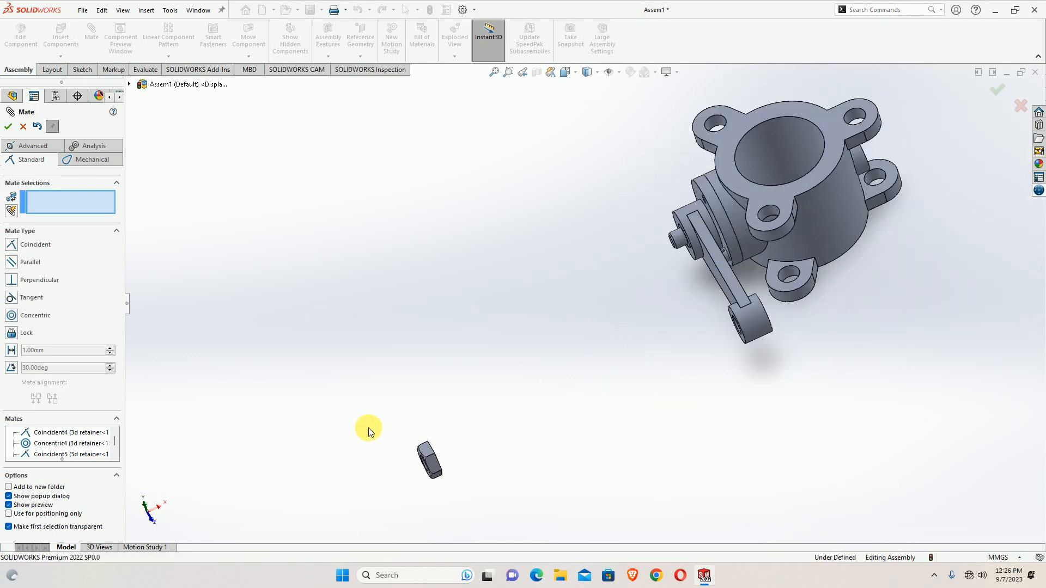
pyautogui.moveTo(370, 432); pyautogui.dragTo(432, 435, button='middle')
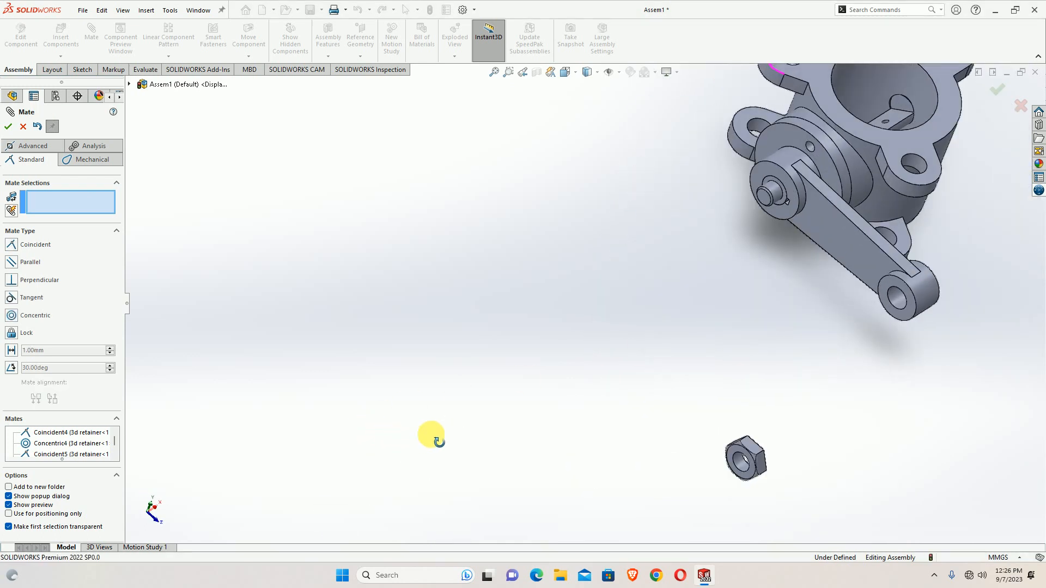
pyautogui.click(741, 461)
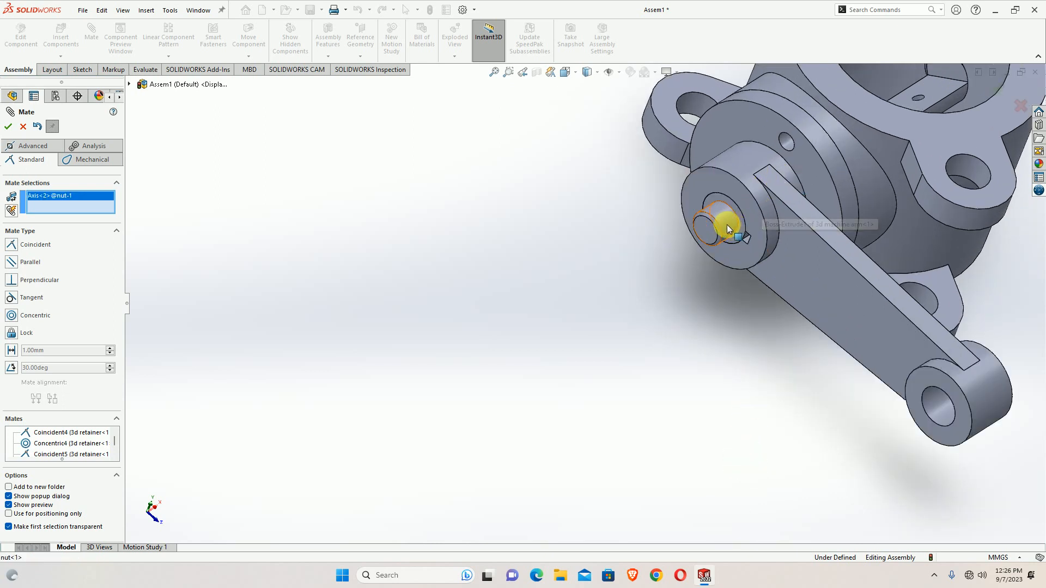
pyautogui.click(727, 224)
pyautogui.scroll(2, 725, 274)
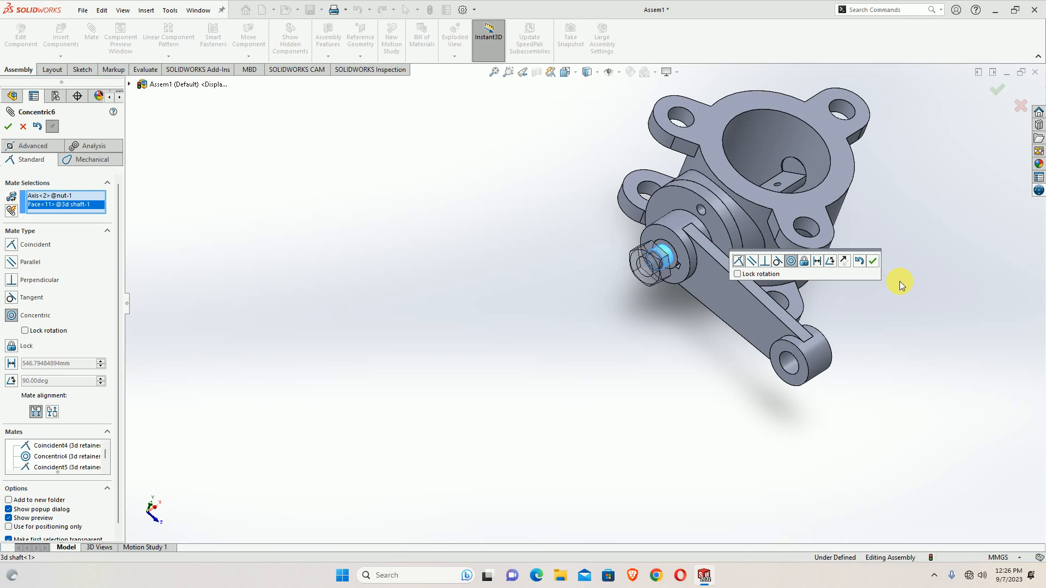
pyautogui.click(872, 265)
# Step: Make the nut's outer face coincident with the end face of the shaft and finish mating
pyautogui.scroll(-4, 619, 280)
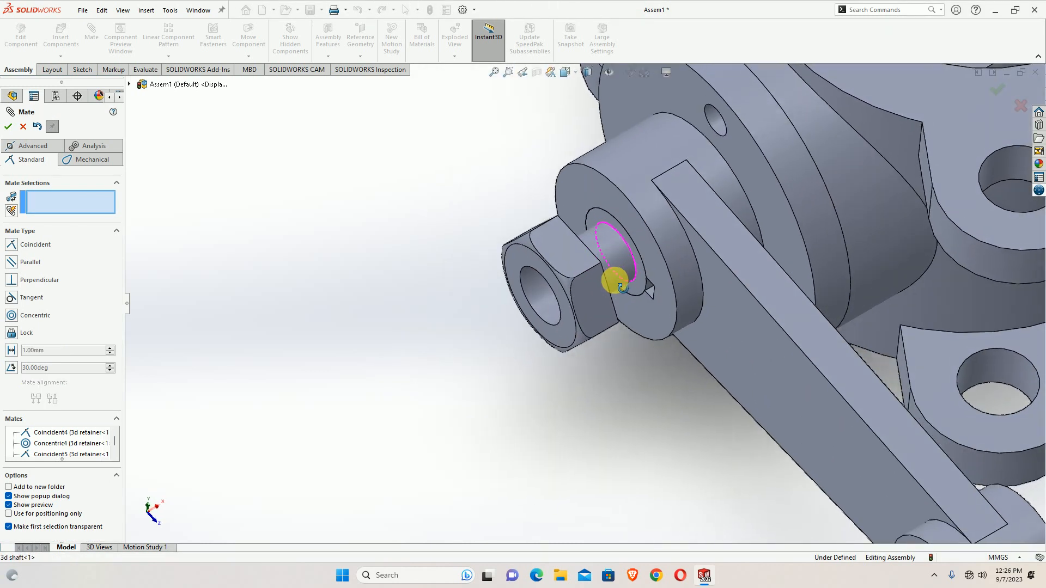
pyautogui.moveTo(614, 280); pyautogui.dragTo(578, 269, button='middle')
pyautogui.click(571, 305)
pyautogui.click(584, 261)
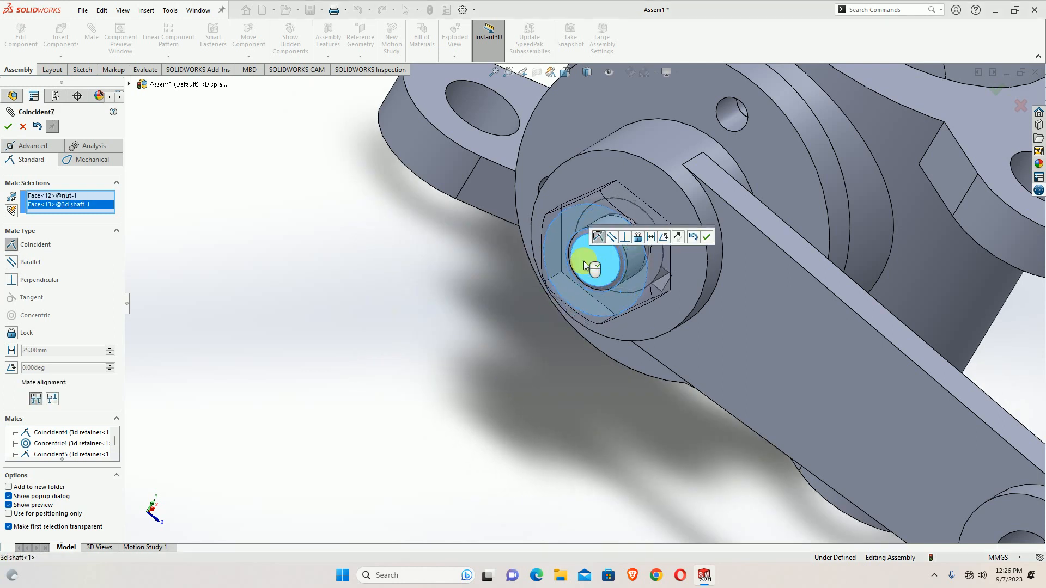
pyautogui.click(707, 236)
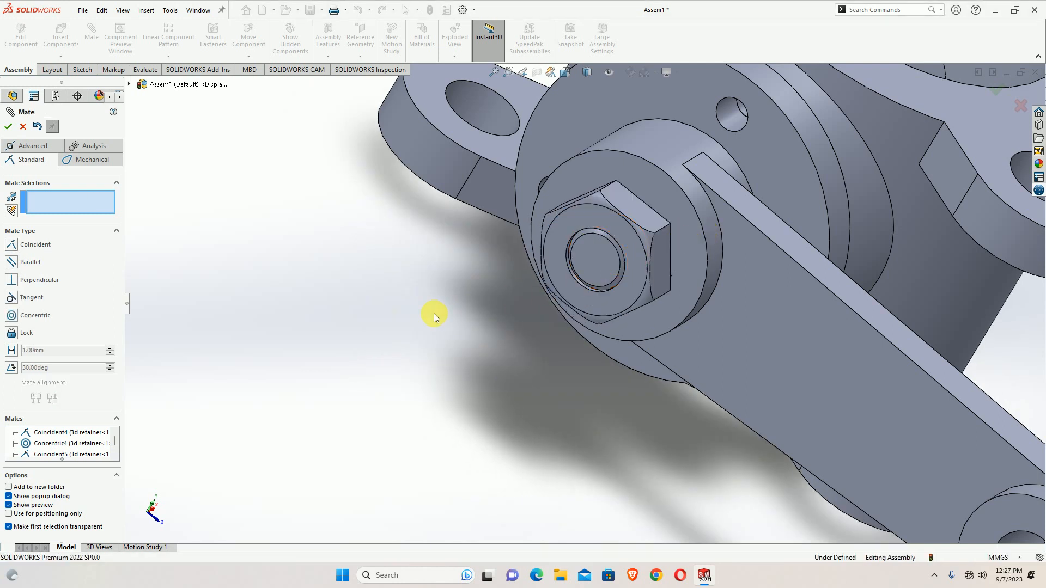
pyautogui.scroll(4, 528, 290)
pyautogui.click(999, 85)
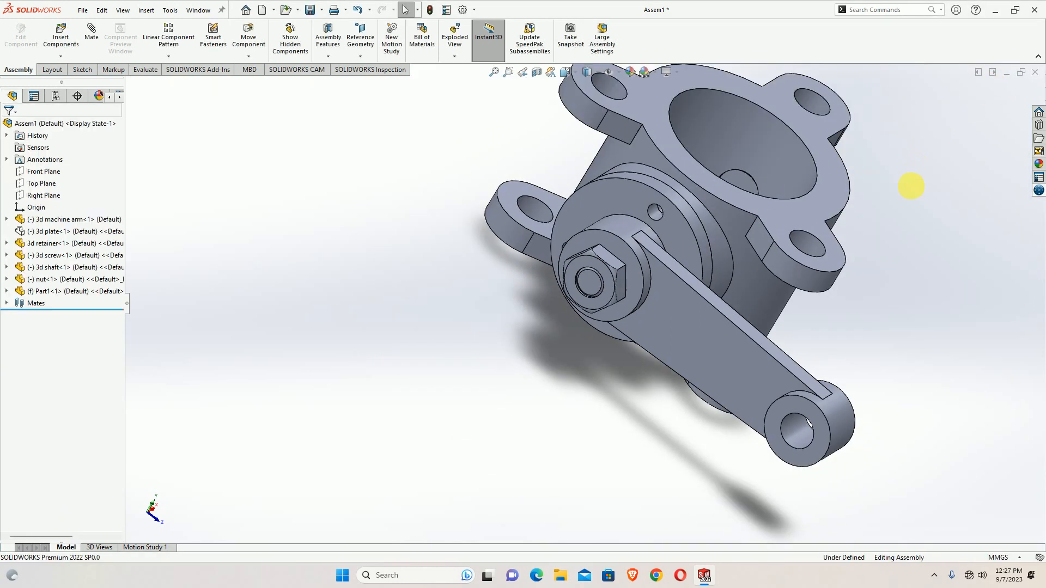
# Step: Show the hidden plate component in the assembly
pyautogui.moveTo(910, 187); pyautogui.dragTo(794, 276, button='middle')
pyautogui.scroll(3, 794, 272)
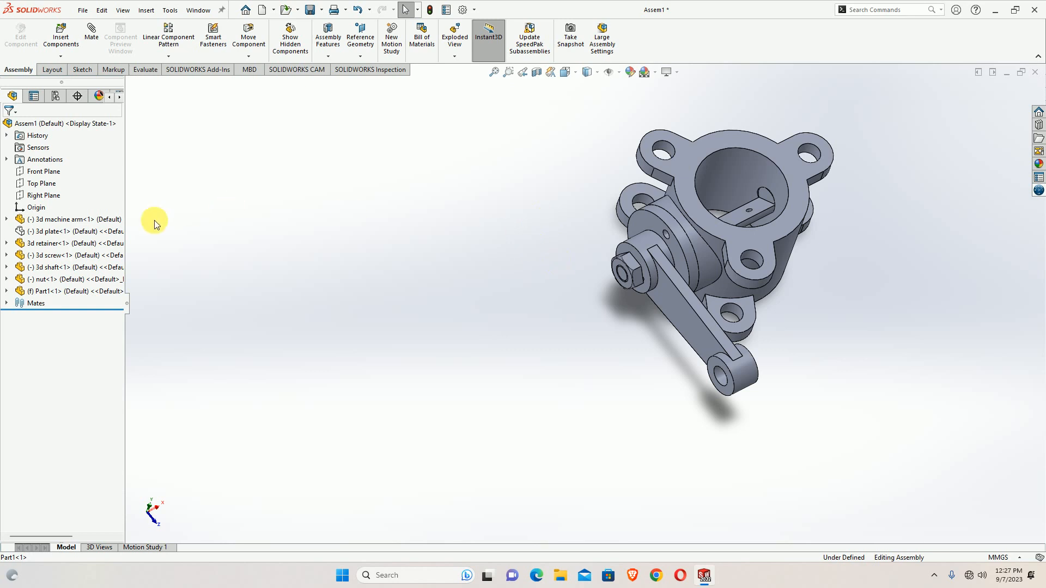
pyautogui.click(48, 231)
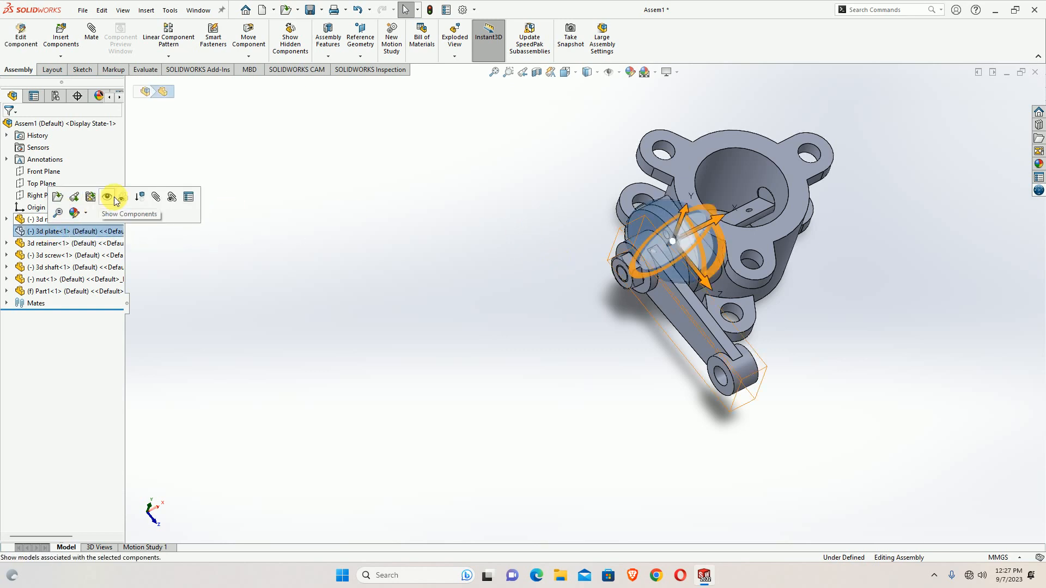
pyautogui.click(267, 322)
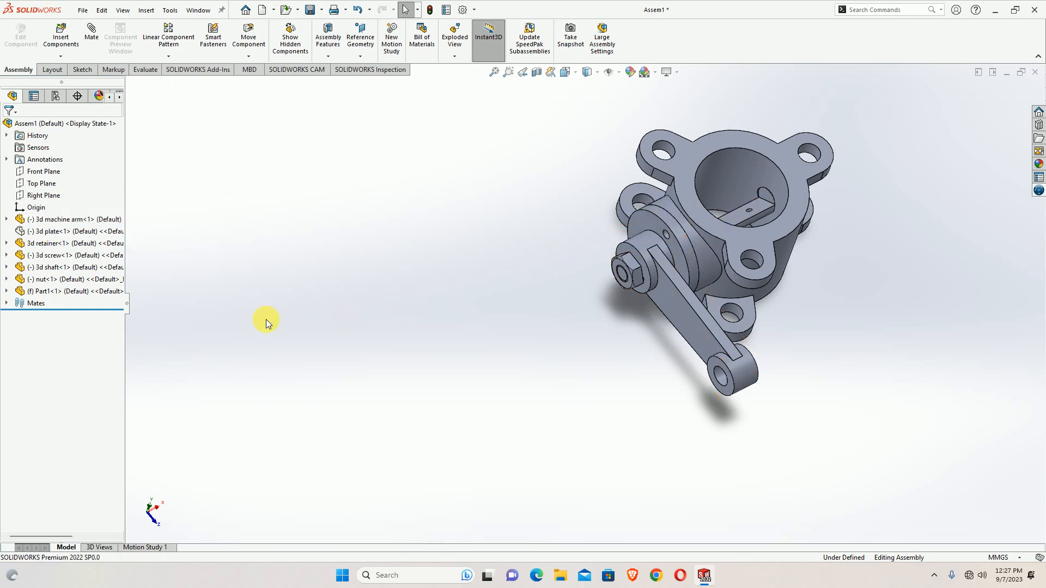
pyautogui.rightClick(18, 234)
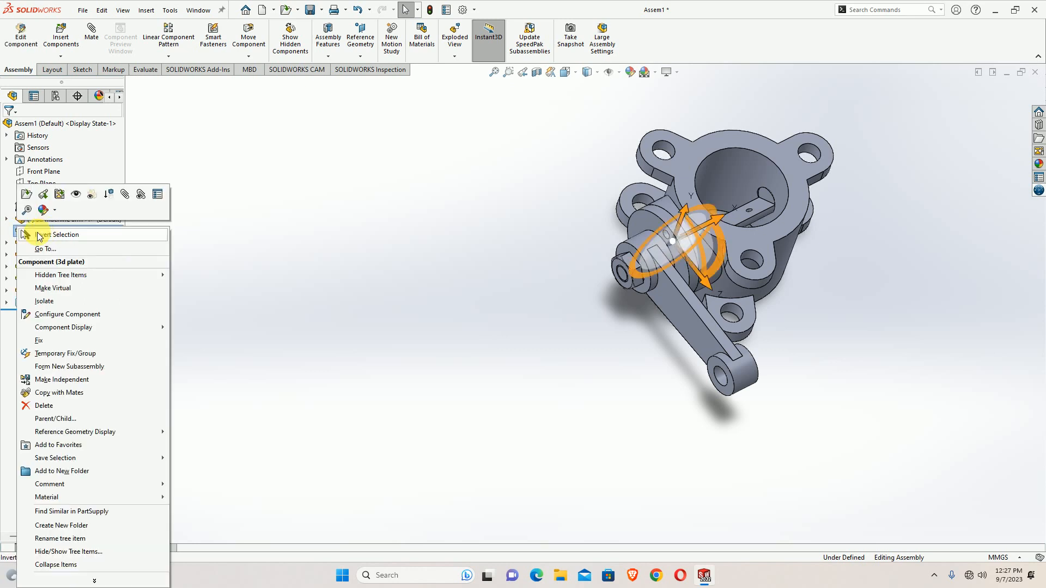
pyautogui.click(76, 196)
pyautogui.click(406, 261)
# Step: Add a concentric mate between the plate hole nearest the housing and the flat shaft section's hole farthest from the arm
pyautogui.moveTo(745, 293); pyautogui.dragTo(720, 353, button='middle')
pyautogui.scroll(-3, 754, 214)
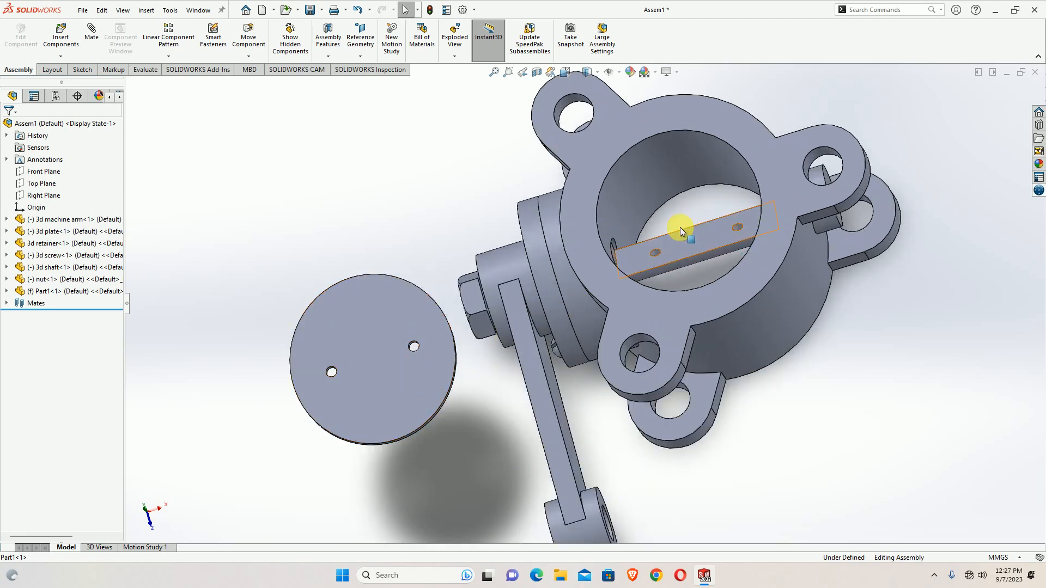
pyautogui.click(82, 31)
pyautogui.scroll(-5, 426, 333)
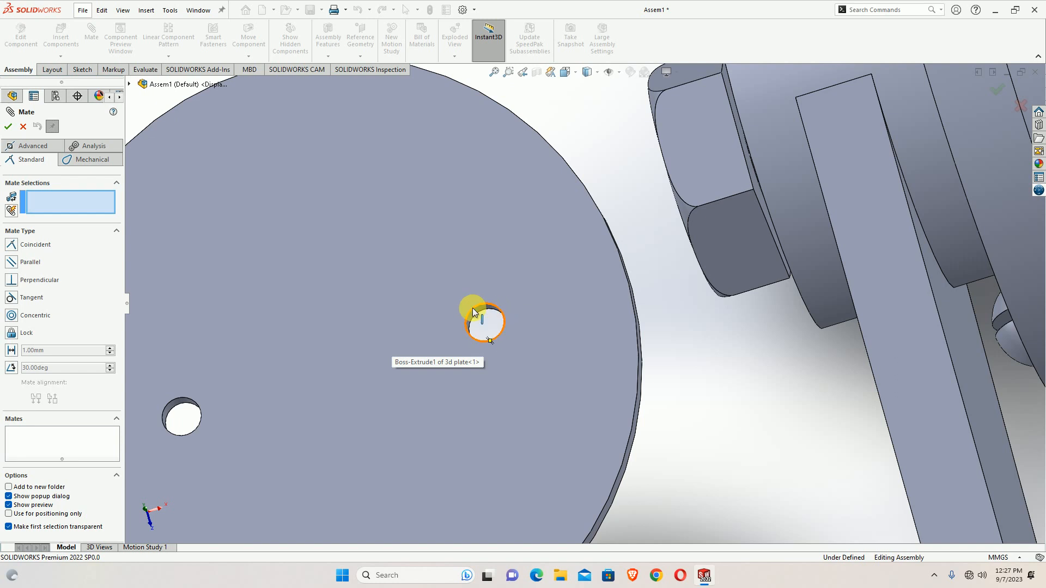
pyautogui.scroll(-2, 472, 309)
pyautogui.scroll(5, 518, 306)
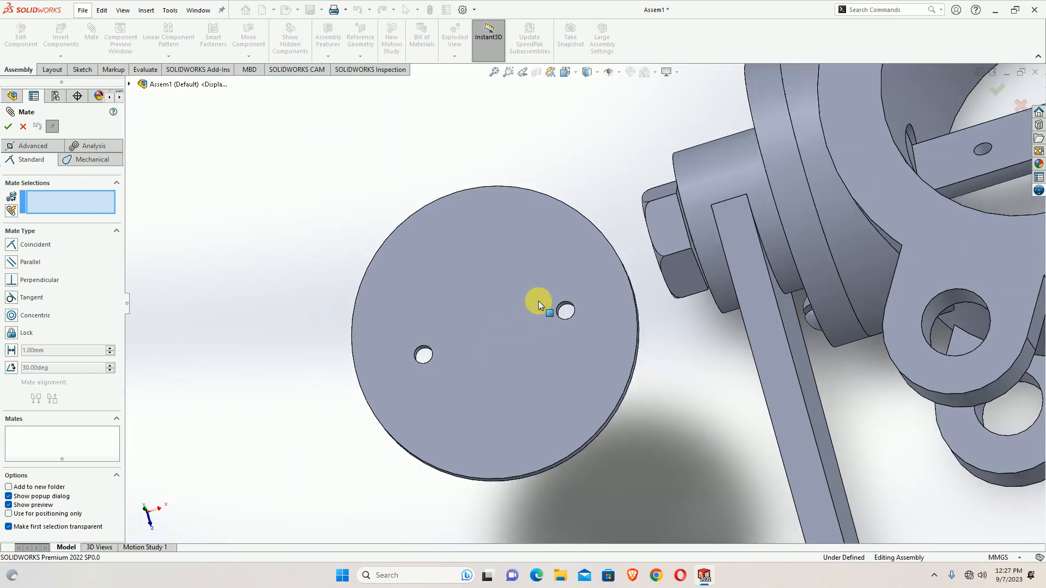
pyautogui.scroll(-5, 538, 301)
pyautogui.click(570, 305)
pyautogui.scroll(7, 564, 313)
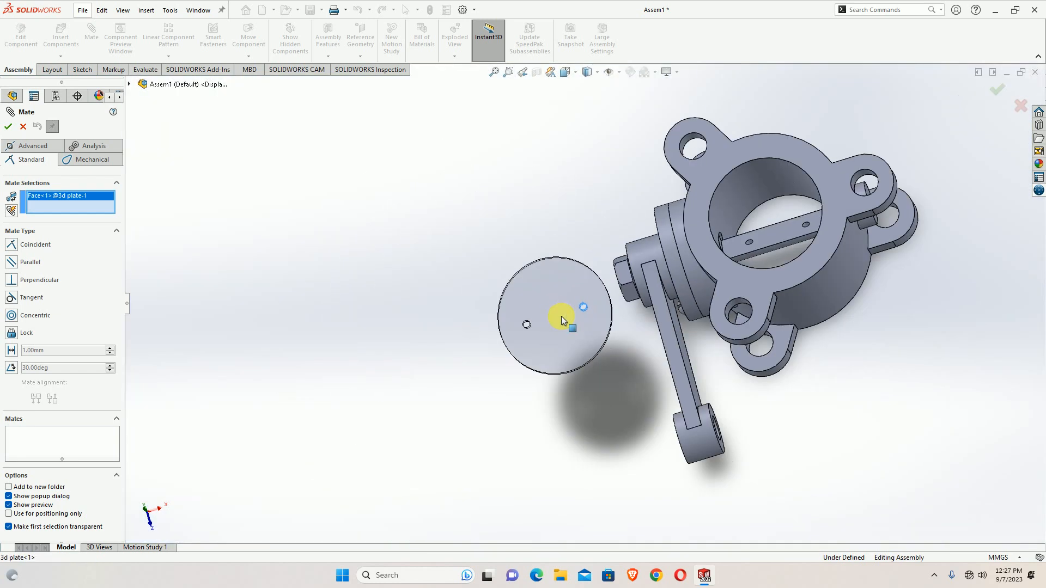
pyautogui.scroll(2, 569, 310)
pyautogui.scroll(-8, 699, 284)
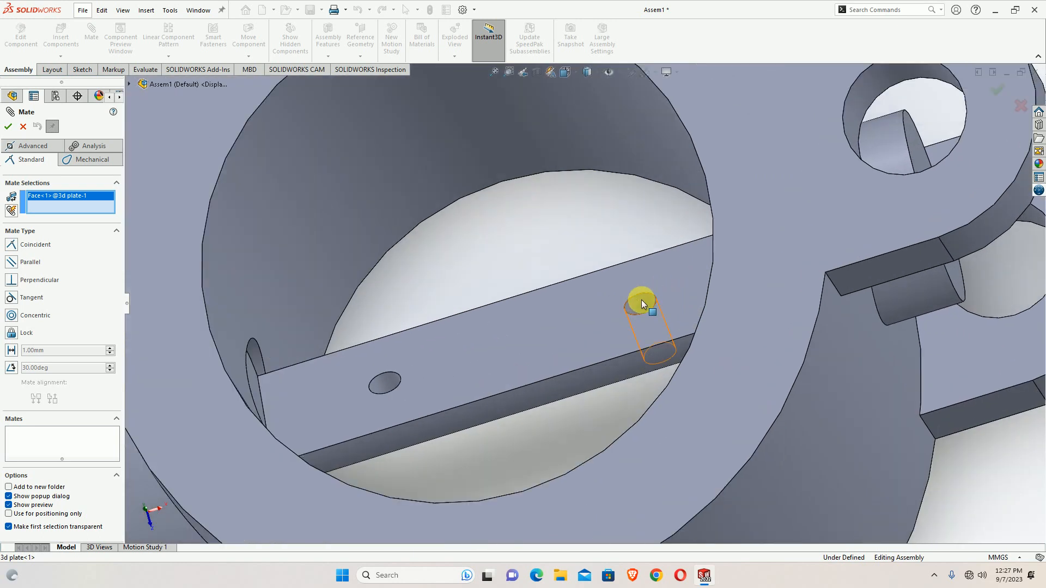
pyautogui.click(642, 304)
pyautogui.scroll(2, 629, 310)
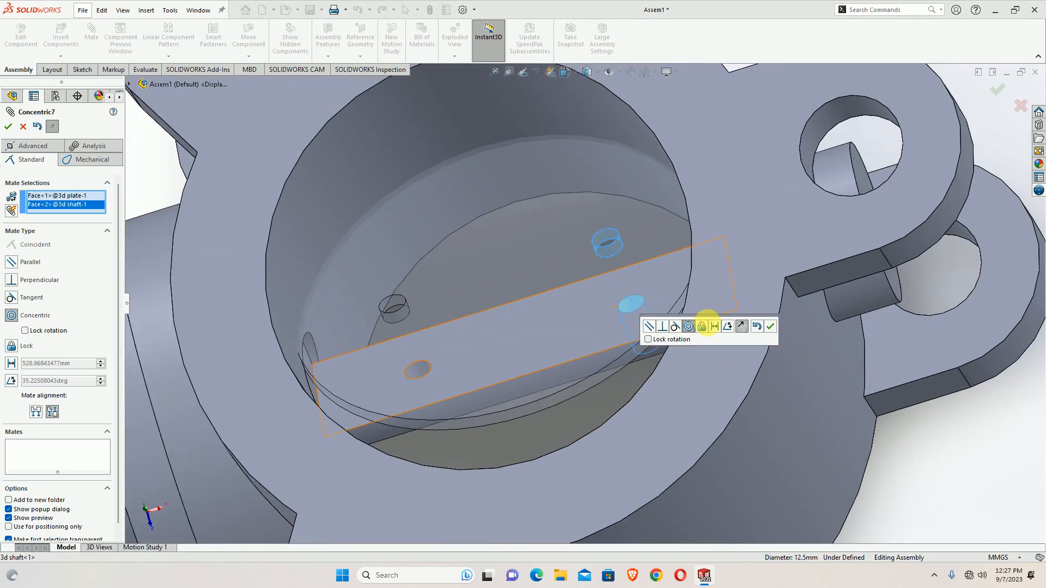
pyautogui.click(769, 325)
# Step: Add a concentric mate between the plate's other hole and the shaft hole nearer the arm, and finish mating
pyautogui.scroll(-5, 403, 338)
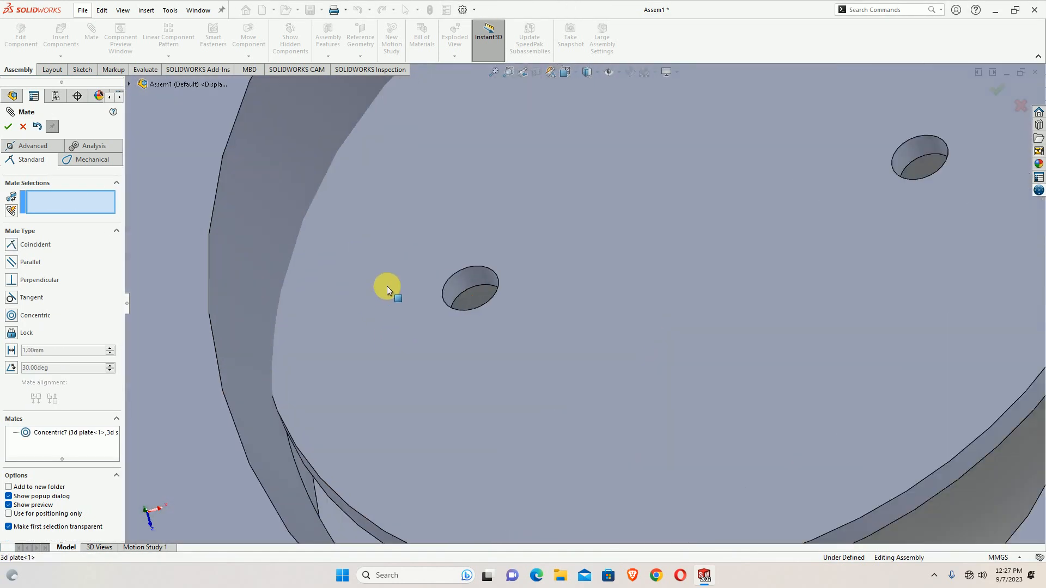
pyautogui.click(467, 289)
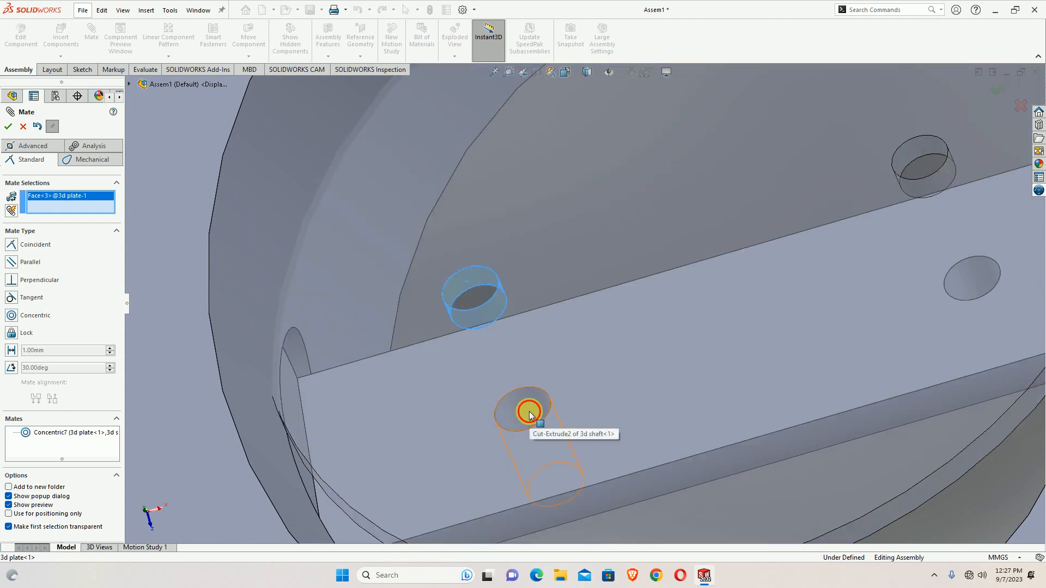
pyautogui.click(529, 415)
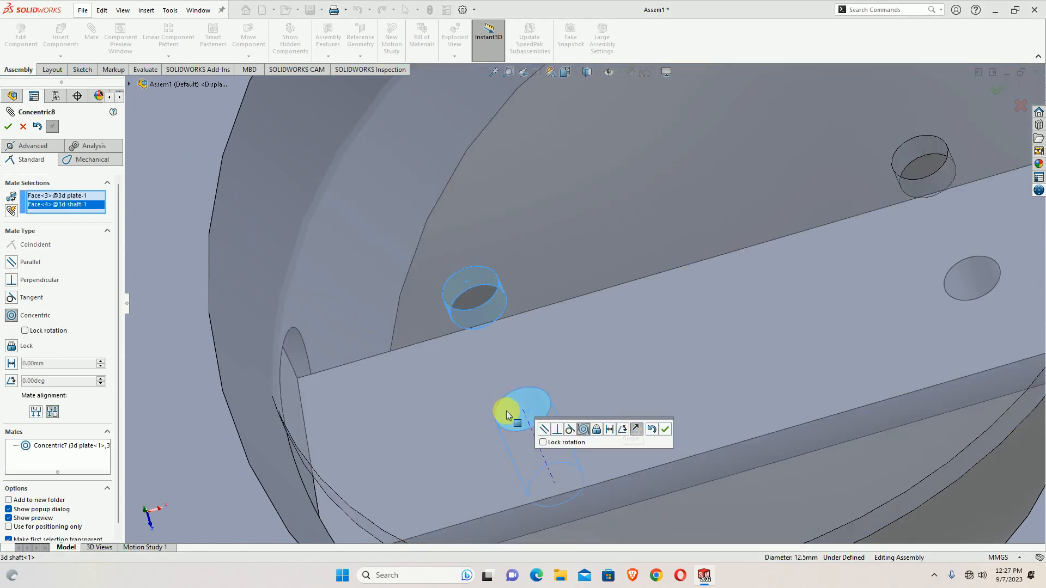
pyautogui.click(662, 429)
pyautogui.scroll(6, 654, 416)
pyautogui.moveTo(649, 410); pyautogui.dragTo(631, 386, button='middle')
pyautogui.scroll(-1, 640, 385)
pyautogui.click(999, 89)
# Step: Move the plate along its hole axes until it is clear of the housing bore
pyautogui.scroll(5, 808, 220)
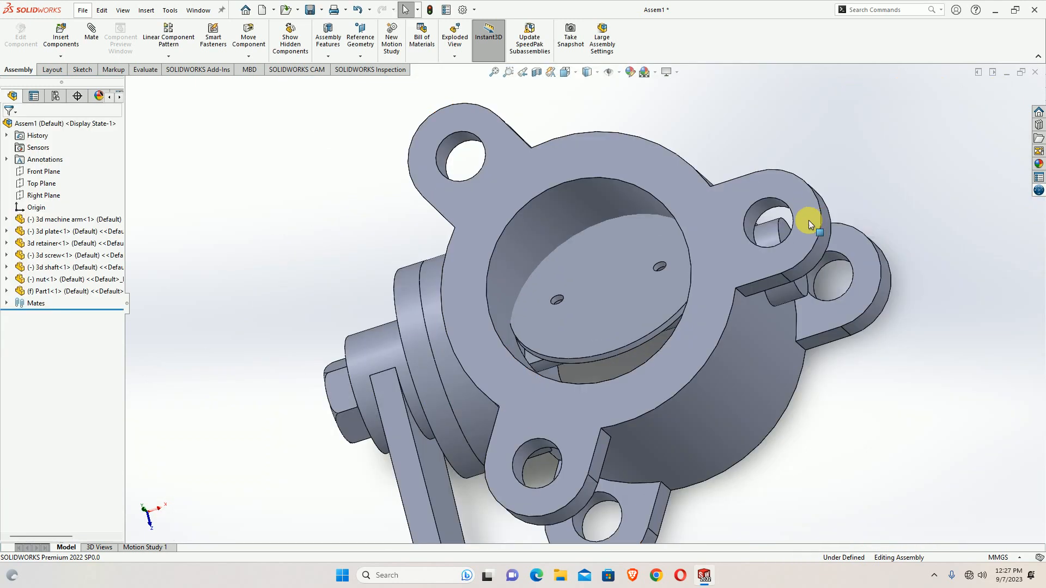
pyautogui.moveTo(617, 316); pyautogui.dragTo(536, 138)
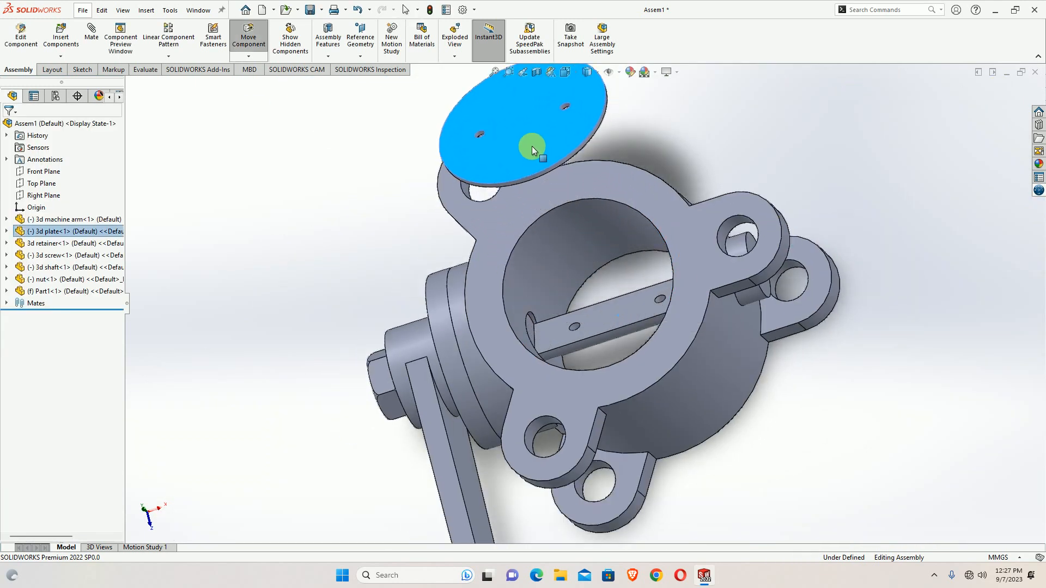
pyautogui.click(836, 314)
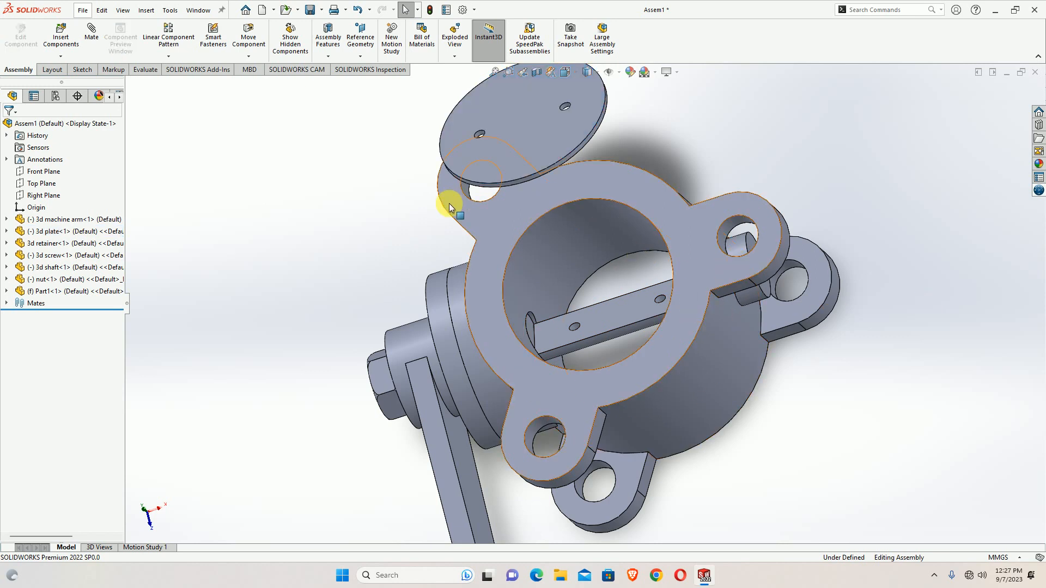
# Step: Make the plate's underside coincident with the flat face of the shaft inside the housing bore, and finish mating
pyautogui.click(100, 40)
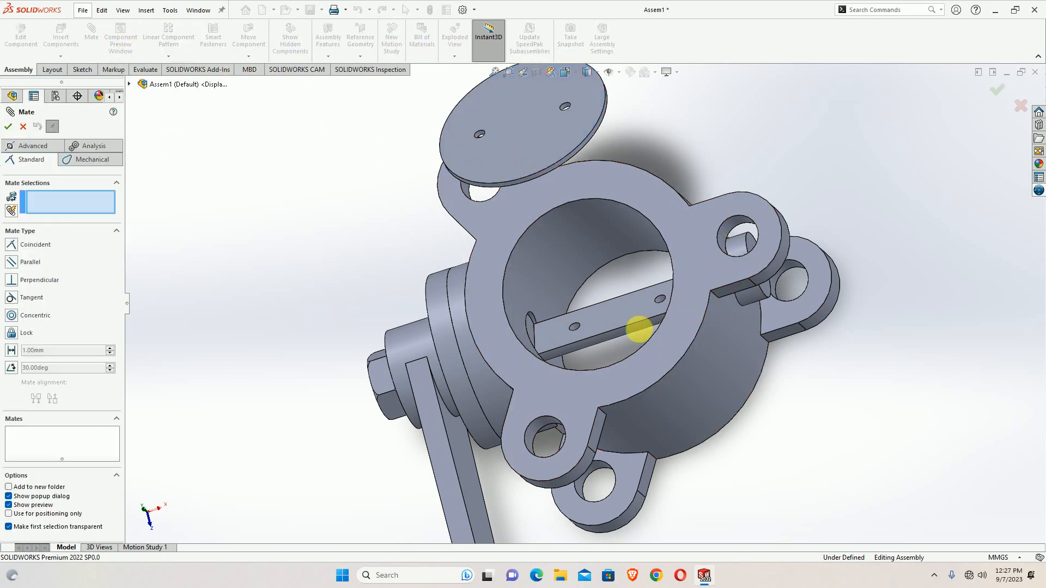
pyautogui.click(613, 309)
pyautogui.moveTo(636, 358); pyautogui.dragTo(604, 184, button='middle')
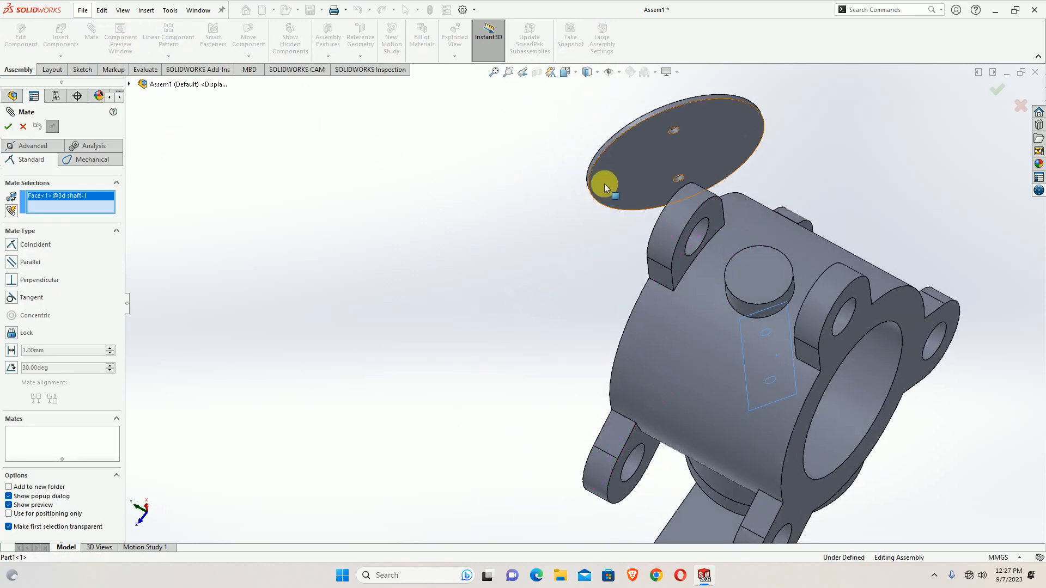
pyautogui.click(604, 184)
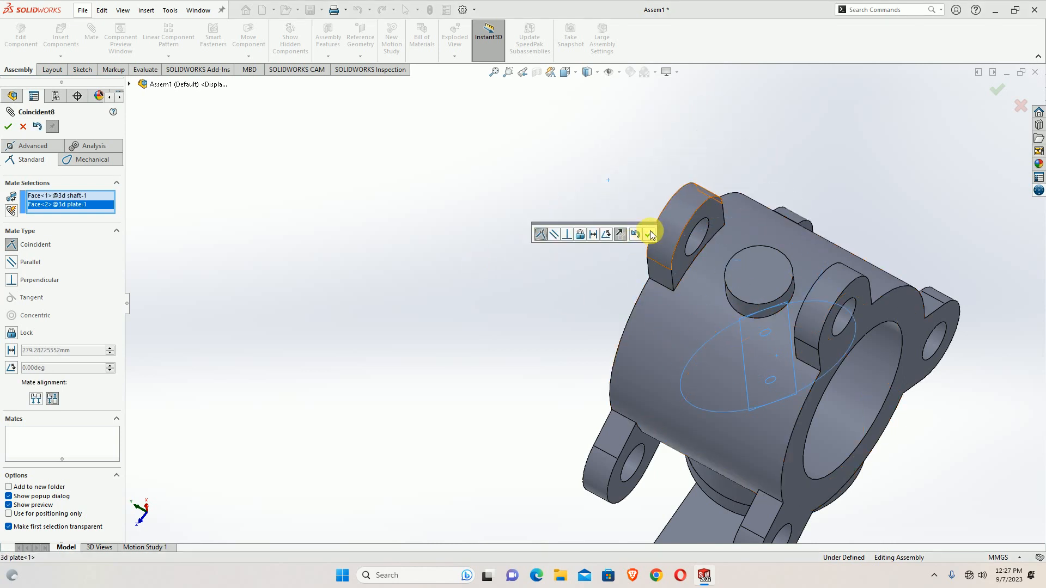
pyautogui.click(651, 235)
pyautogui.click(999, 89)
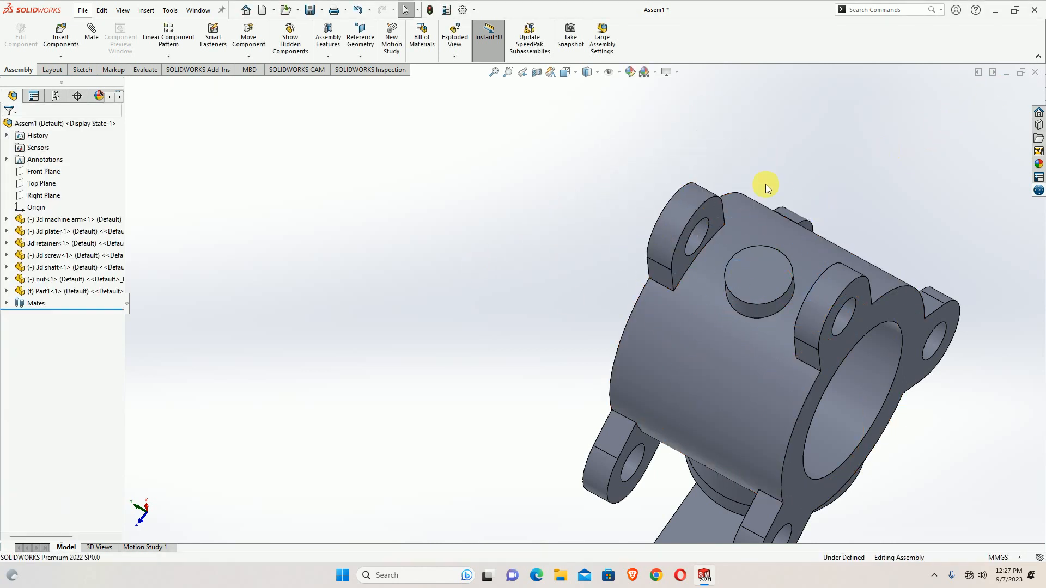
# Step: Examine the assembled plate, retainer, nut and arm from several angles, swinging the arm slightly to test its movement
pyautogui.moveTo(766, 182); pyautogui.dragTo(859, 339, button='middle')
pyautogui.moveTo(594, 338); pyautogui.dragTo(649, 302, button='middle')
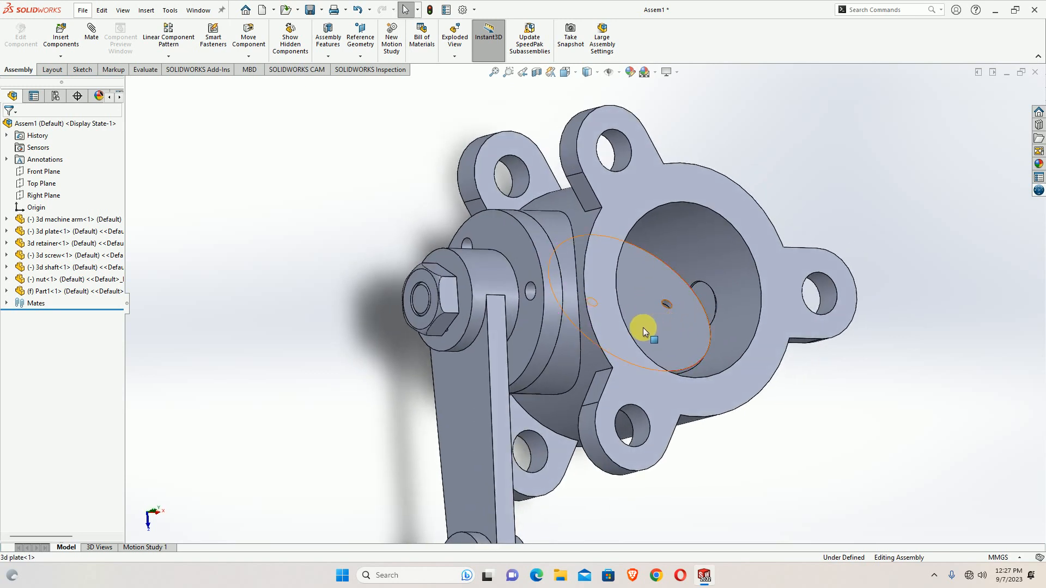
pyautogui.scroll(3, 586, 329)
pyautogui.moveTo(580, 374); pyautogui.dragTo(613, 406, button='middle')
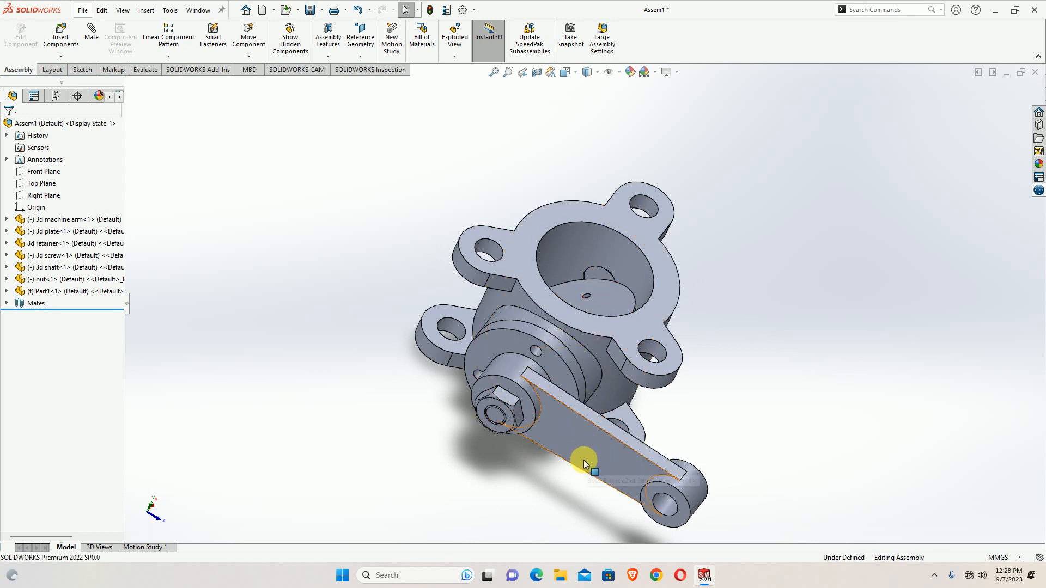
pyautogui.moveTo(593, 454); pyautogui.dragTo(612, 479)
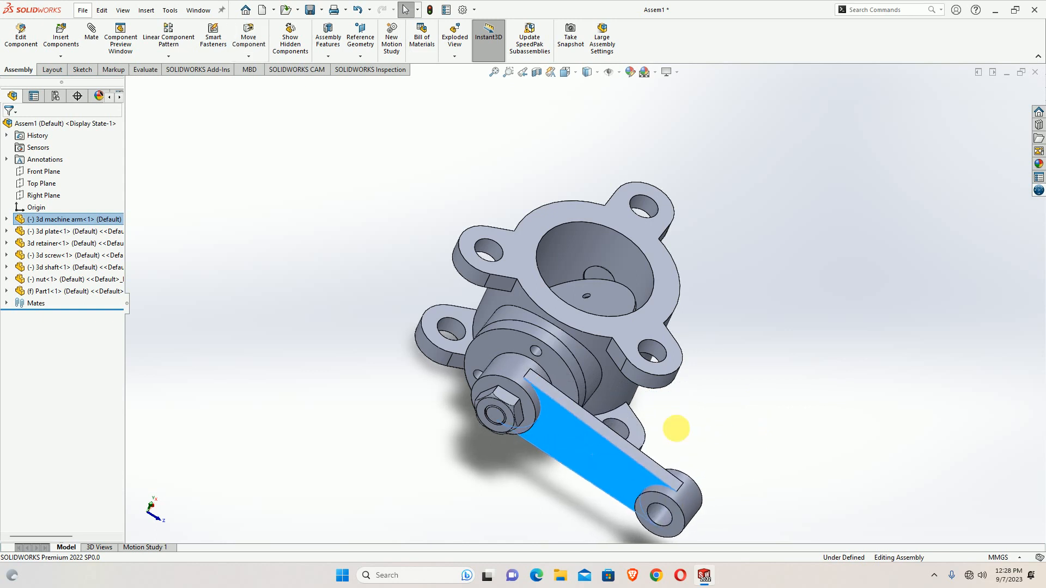
pyautogui.click(767, 370)
pyautogui.scroll(-2, 544, 355)
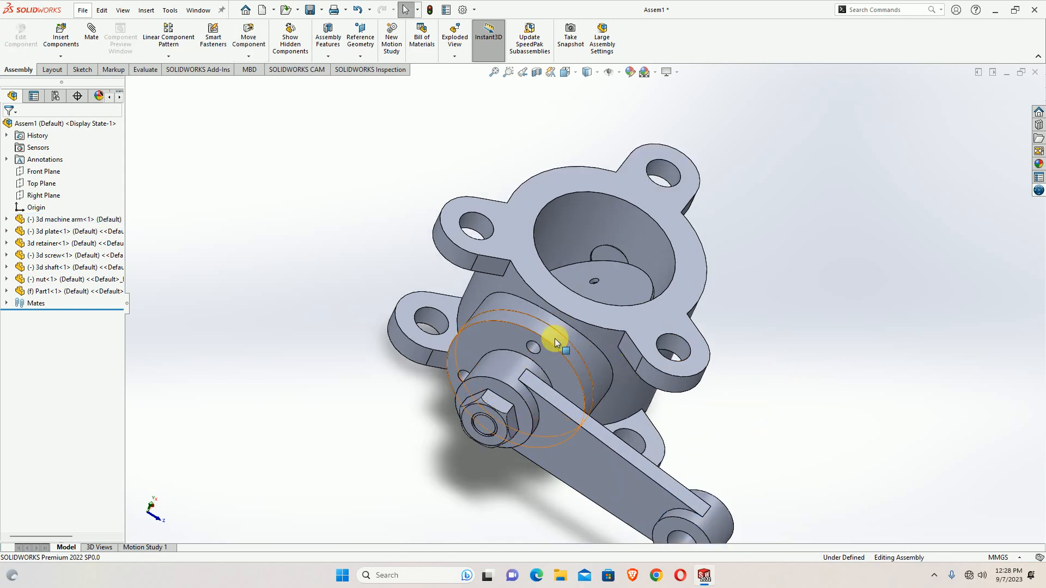
pyautogui.moveTo(555, 338); pyautogui.dragTo(528, 360, button='middle')
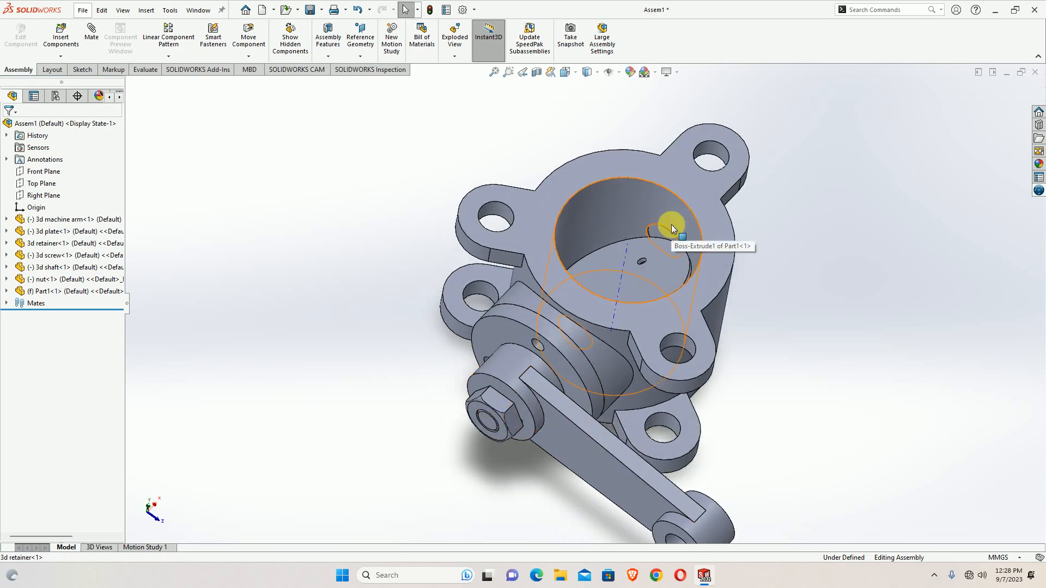
pyautogui.moveTo(676, 313); pyautogui.dragTo(707, 322, button='middle')
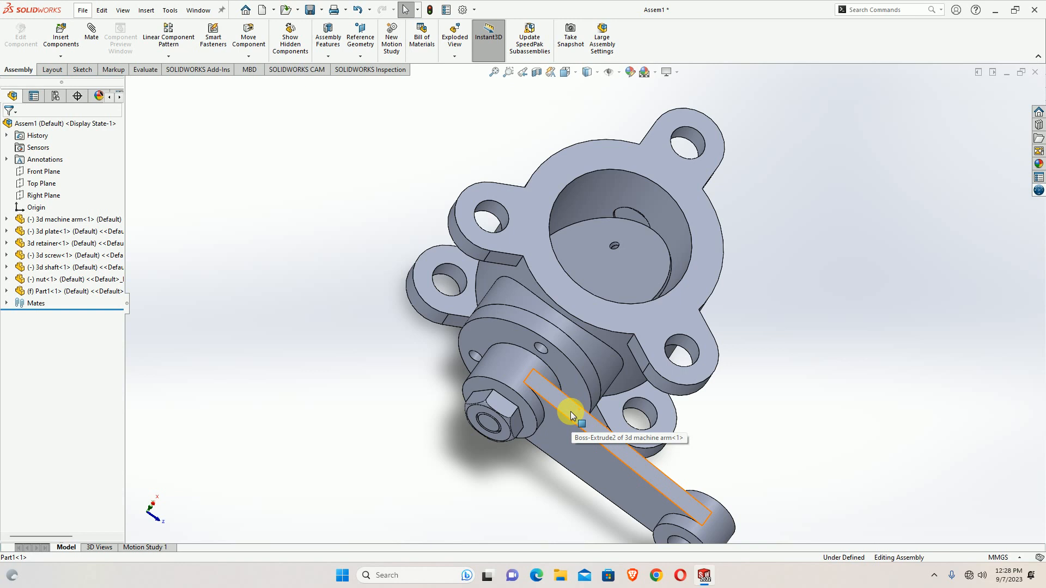
pyautogui.moveTo(713, 411); pyautogui.dragTo(698, 368, button='middle')
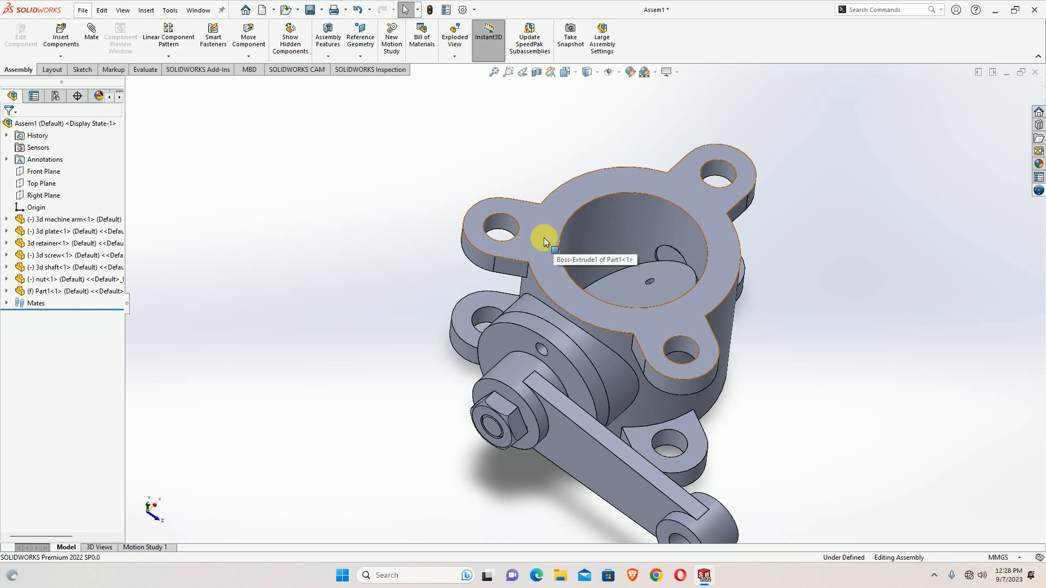
pyautogui.moveTo(590, 297); pyautogui.dragTo(592, 265, button='middle')
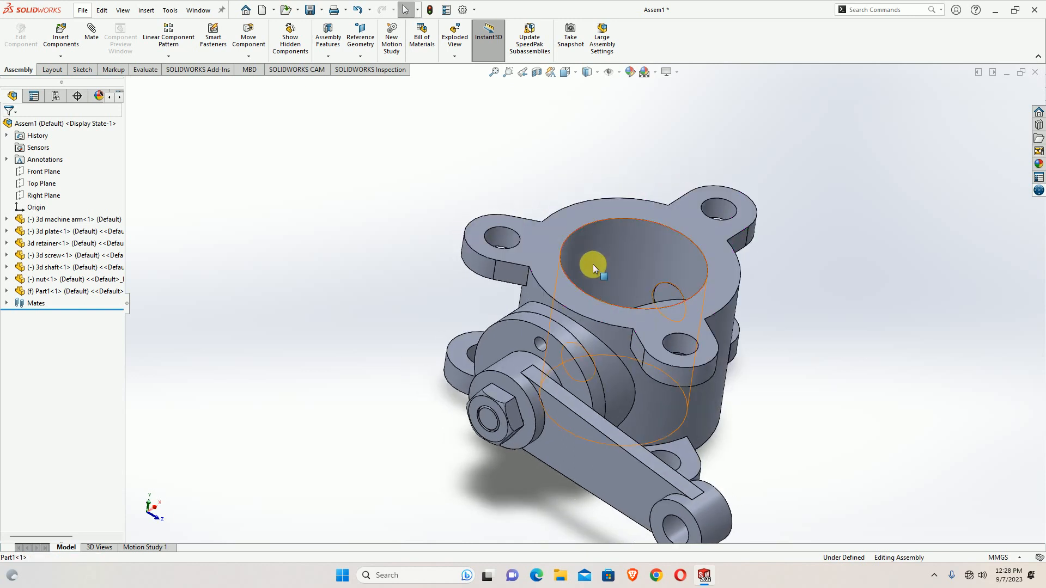
# Step: Hide the housing and the plate, and rebuild the assembly
pyautogui.rightClick(653, 334)
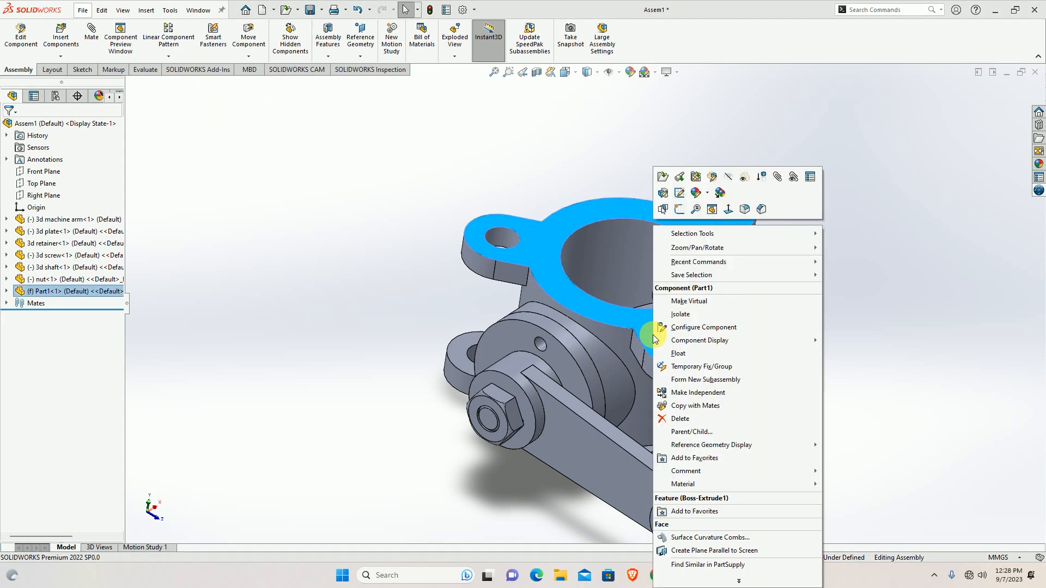
pyautogui.click(728, 177)
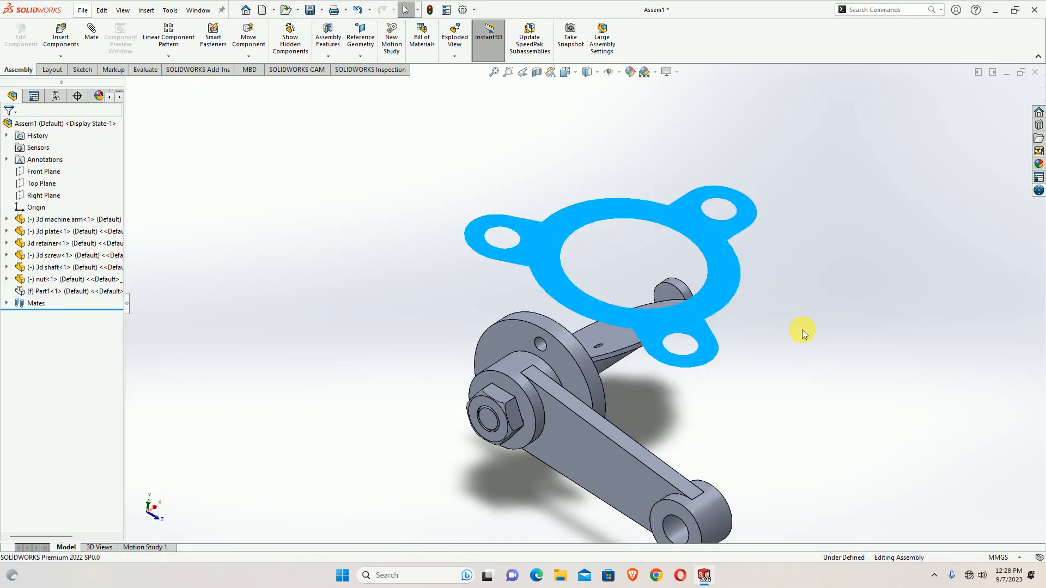
pyautogui.click(610, 354)
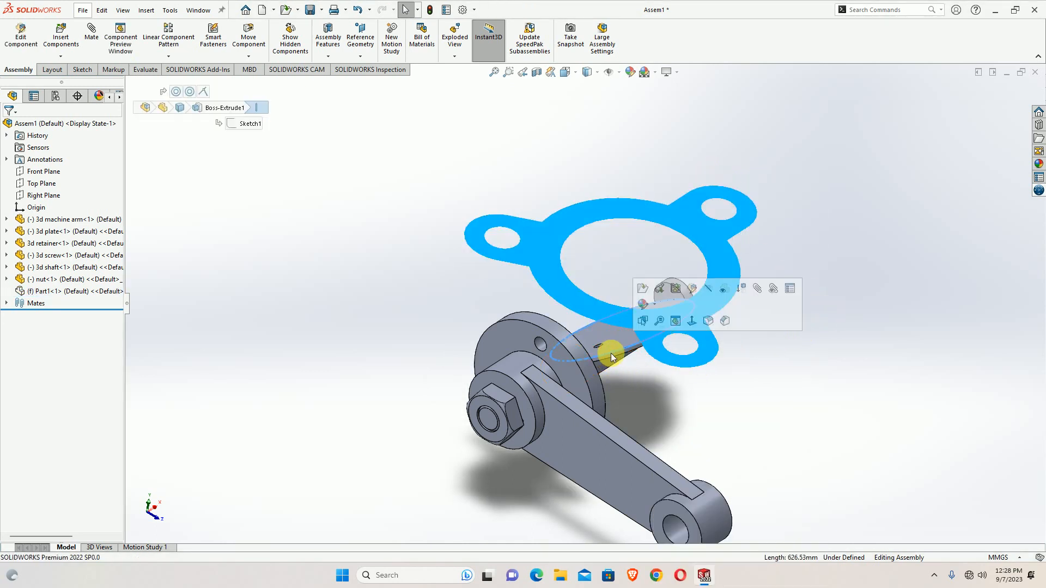
pyautogui.click(710, 287)
pyautogui.click(783, 360)
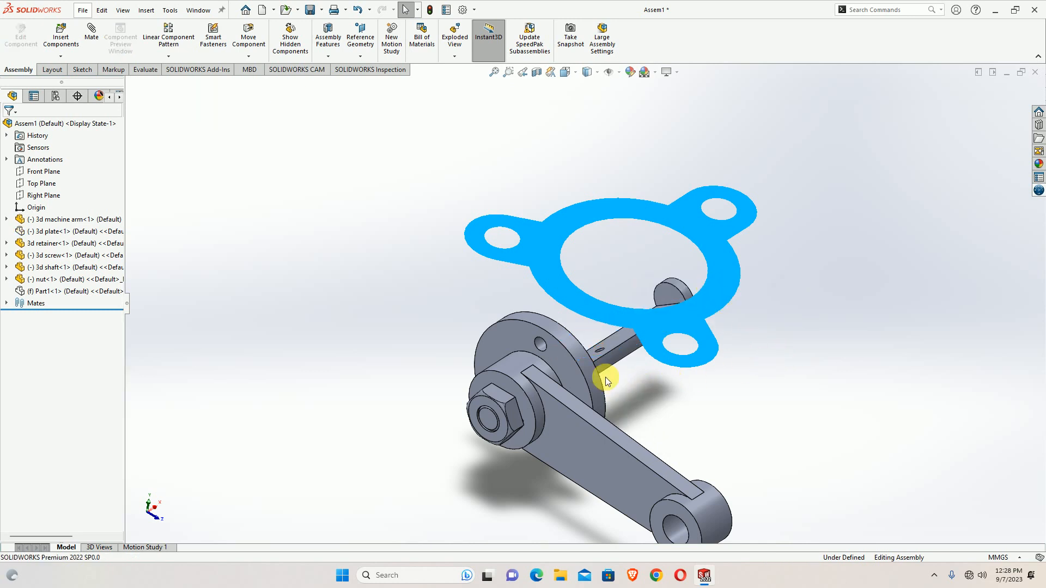
pyautogui.click(430, 11)
# Step: Hide the retainer and the nut together to expose the shaft and arm connection
pyautogui.scroll(-3, 670, 381)
pyautogui.click(479, 337)
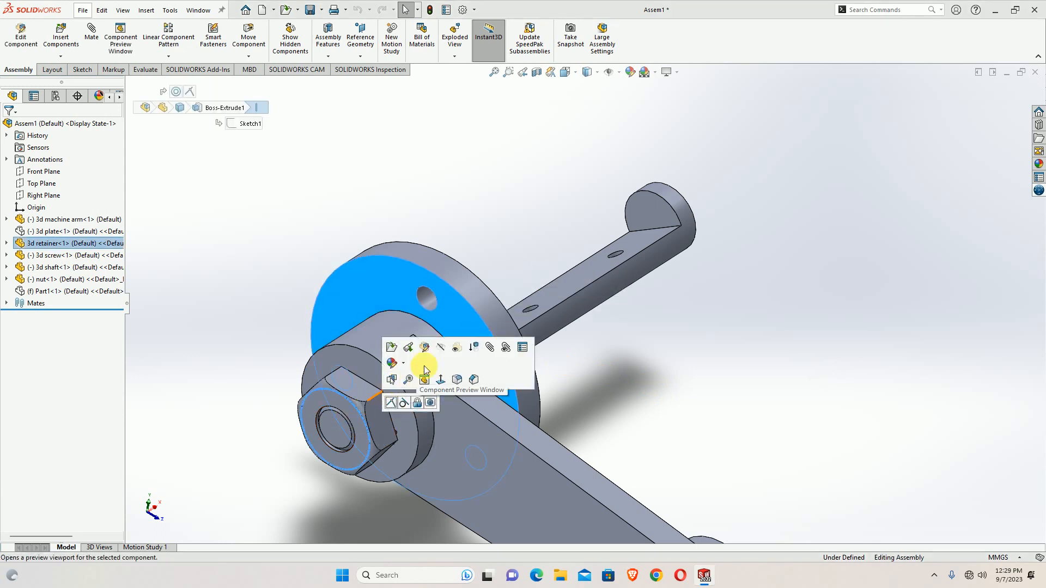
pyautogui.click(430, 349)
pyautogui.scroll(3, 708, 365)
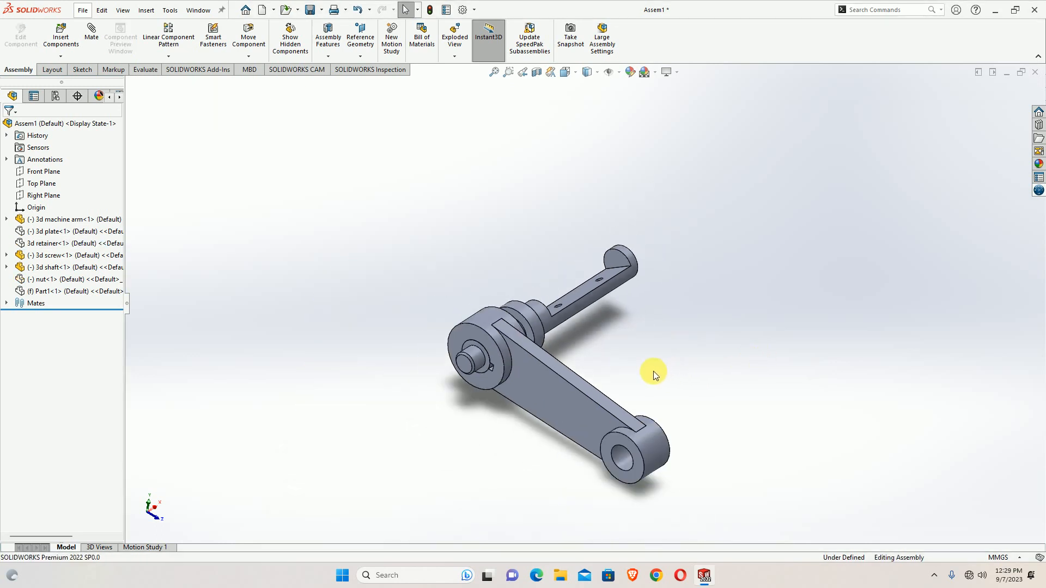
pyautogui.scroll(2, 560, 355)
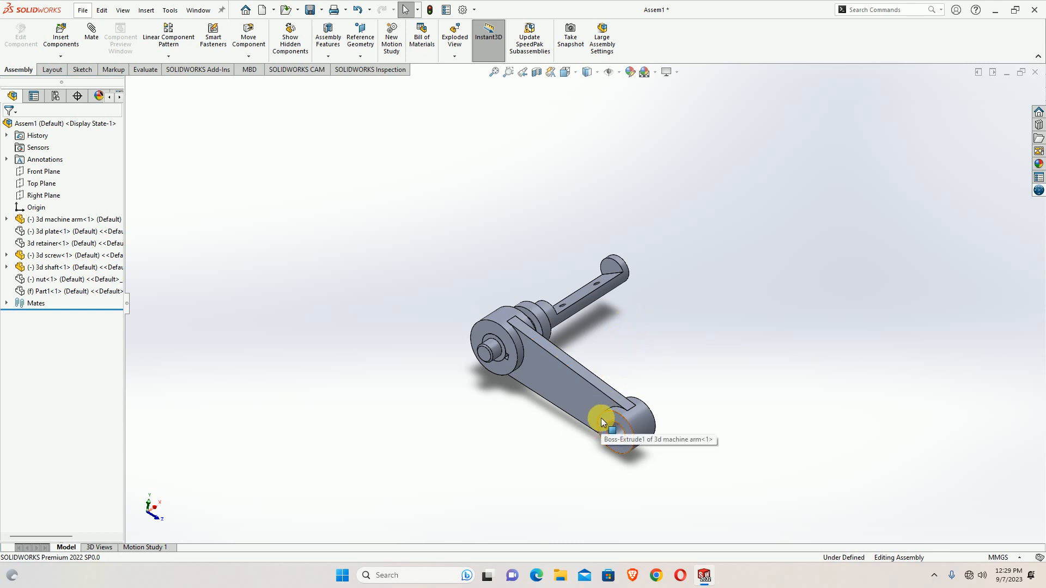
# Step: Hide the screw behind the arm, swinging the arm aside to reach it and back again
pyautogui.moveTo(570, 380); pyautogui.dragTo(509, 402)
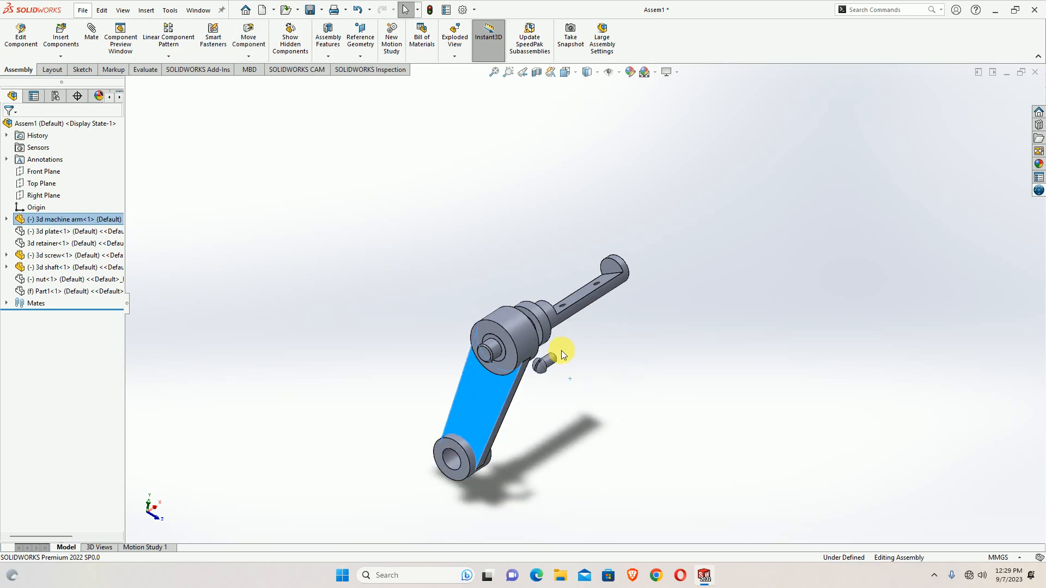
pyautogui.click(551, 361)
pyautogui.click(648, 295)
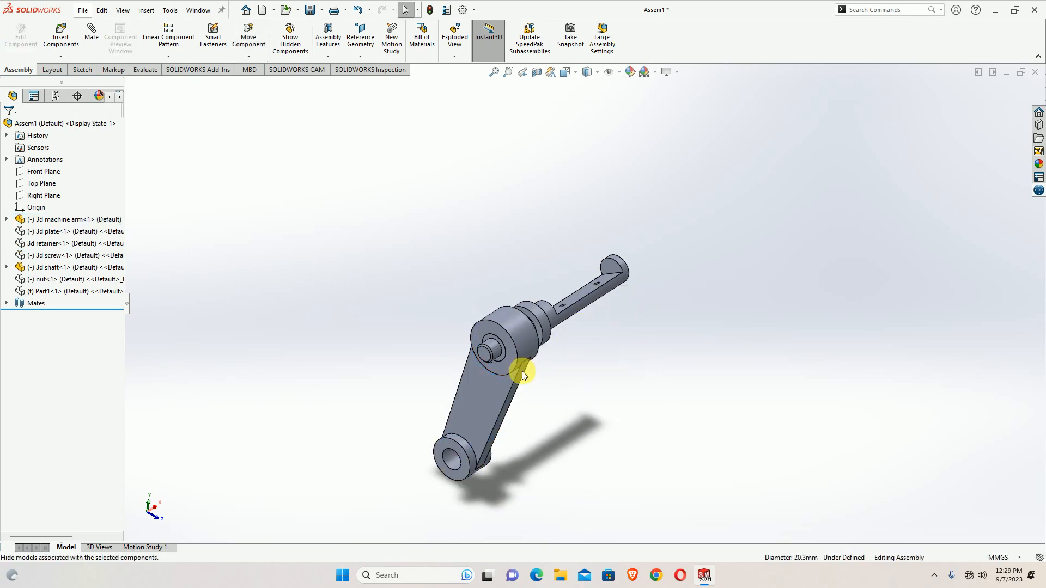
pyautogui.moveTo(463, 416); pyautogui.dragTo(529, 392)
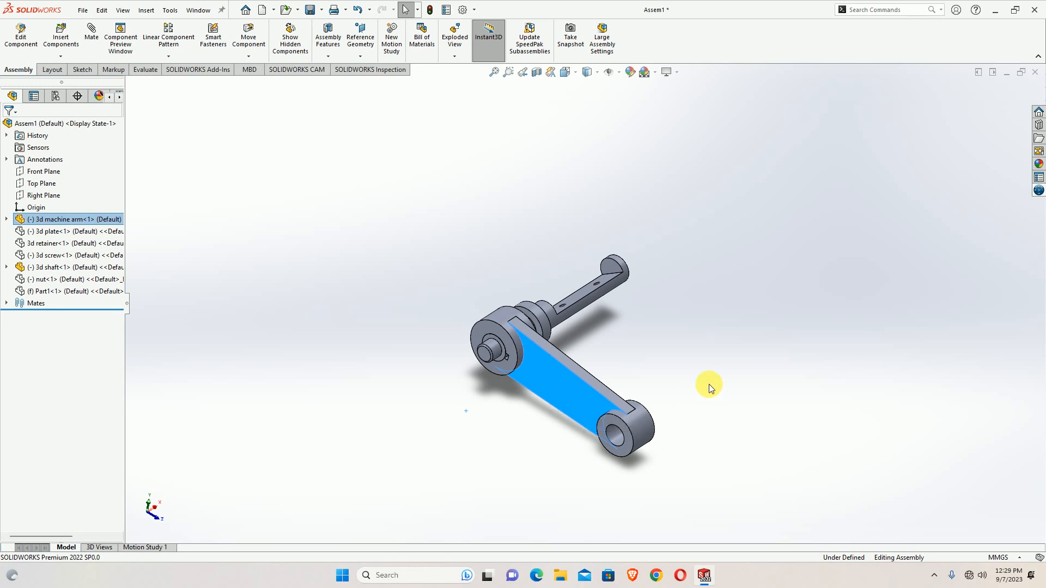
pyautogui.click(355, 315)
pyautogui.moveTo(650, 366); pyautogui.dragTo(621, 368, button='middle')
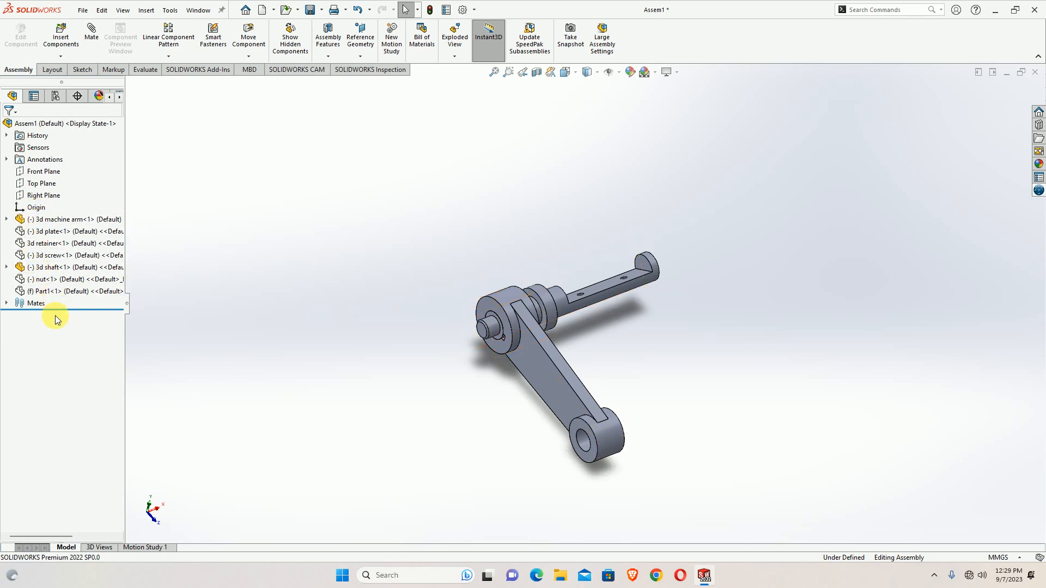
# Step: Examine the orientation of the arm's own Top, Right and Front planes
pyautogui.click(6, 219)
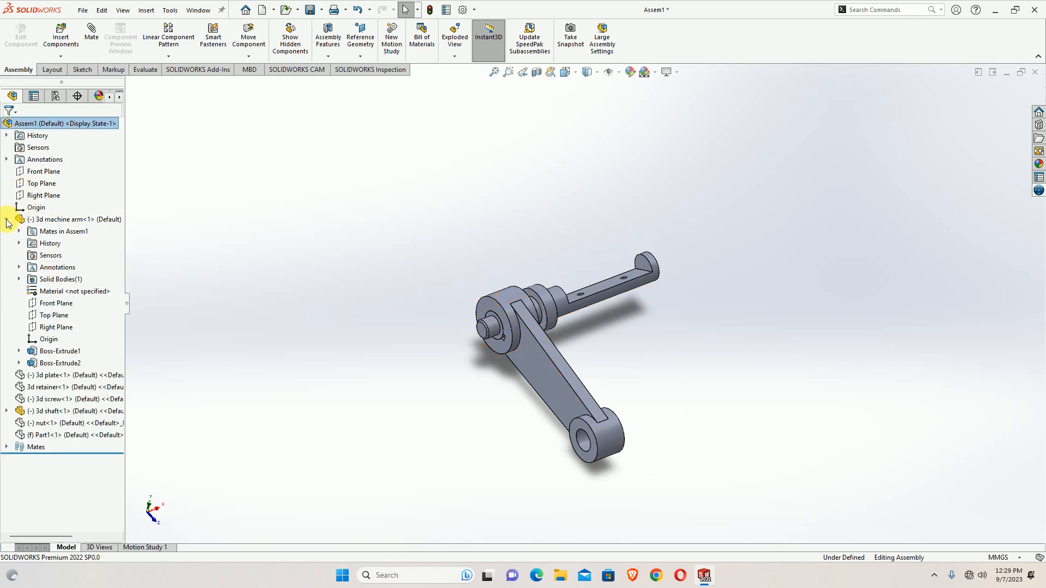
pyautogui.click(60, 316)
pyautogui.moveTo(452, 325)
pyautogui.mouseDown(button='middle')
pyautogui.moveTo(456, 318)
pyautogui.moveTo(460, 327)
pyautogui.mouseUp(button='middle')
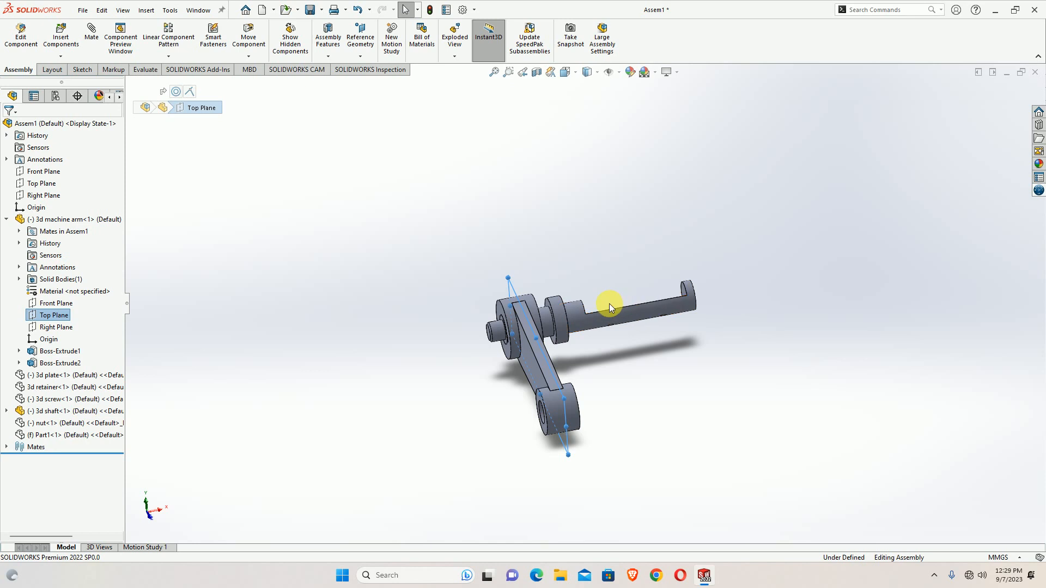
pyautogui.click(54, 328)
pyautogui.moveTo(649, 427); pyautogui.dragTo(663, 446, button='middle')
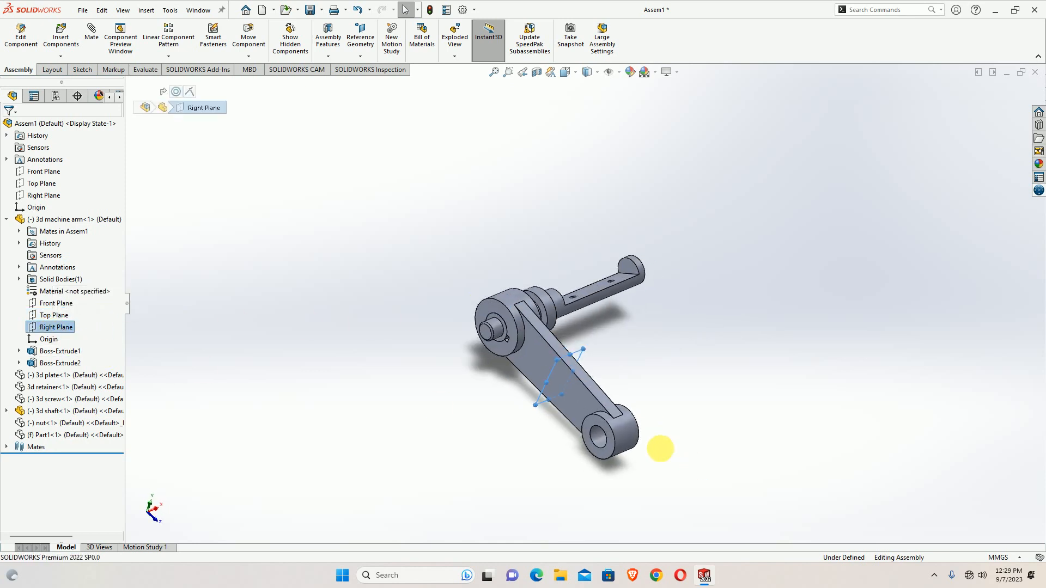
pyautogui.click(31, 306)
pyautogui.moveTo(349, 354); pyautogui.dragTo(418, 407, button='middle')
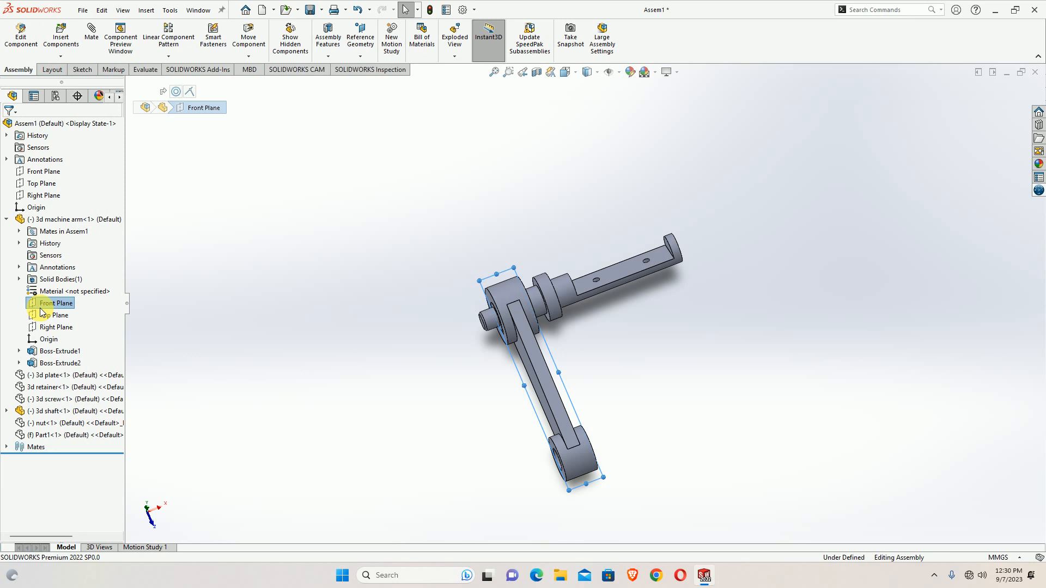
pyautogui.click(384, 367)
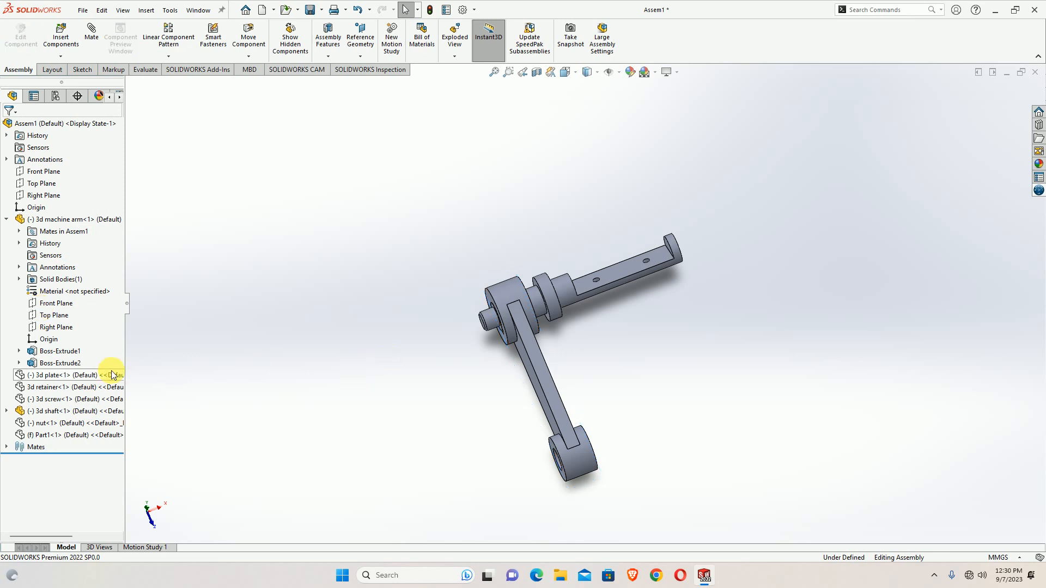
# Step: Examine the shaft's Top, Front and Right planes to find the one matching its flat face
pyautogui.click(6, 411)
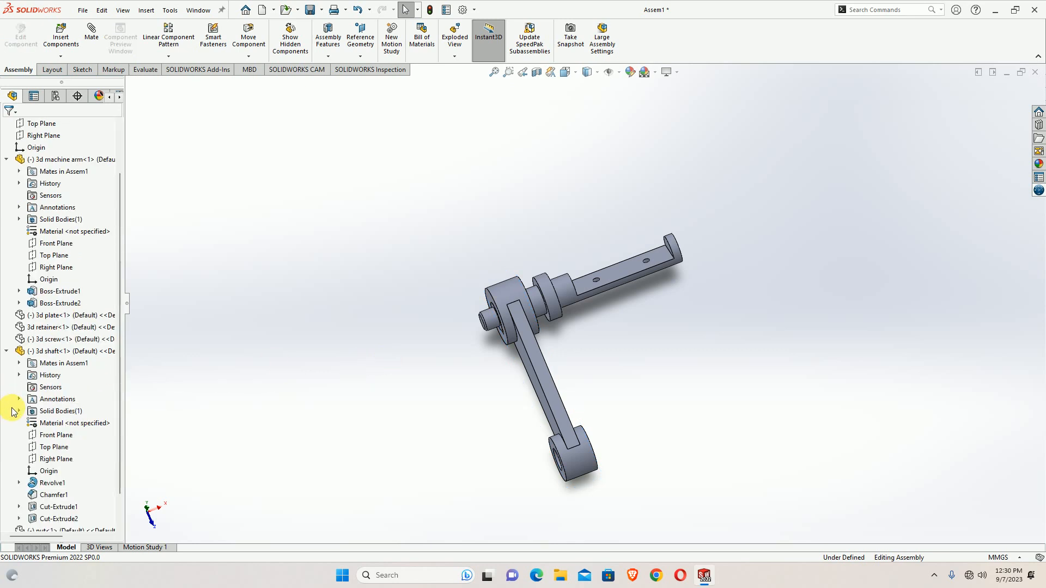
pyautogui.click(50, 446)
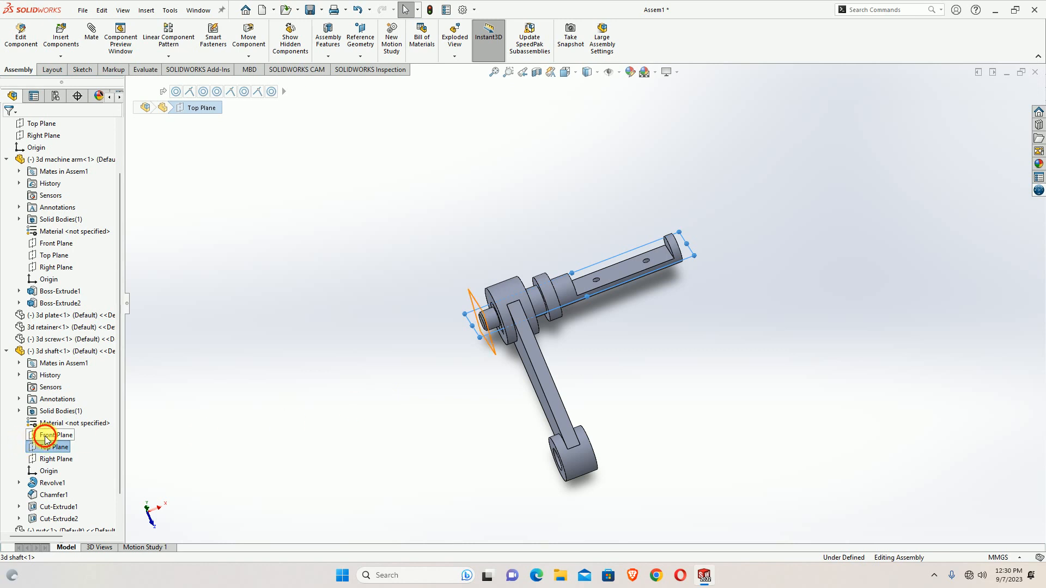
pyautogui.click(45, 435)
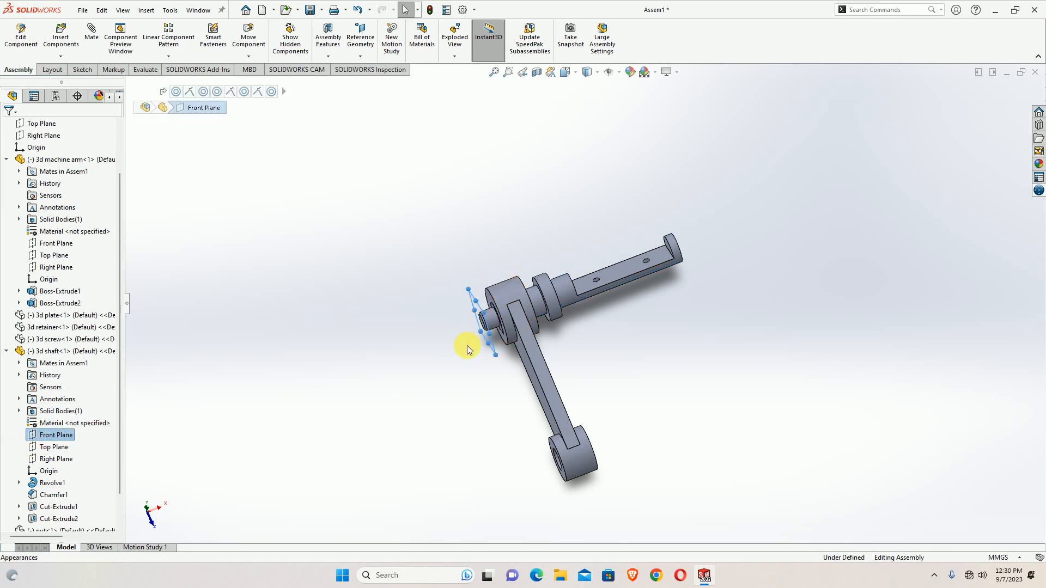
pyautogui.click(51, 458)
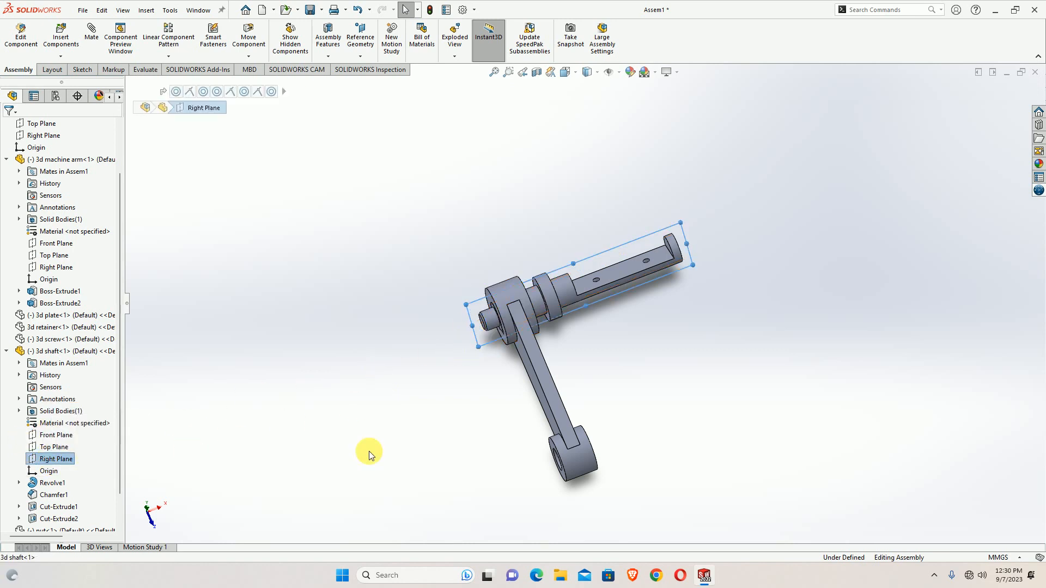
pyautogui.moveTo(466, 396); pyautogui.dragTo(500, 377, button='middle')
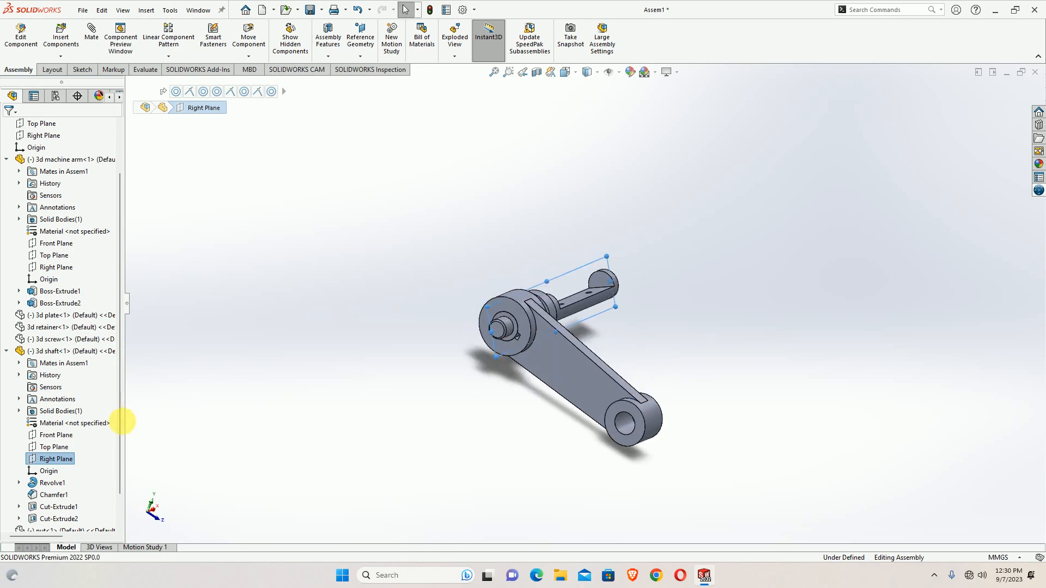
pyautogui.click(53, 447)
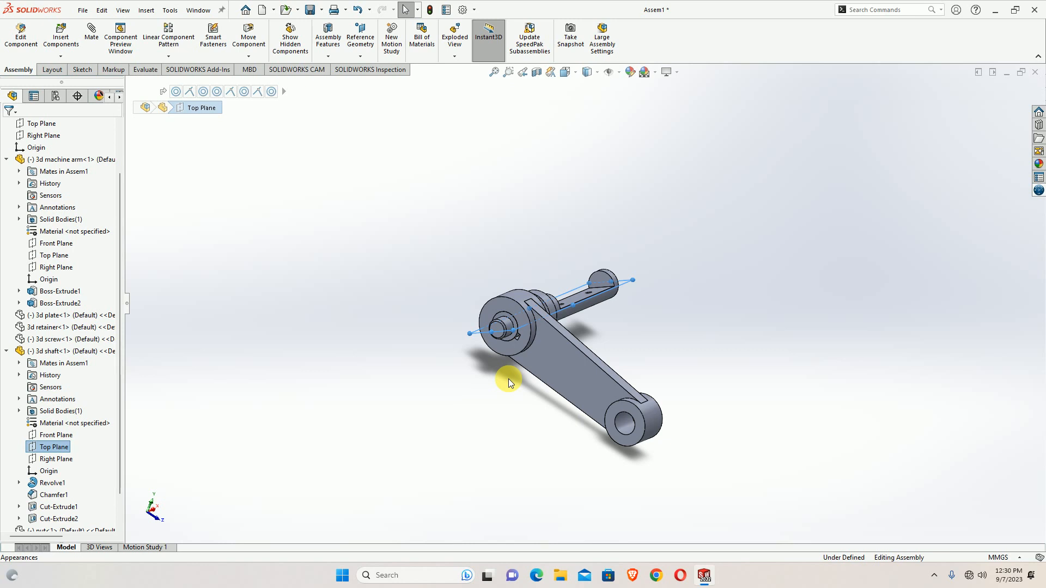
pyautogui.click(319, 265)
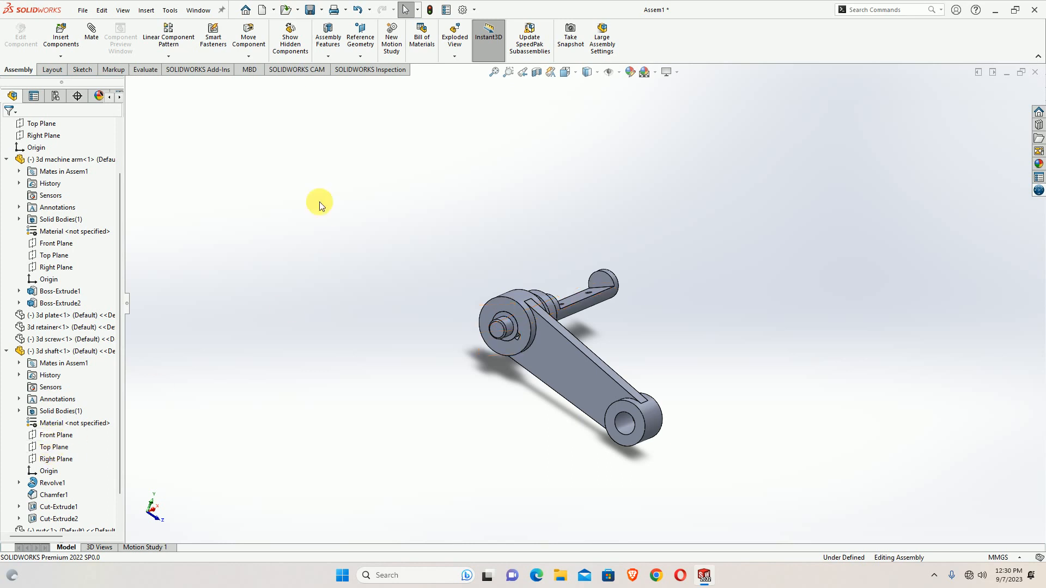
# Step: Add a coincident mate between the arm's Front Plane and the shaft's Top Plane, and finish mating
pyautogui.click(92, 31)
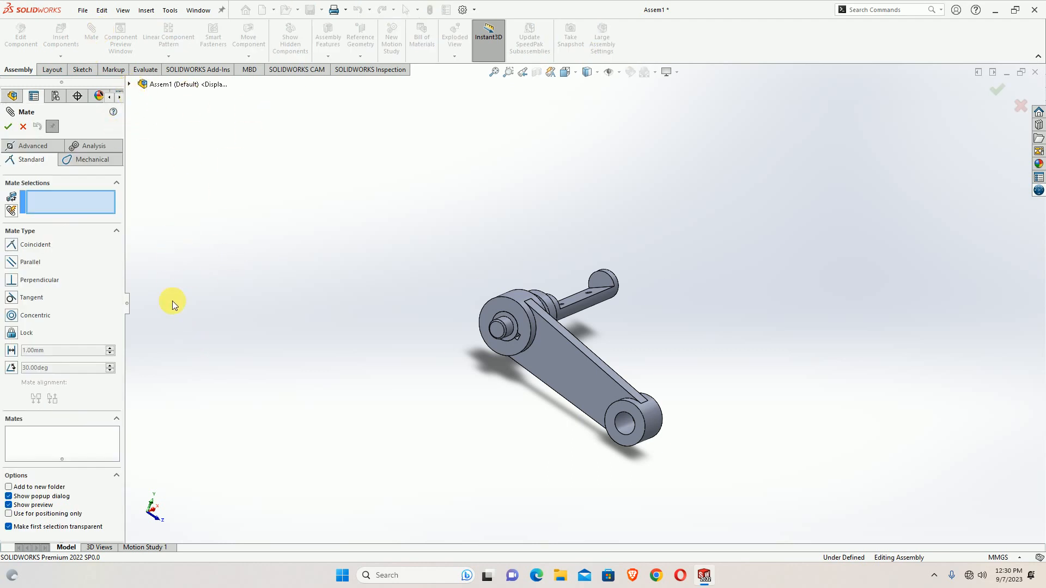
pyautogui.click(129, 84)
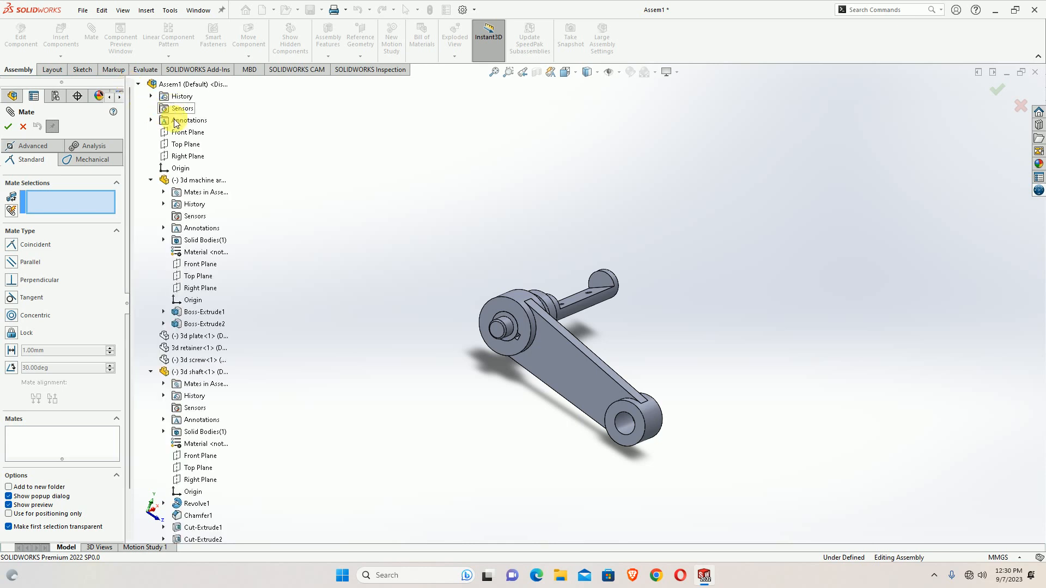
pyautogui.click(152, 180)
pyautogui.click(144, 180)
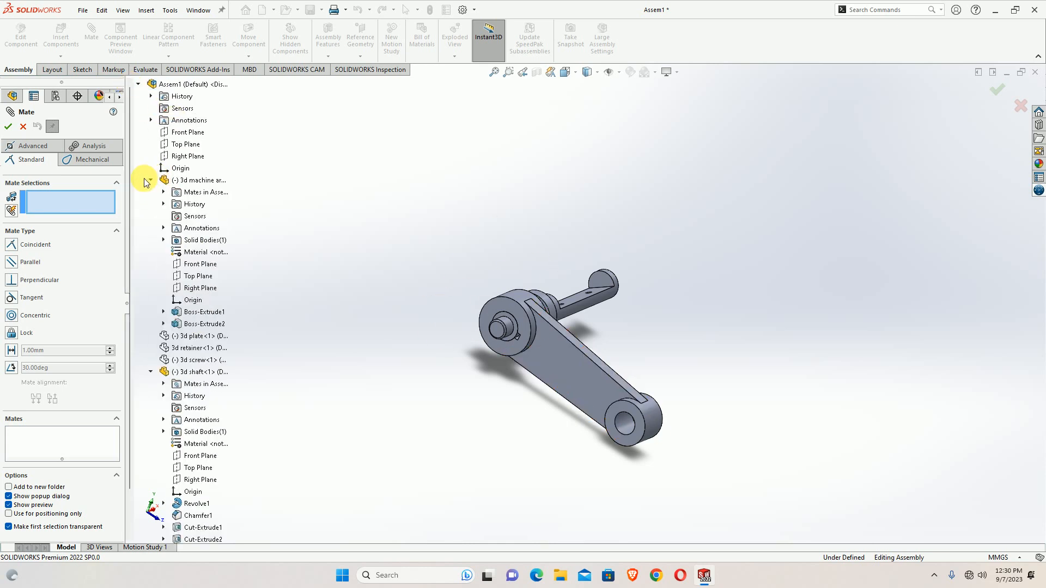
pyautogui.click(196, 268)
pyautogui.scroll(-2, 234, 294)
pyautogui.scroll(2, 274, 319)
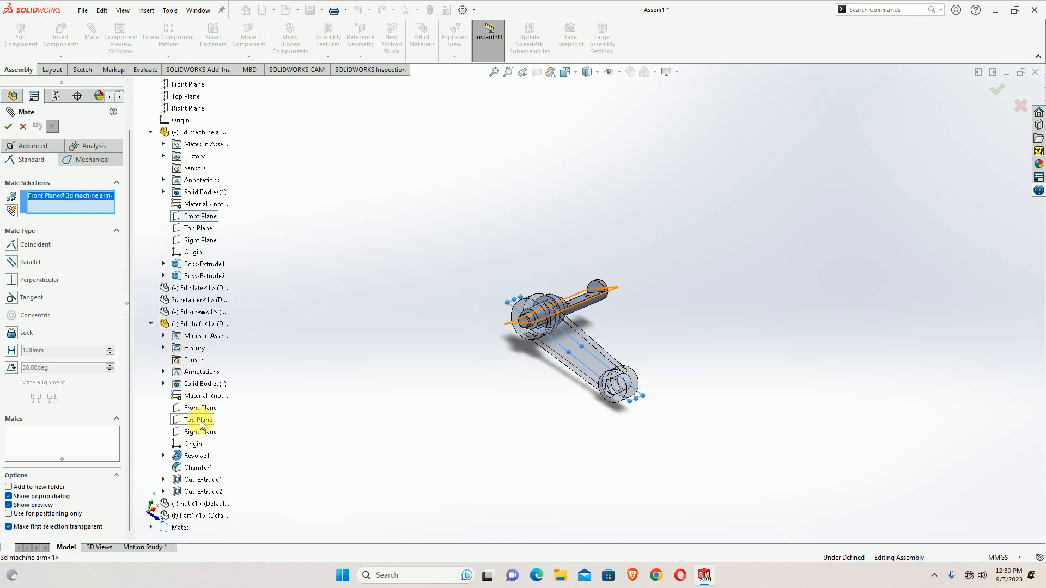
pyautogui.click(202, 423)
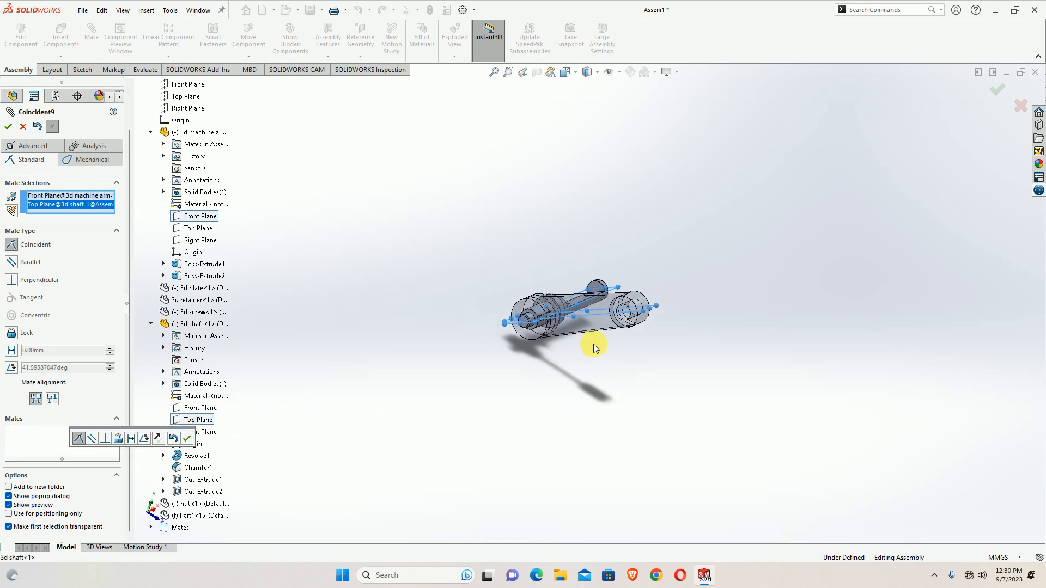
pyautogui.click(998, 90)
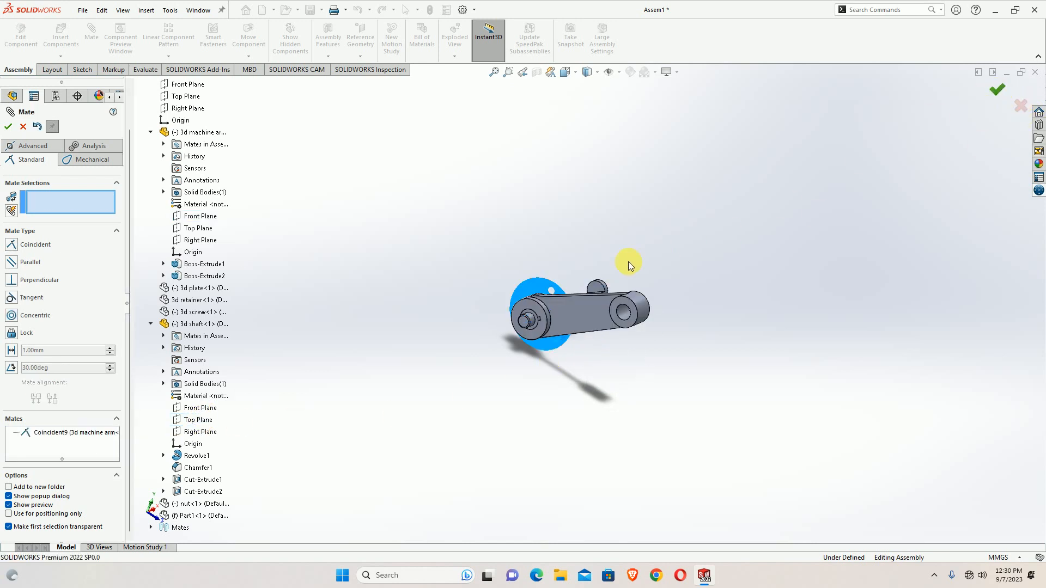
pyautogui.click(7, 128)
pyautogui.moveTo(598, 273); pyautogui.dragTo(617, 323, button='middle')
pyautogui.scroll(-3, 594, 297)
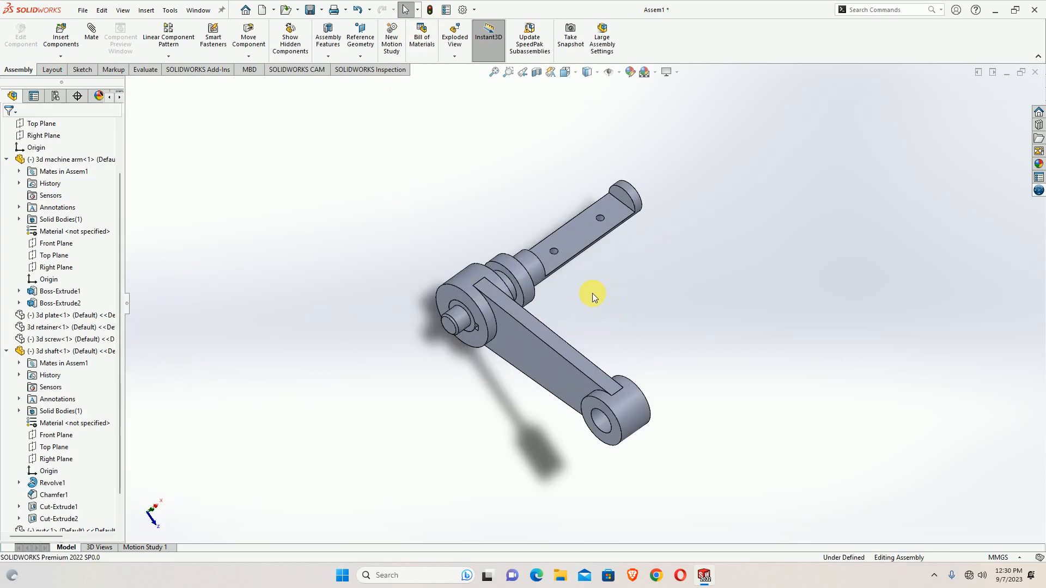
# Step: Swing the arm slightly to test that the shaft turns with it
pyautogui.click(554, 367)
pyautogui.moveTo(555, 367); pyautogui.dragTo(577, 396)
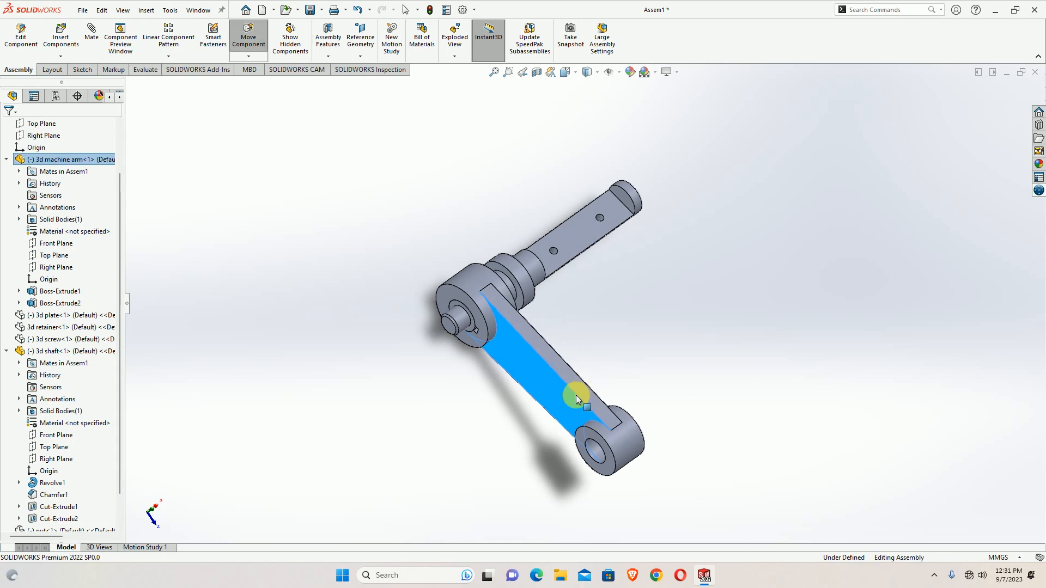
pyautogui.click(640, 329)
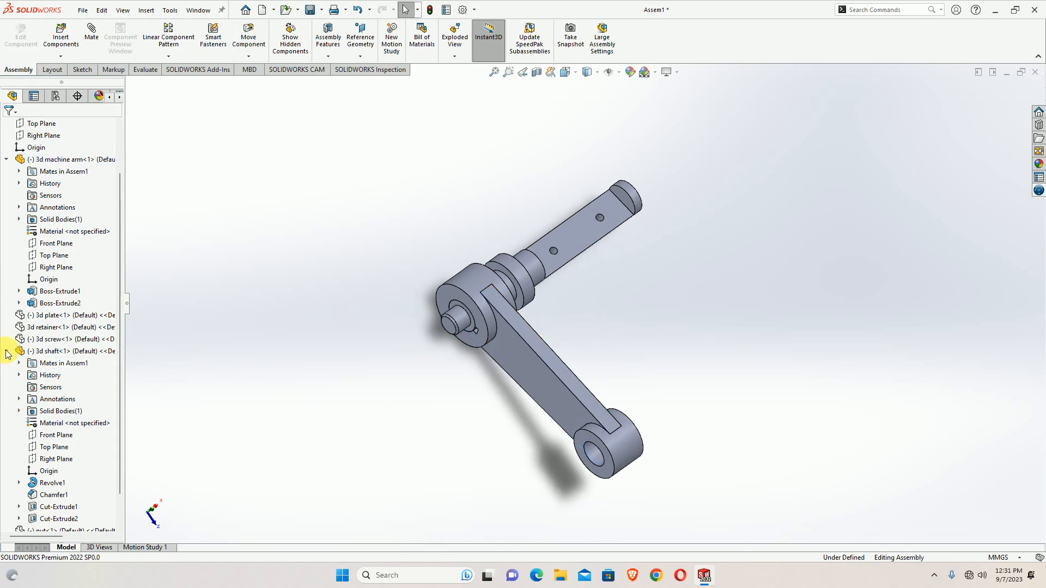
# Step: Collapse the shaft and arm entries and show the hidden plate, retainer and screw again
pyautogui.click(6, 352)
pyautogui.click(7, 219)
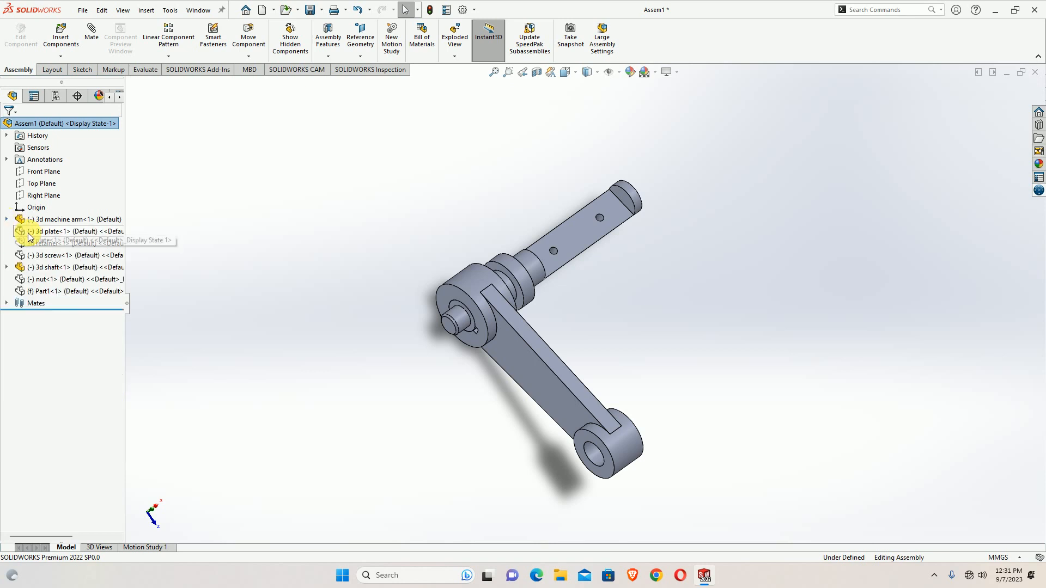
pyautogui.click(24, 231)
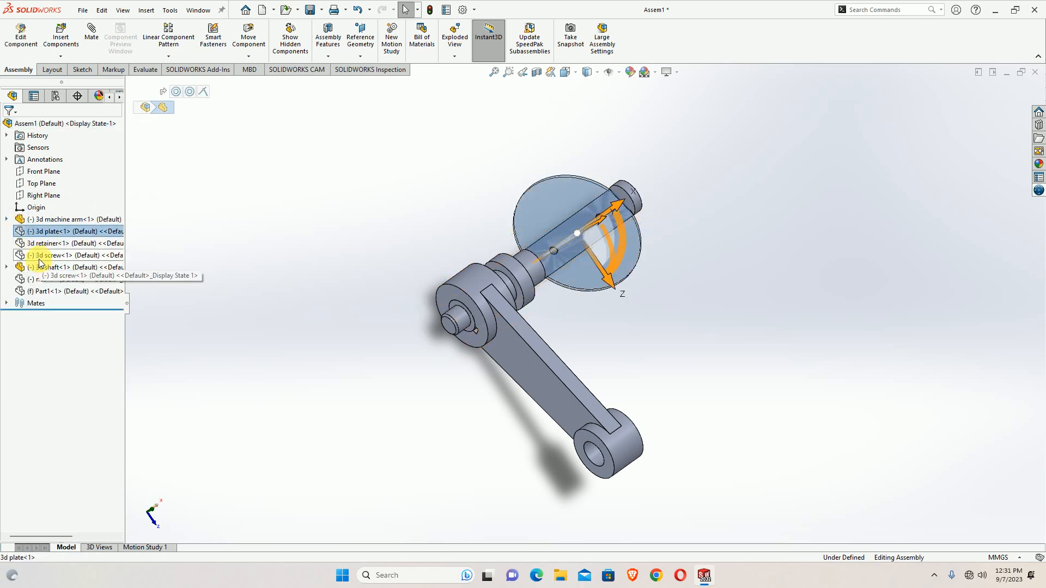
pyautogui.keyDown('shift'); pyautogui.click(39, 259); pyautogui.keyUp('shift')
pyautogui.rightClick(39, 261)
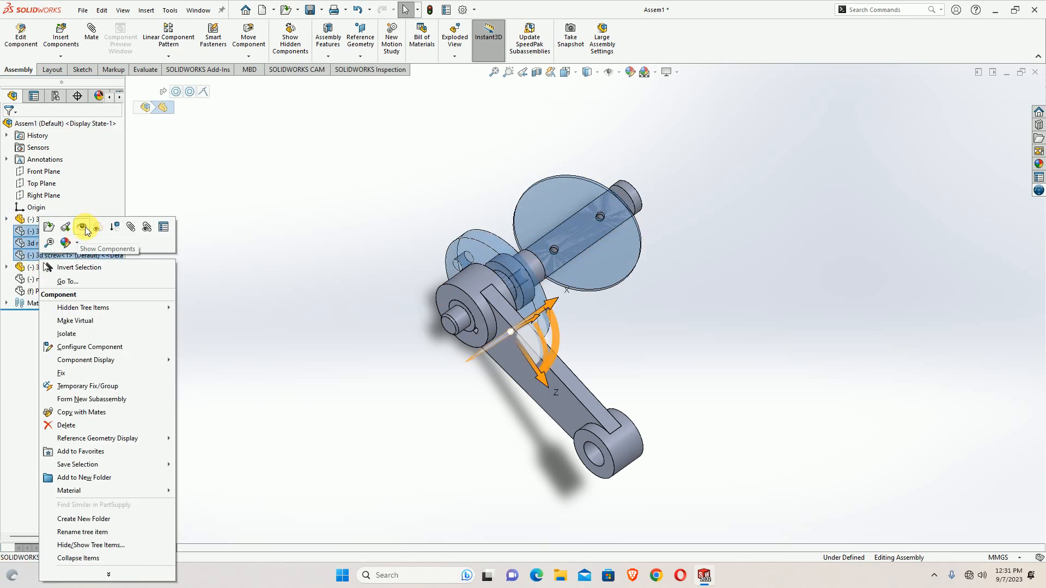
pyautogui.click(82, 227)
pyautogui.click(283, 327)
# Step: Show the hidden nut and the Part1 housing again
pyautogui.click(51, 279)
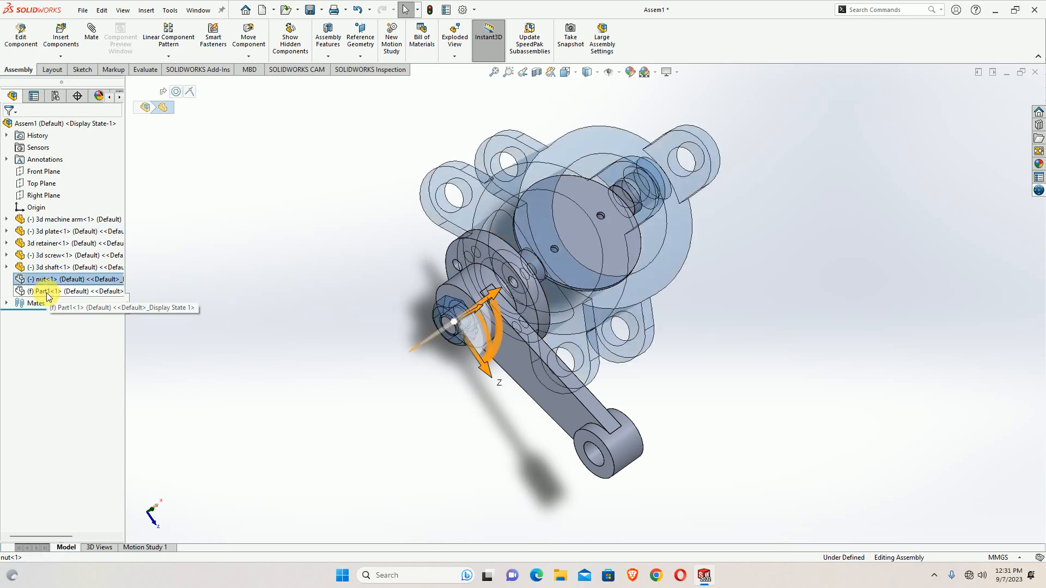
pyautogui.keyDown('shift'); pyautogui.click(47, 293); pyautogui.keyUp('shift')
pyautogui.rightClick(46, 293)
pyautogui.click(89, 235)
pyautogui.click(339, 324)
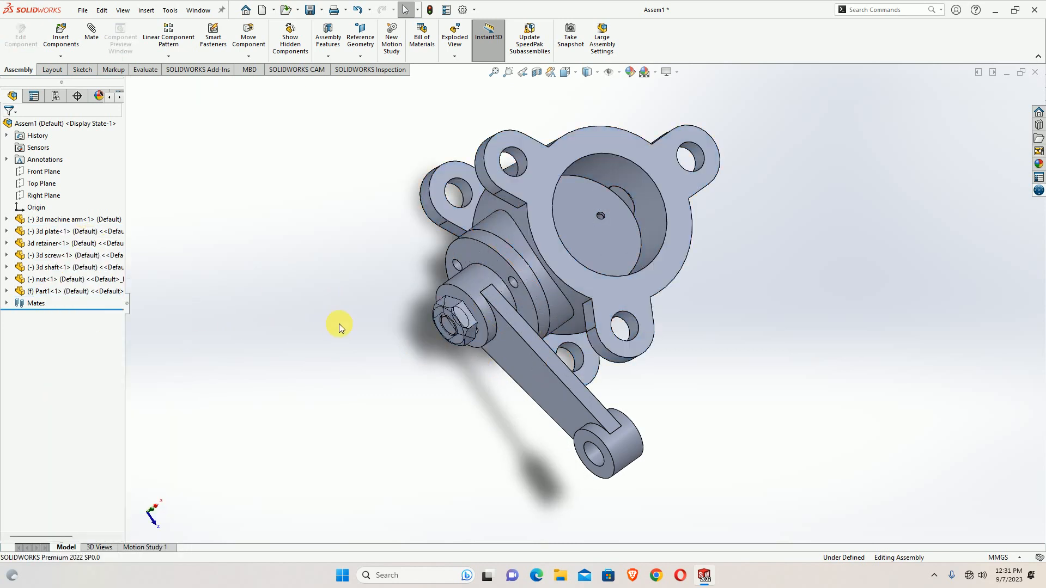
# Step: Swing the arm clear of the screw and inspect the screw head in the retainer's hole
pyautogui.moveTo(371, 303); pyautogui.dragTo(492, 416, button='middle')
pyautogui.moveTo(556, 380); pyautogui.dragTo(469, 393)
pyautogui.scroll(-10, 468, 393)
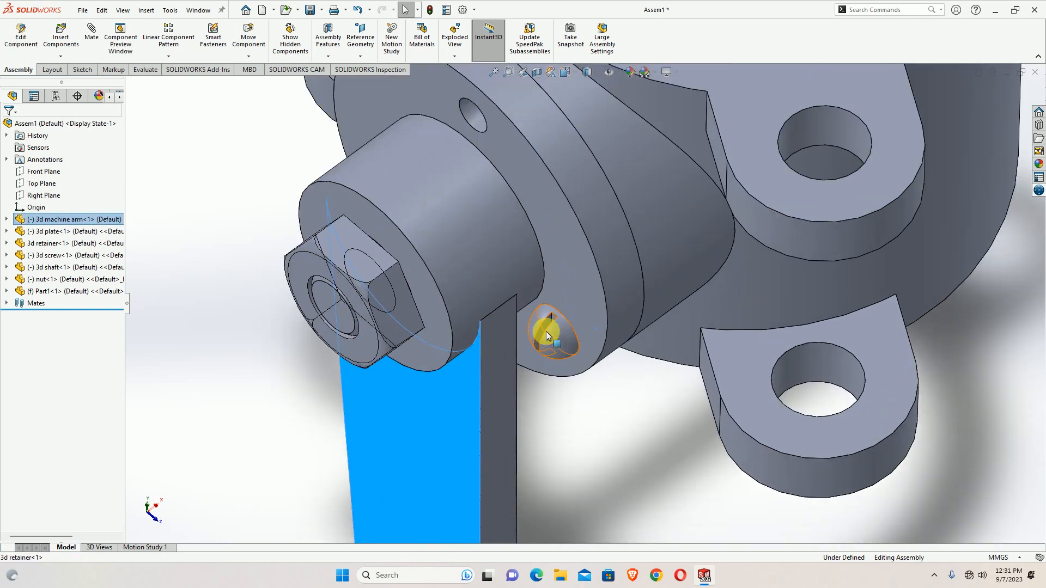
pyautogui.scroll(5, 563, 338)
pyautogui.scroll(-5, 581, 308)
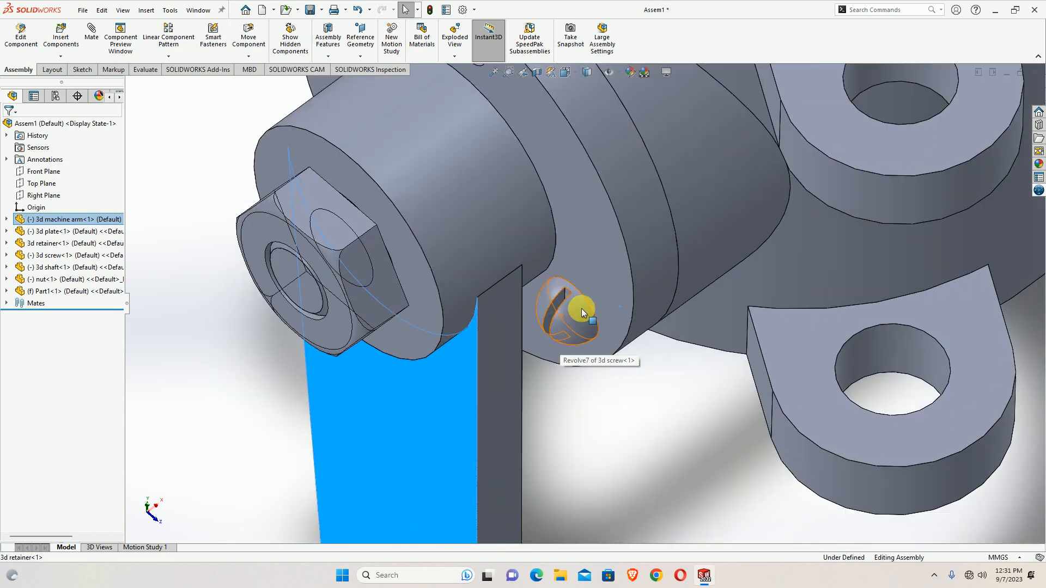
pyautogui.scroll(5, 574, 311)
pyautogui.moveTo(484, 228); pyautogui.dragTo(523, 229, button='middle')
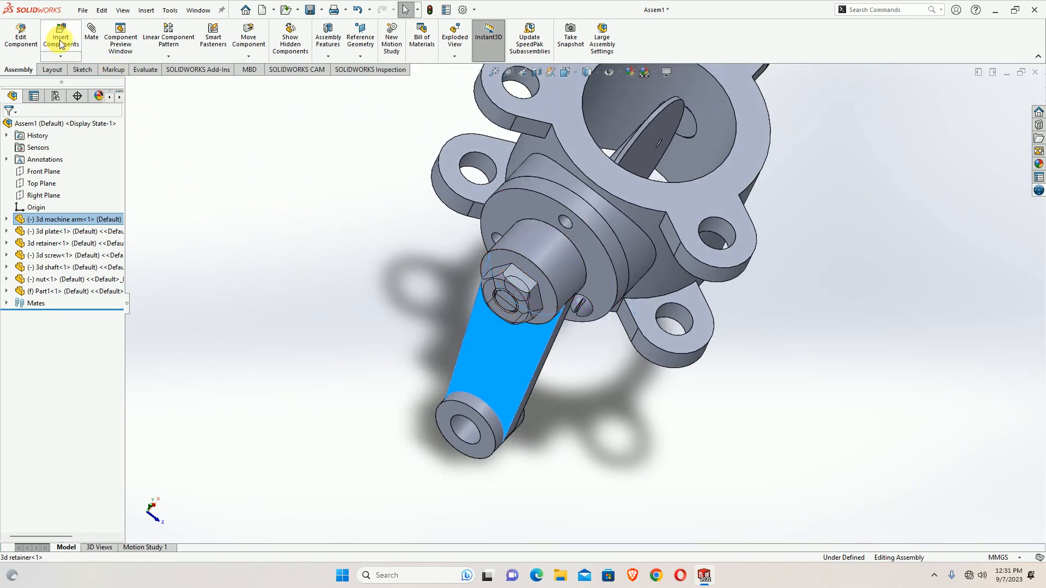
# Step: Start a circular component pattern and set the outer circular edge of the retainer's front face as its axis
pyautogui.click(168, 57)
pyautogui.click(189, 83)
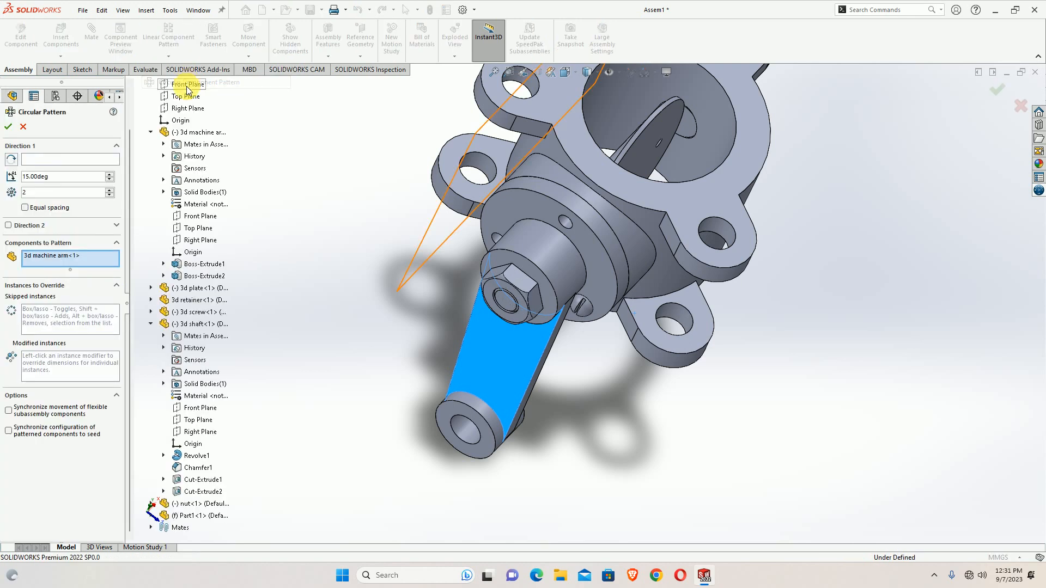
pyautogui.click(48, 158)
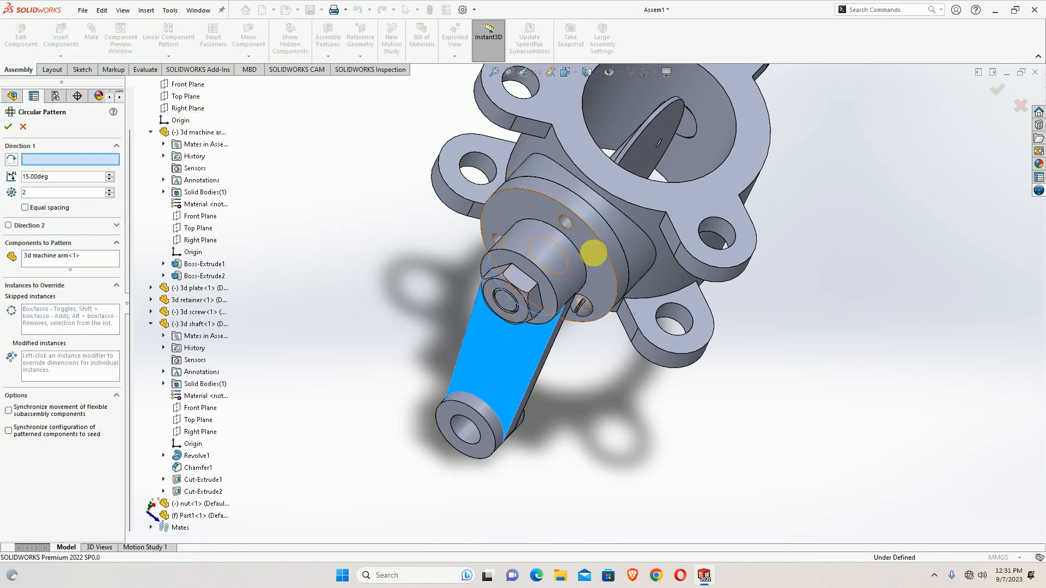
pyautogui.click(605, 244)
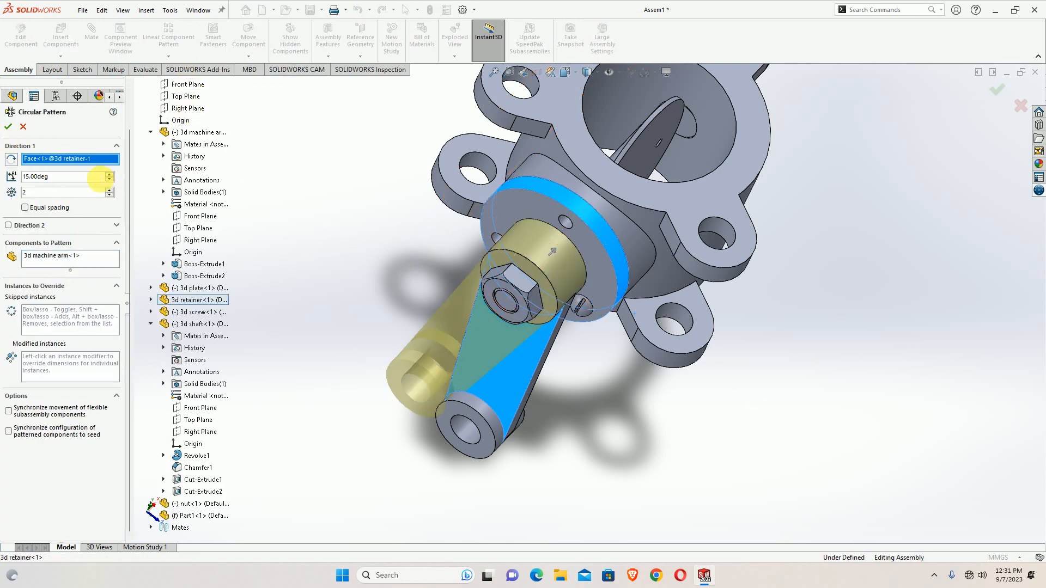
pyautogui.rightClick(75, 163)
pyautogui.click(107, 182)
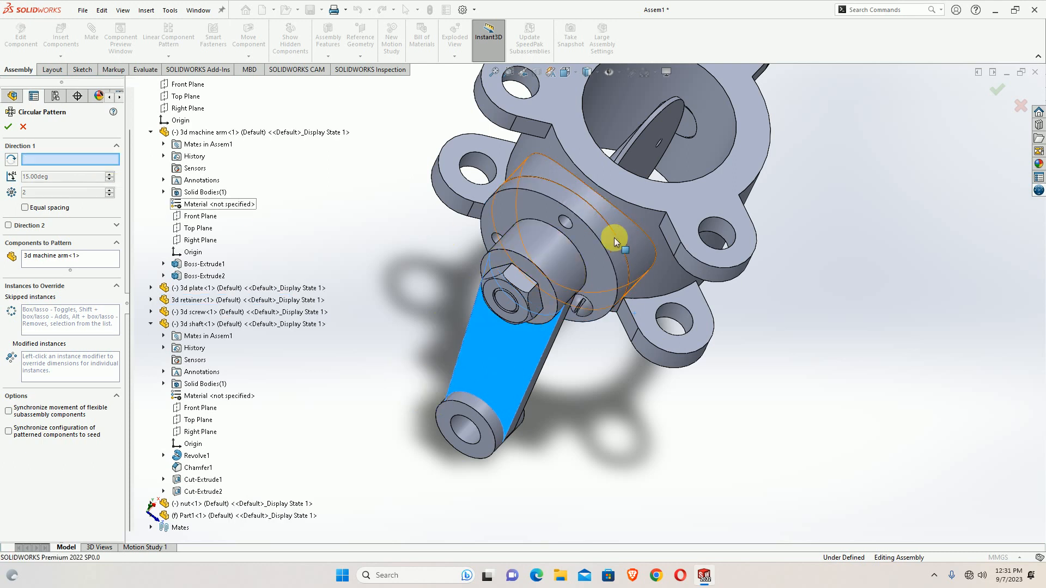
pyautogui.click(600, 247)
# Step: Replace the arm with the screw as the patterned component and create 3 equally spaced instances over 360 degrees
pyautogui.click(55, 256)
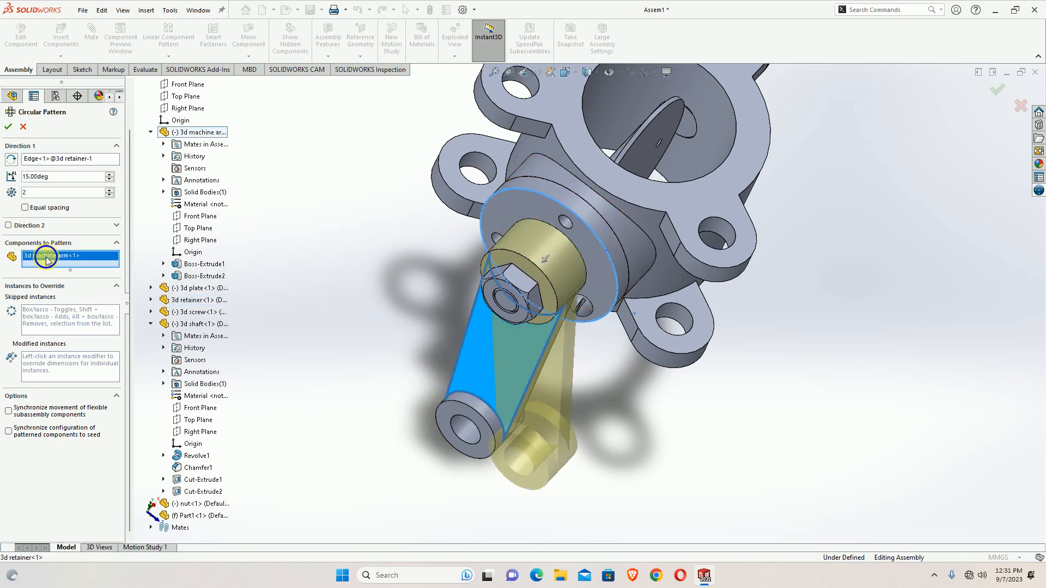
pyautogui.rightClick(54, 256)
pyautogui.click(72, 266)
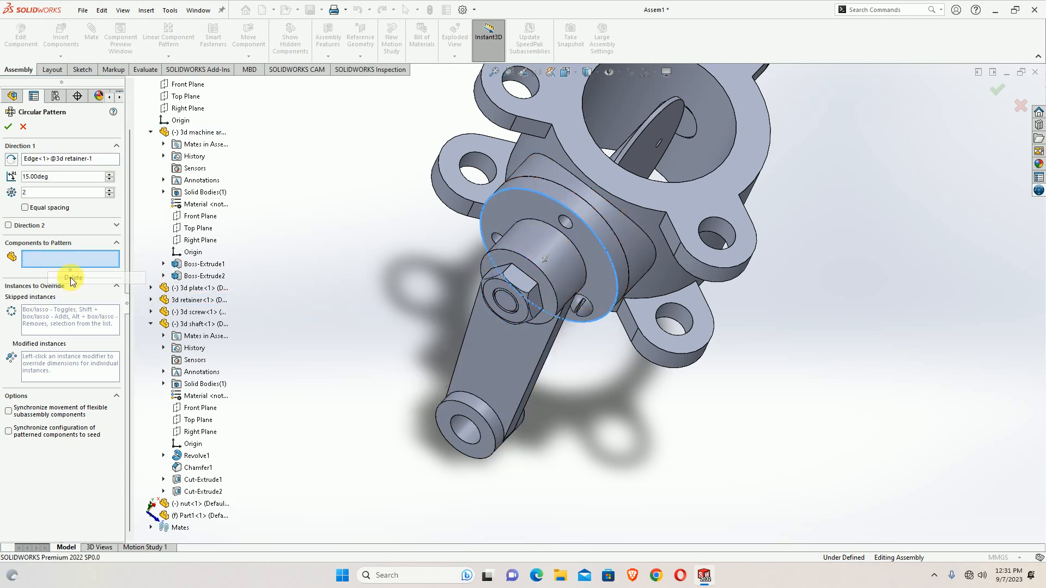
pyautogui.click(588, 312)
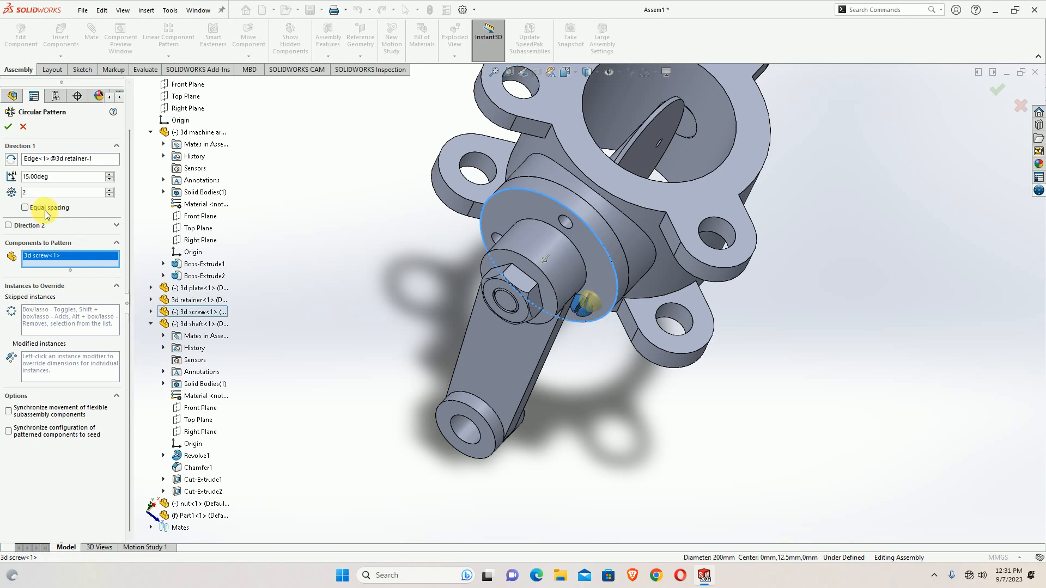
pyautogui.click(66, 207)
pyautogui.click(110, 190)
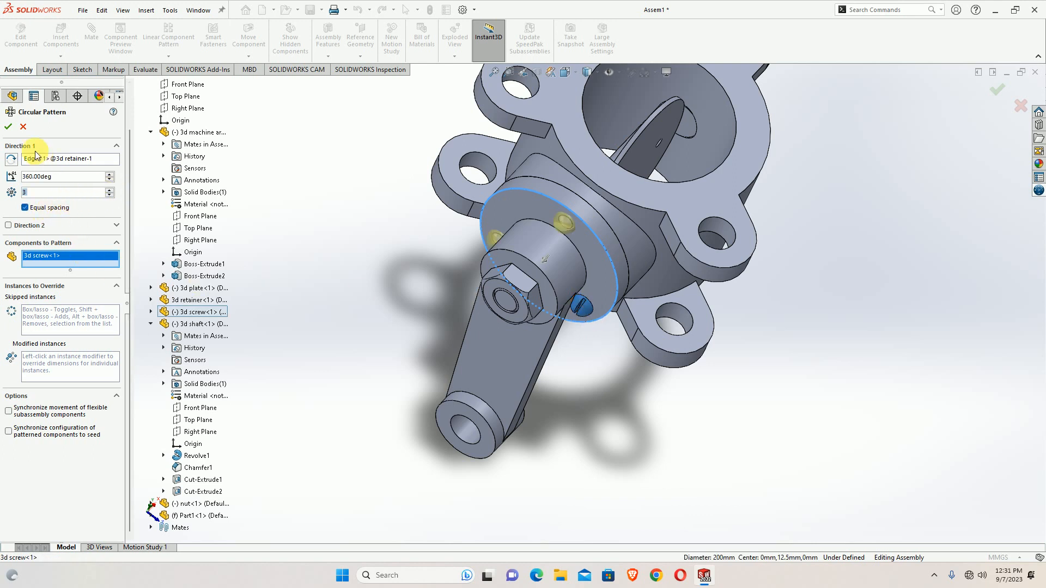
pyautogui.click(8, 127)
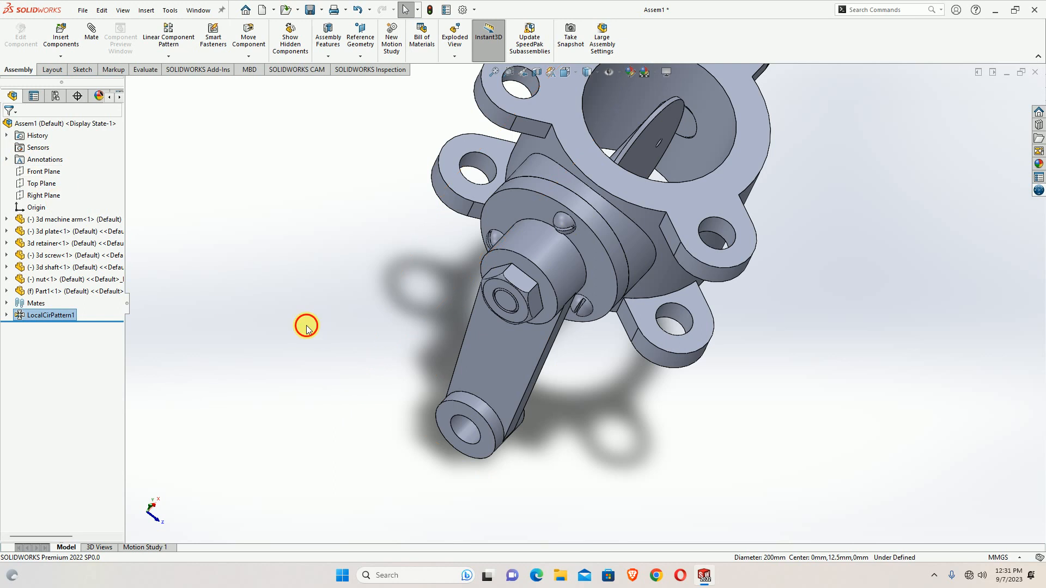
# Step: Inspect the patterned screws and swing the arm outward to see the plate turn inside the housing bore
pyautogui.moveTo(303, 325); pyautogui.dragTo(593, 273, button='middle')
pyautogui.scroll(3, 353, 218)
pyautogui.scroll(-3, 547, 327)
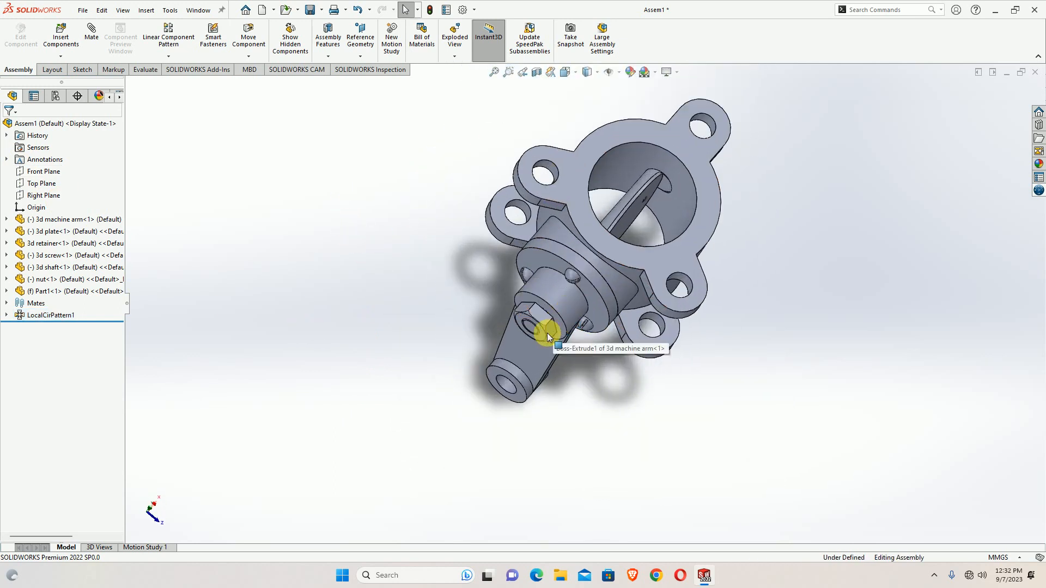
pyautogui.moveTo(547, 332); pyautogui.dragTo(634, 376)
pyautogui.moveTo(625, 235)
pyautogui.mouseDown(button='middle')
pyautogui.moveTo(600, 252)
pyautogui.moveTo(588, 246)
pyautogui.moveTo(605, 295)
pyautogui.moveTo(618, 230)
pyautogui.mouseUp(button='middle')
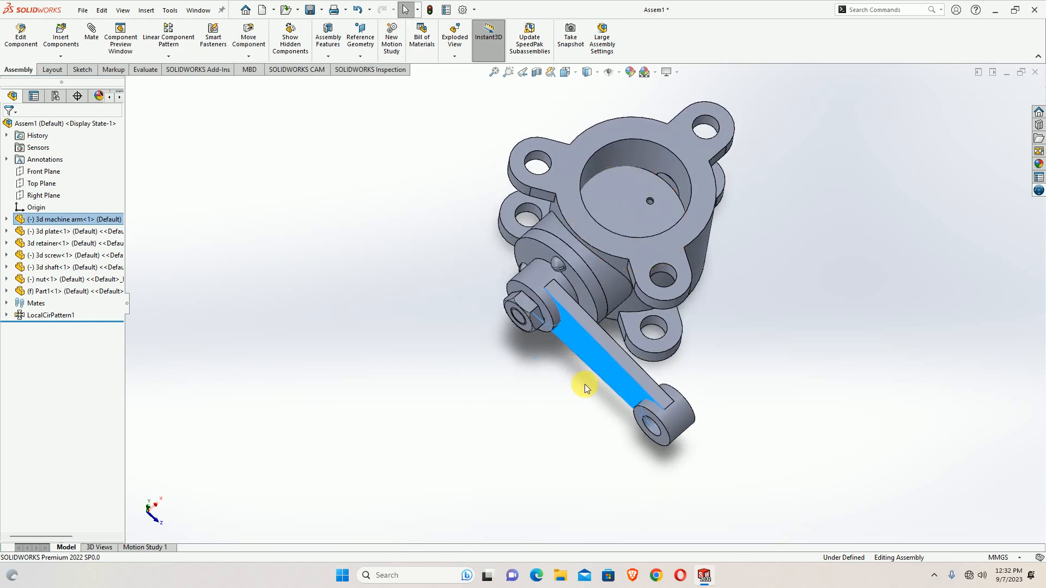
pyautogui.moveTo(594, 359)
pyautogui.mouseDown()
pyautogui.moveTo(603, 346)
pyautogui.moveTo(584, 308)
pyautogui.moveTo(609, 370)
pyautogui.moveTo(587, 383)
pyautogui.moveTo(609, 349)
pyautogui.mouseUp()
# Step: Examine the plate's fit against the housing bore while turning the arm slightly further, and view the assembly from several sides
pyautogui.scroll(-2, 596, 209)
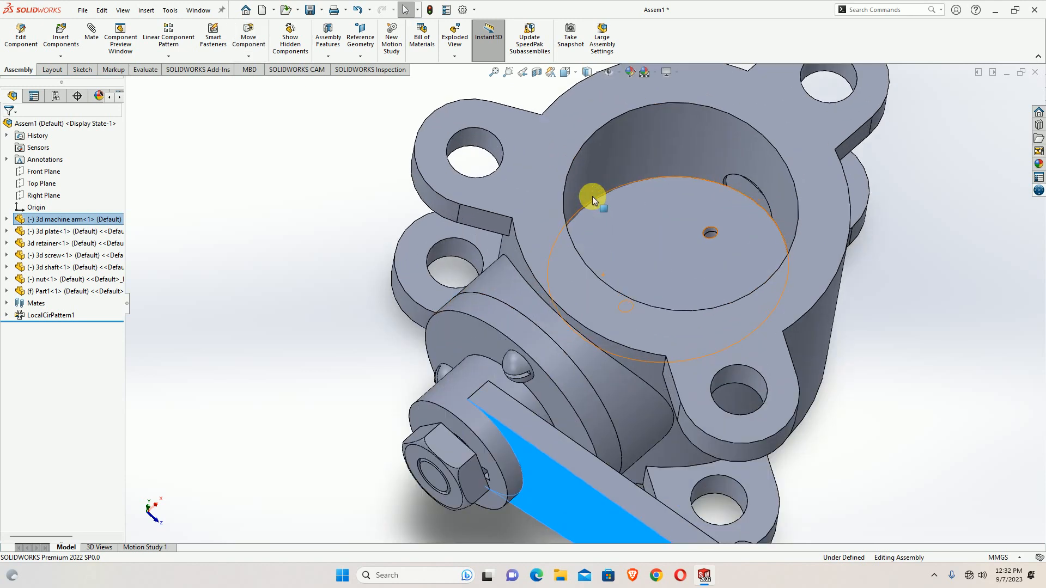
pyautogui.scroll(2, 586, 222)
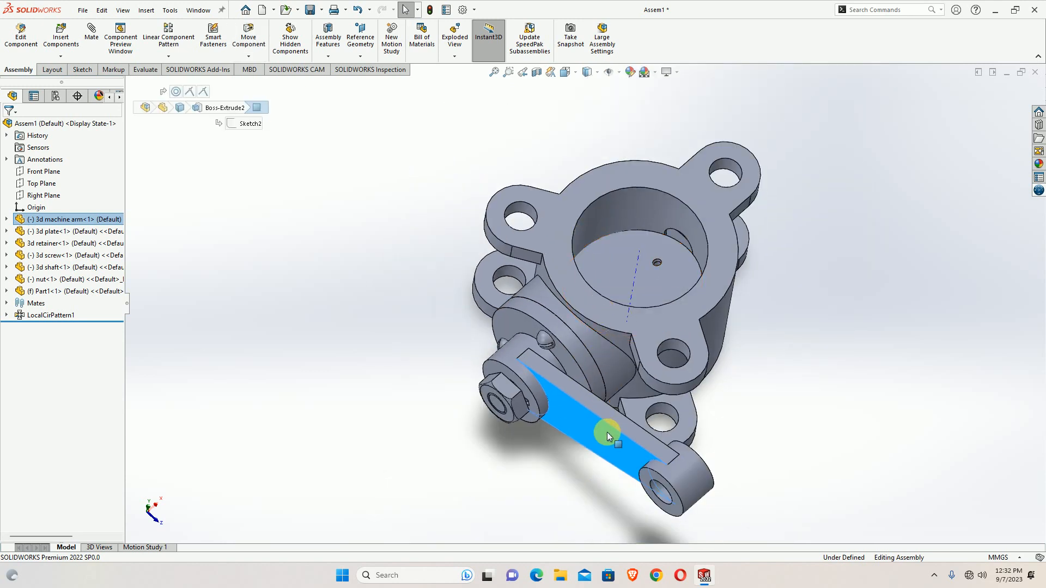
pyautogui.moveTo(607, 433)
pyautogui.mouseDown()
pyautogui.moveTo(567, 455)
pyautogui.moveTo(555, 450)
pyautogui.moveTo(603, 452)
pyautogui.mouseUp()
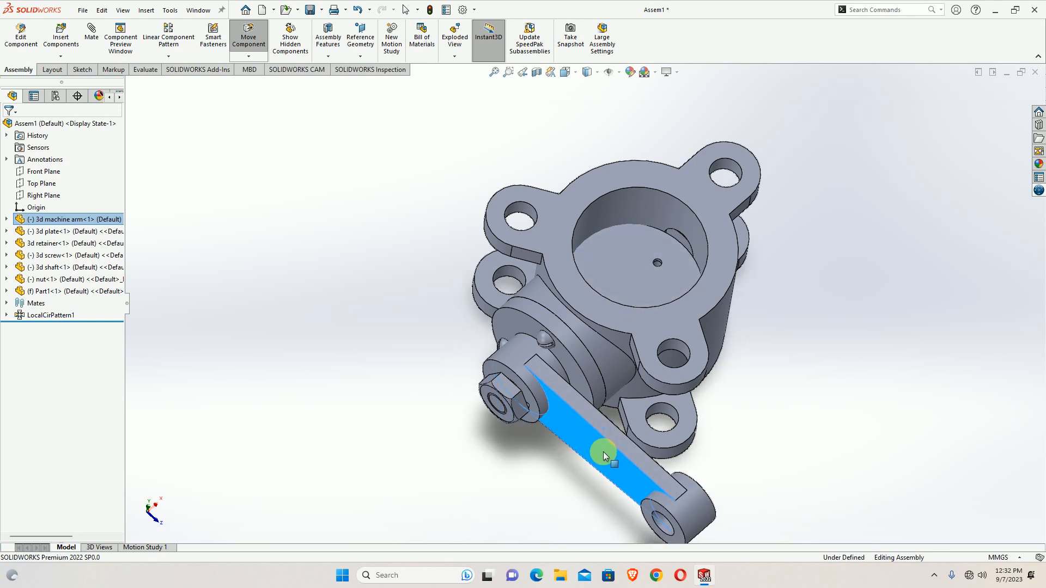
pyautogui.press('Escape')
pyautogui.moveTo(633, 320); pyautogui.dragTo(629, 247, button='middle')
pyautogui.scroll(4, 630, 248)
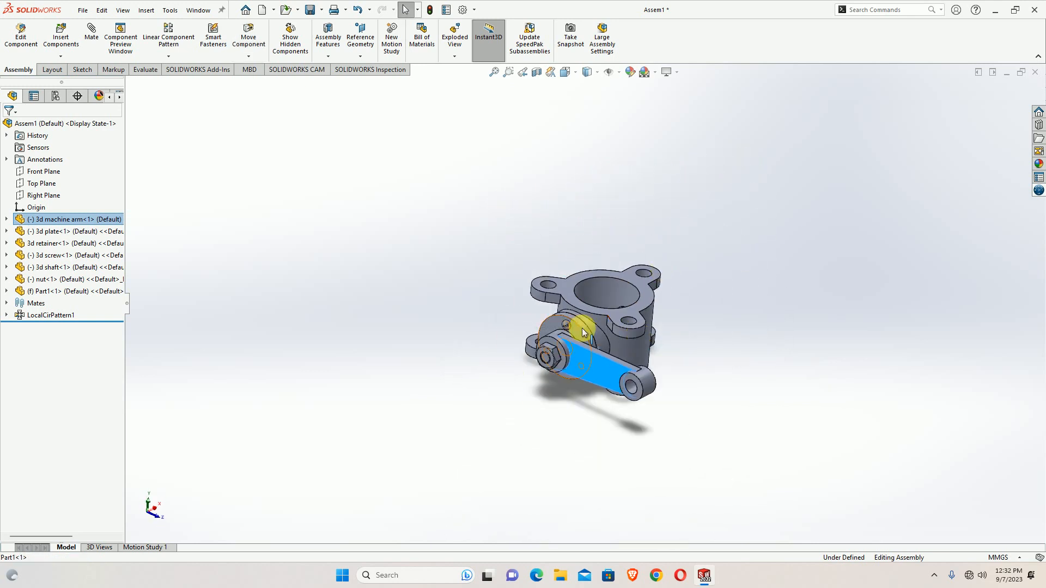
pyautogui.click(787, 340)
pyautogui.moveTo(572, 362); pyautogui.dragTo(572, 392, button='middle')
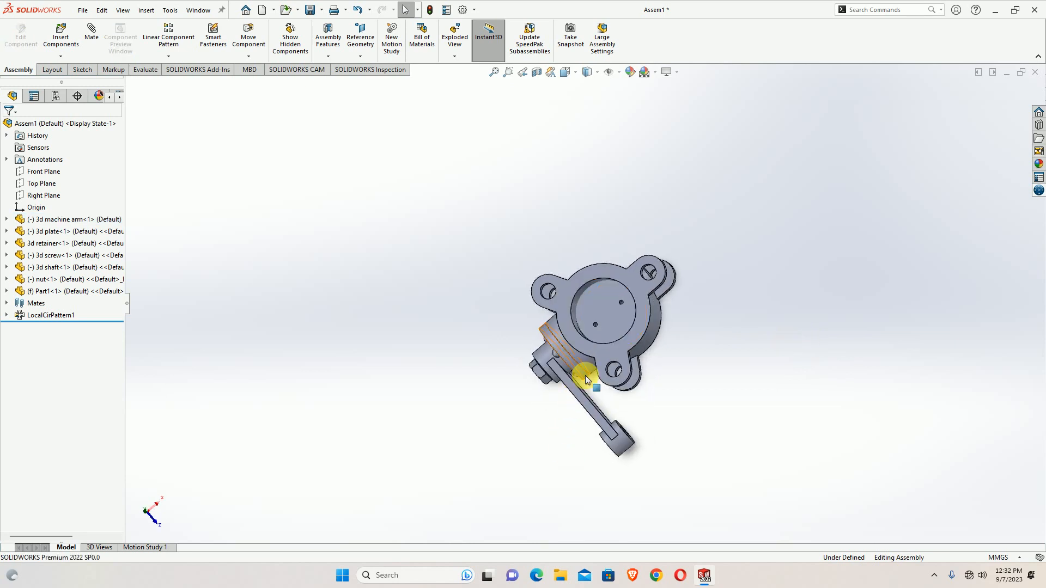
# Step: Run Interference Detection on the whole assembly, examine the listed interferences in the model, and close the check
pyautogui.click(141, 68)
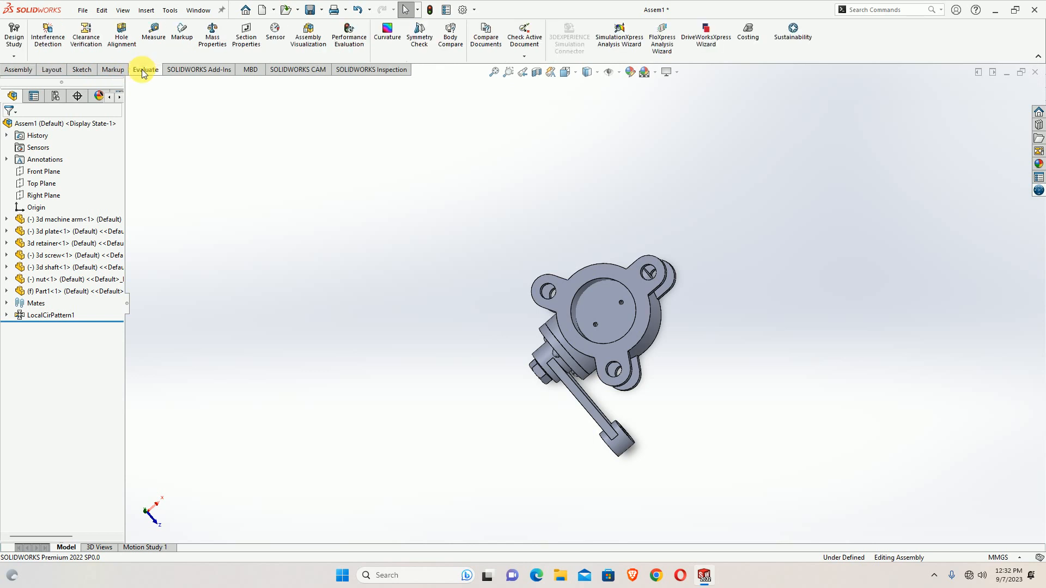
pyautogui.click(48, 40)
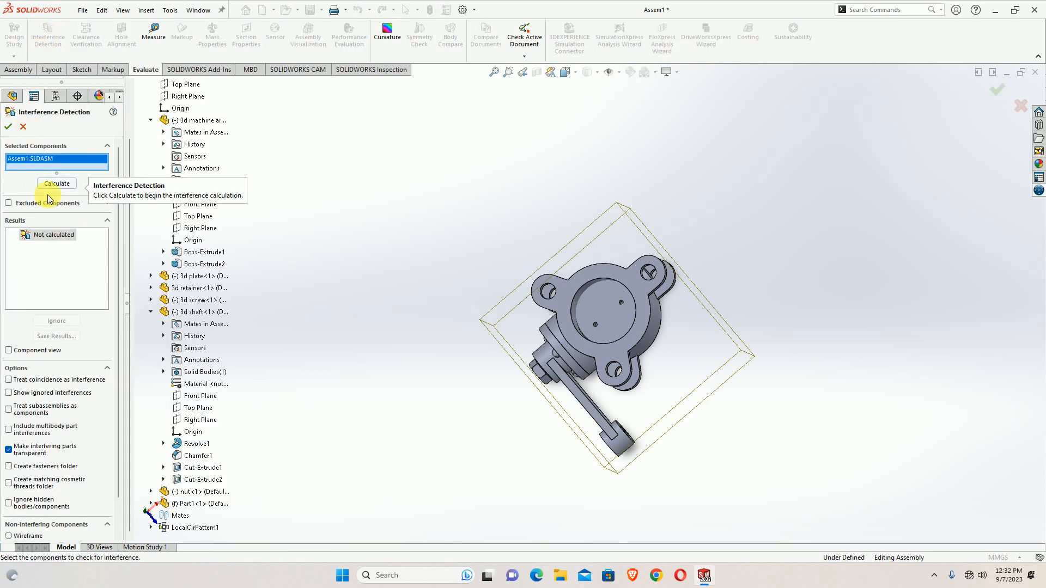
pyautogui.click(60, 184)
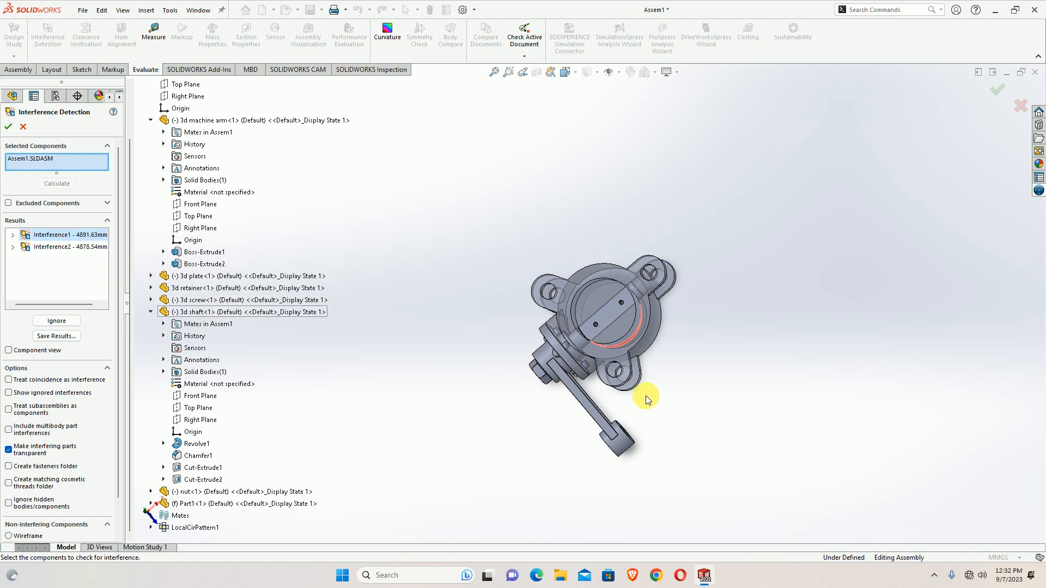
pyautogui.moveTo(645, 392); pyautogui.dragTo(665, 322, button='middle')
pyautogui.click(48, 248)
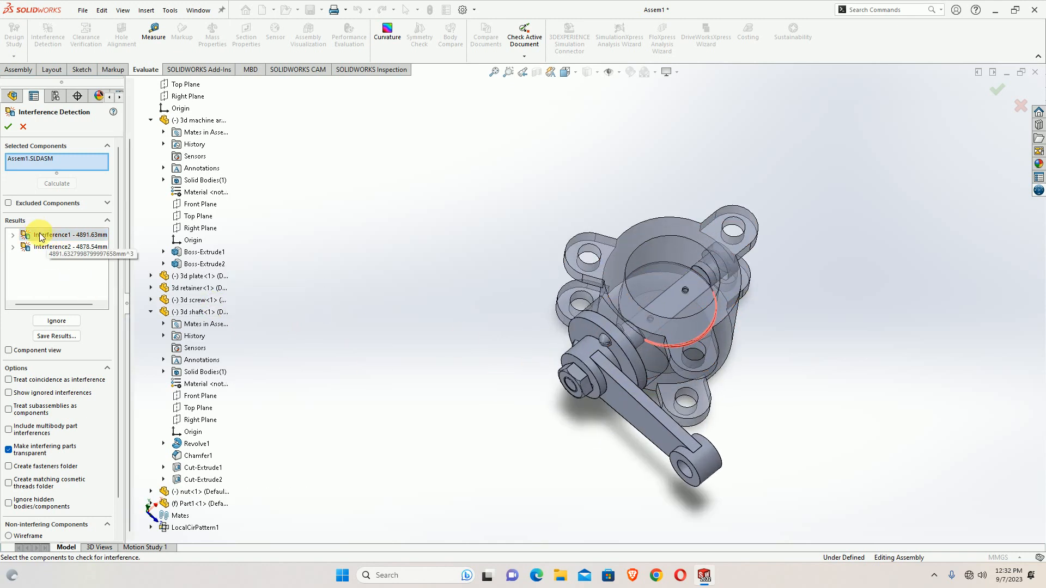
pyautogui.click(47, 237)
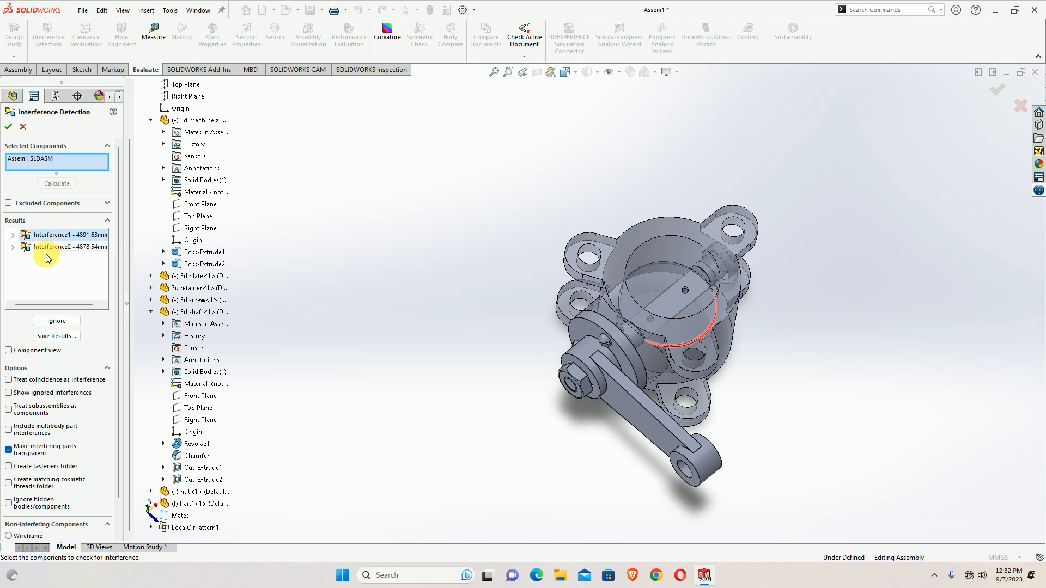
pyautogui.click(8, 126)
# Step: Swing the arm so the plate opens, and run Interference Detection with only the machine arm selected
pyautogui.moveTo(642, 411); pyautogui.dragTo(570, 424)
pyautogui.click(48, 34)
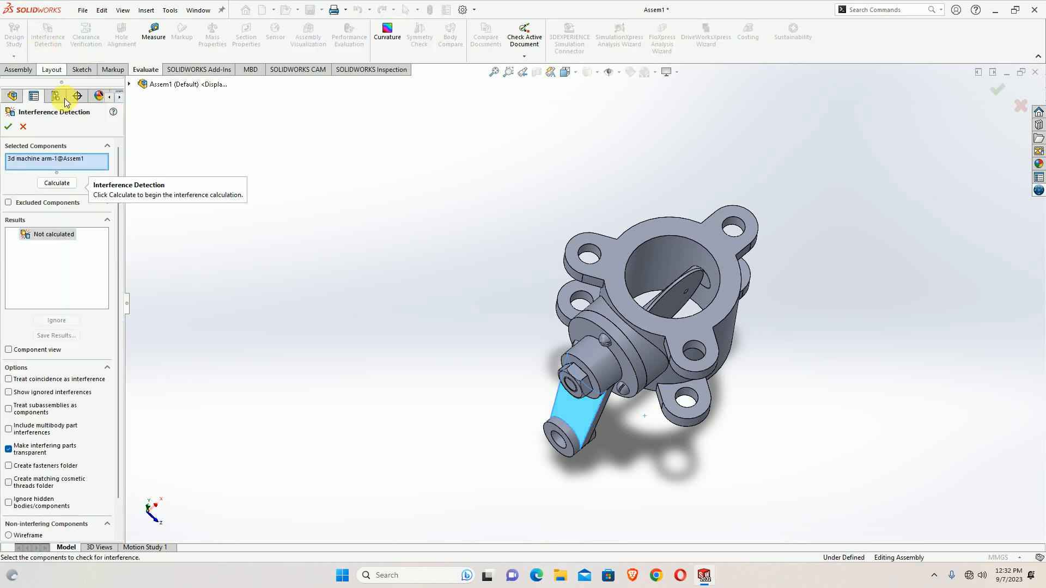
pyautogui.click(56, 183)
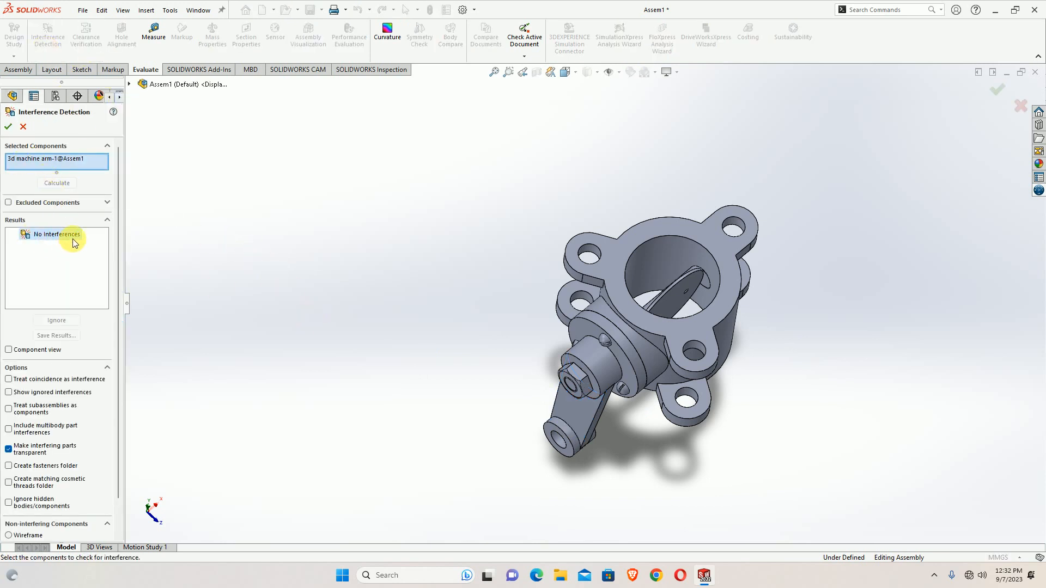
pyautogui.click(10, 123)
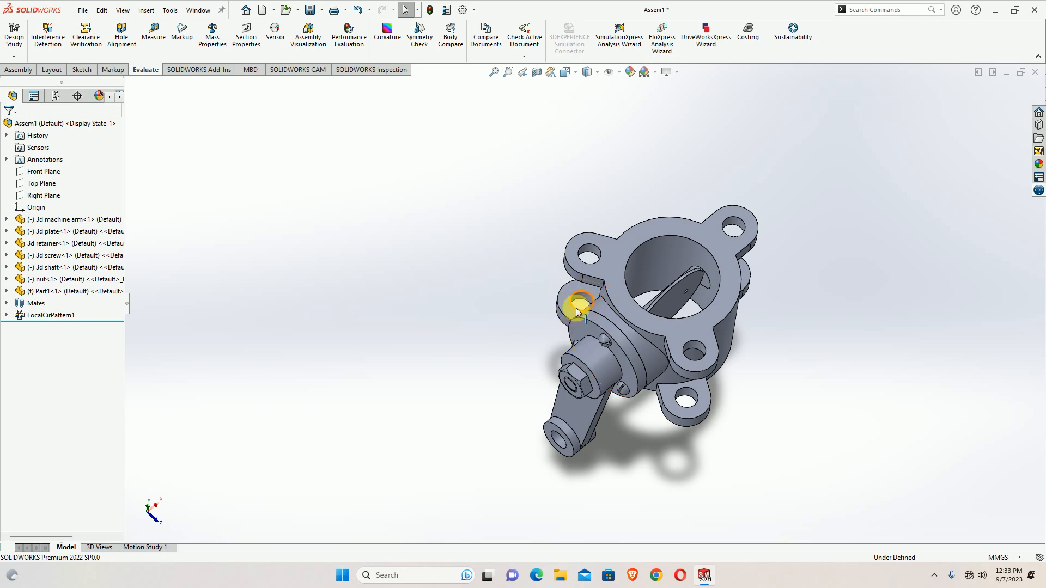
# Step: Swing the arm toward the plate's closed position and adjust it in small moves to check the plate against the bore
pyautogui.moveTo(534, 411); pyautogui.dragTo(642, 480)
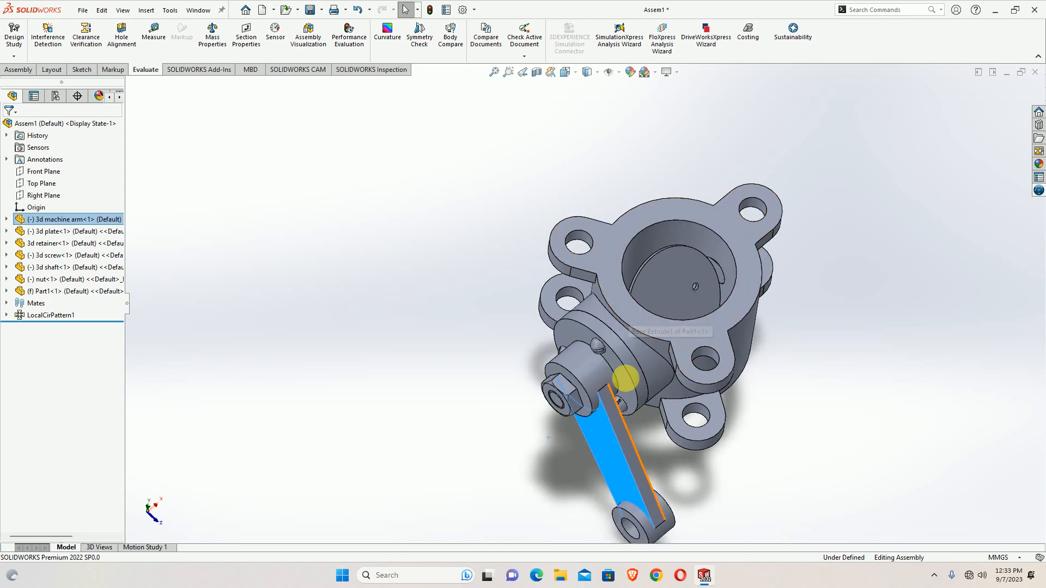
pyautogui.scroll(-3, 614, 422)
pyautogui.scroll(-1, 614, 419)
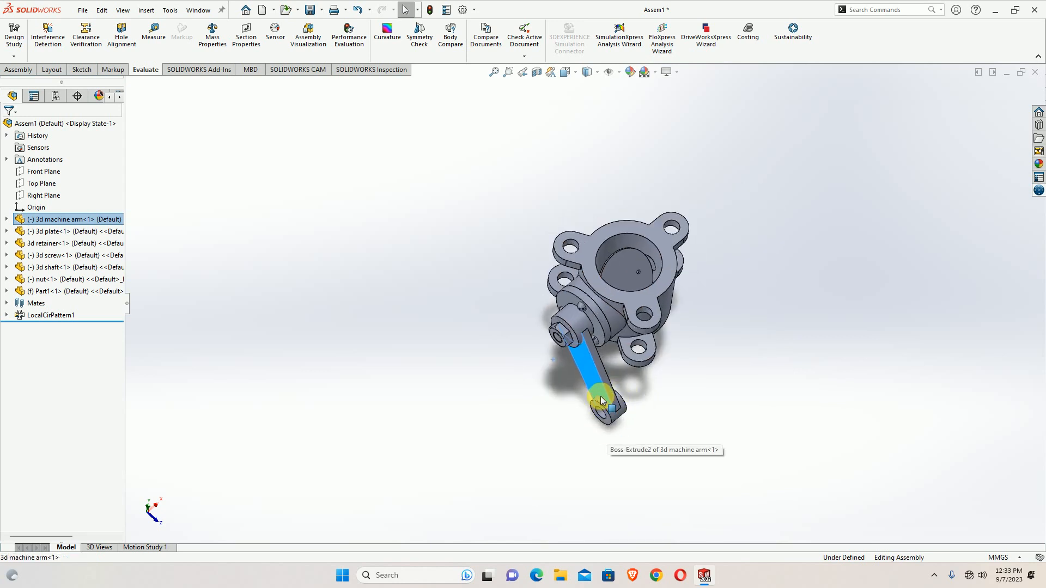
pyautogui.moveTo(601, 398); pyautogui.dragTo(614, 423)
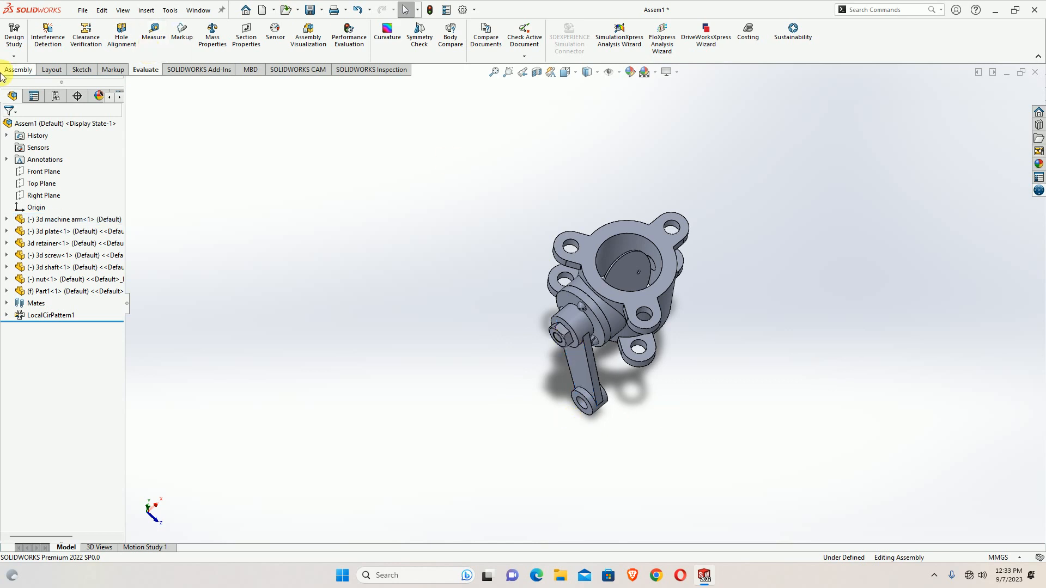
pyautogui.click(18, 70)
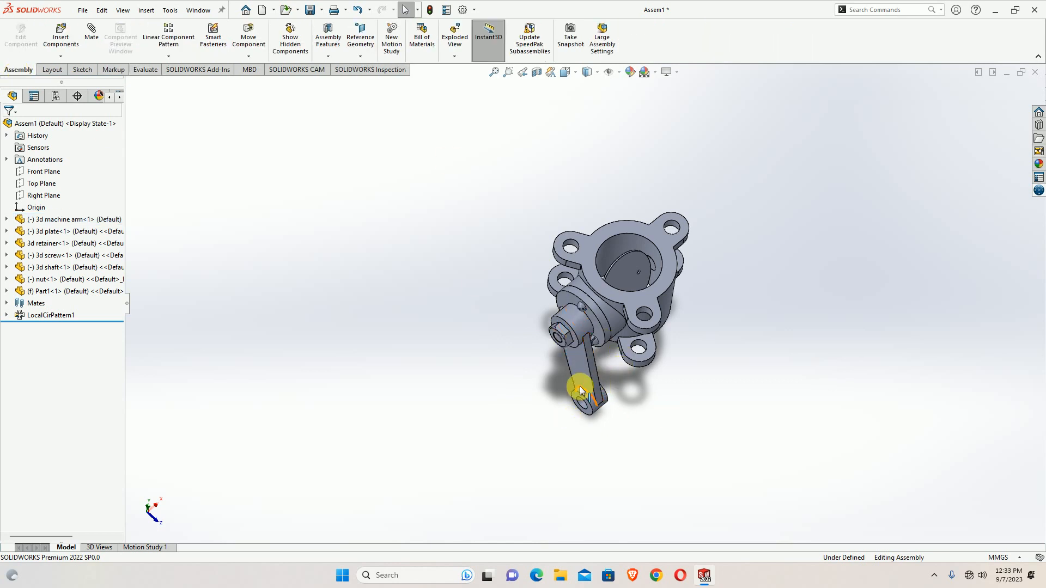
pyautogui.moveTo(579, 387); pyautogui.dragTo(598, 403)
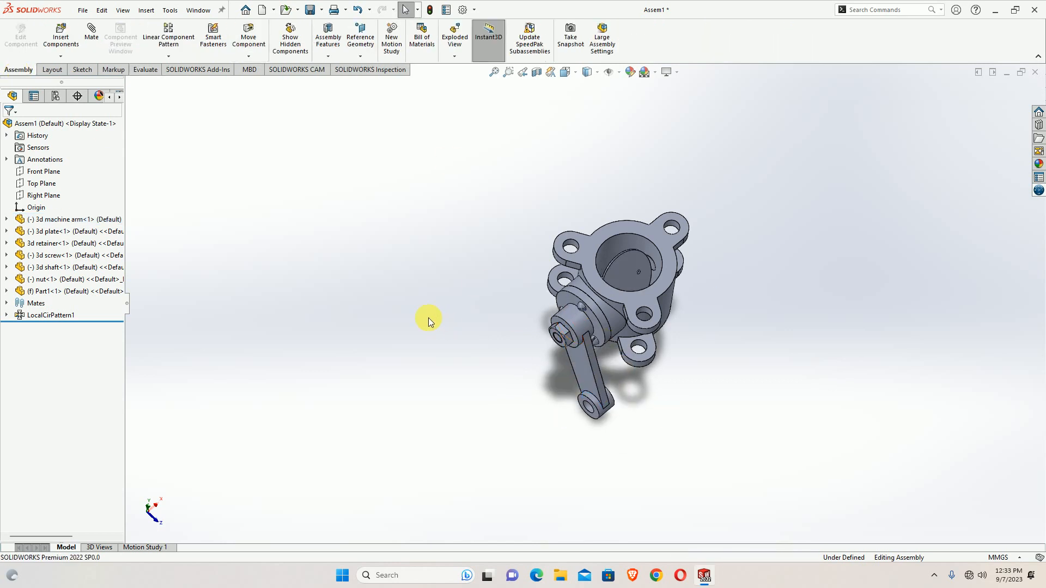
# Step: Use Move Component with Collision Detection between all components and Stop at collision to swing the arm both ways to its limits
pyautogui.click(248, 36)
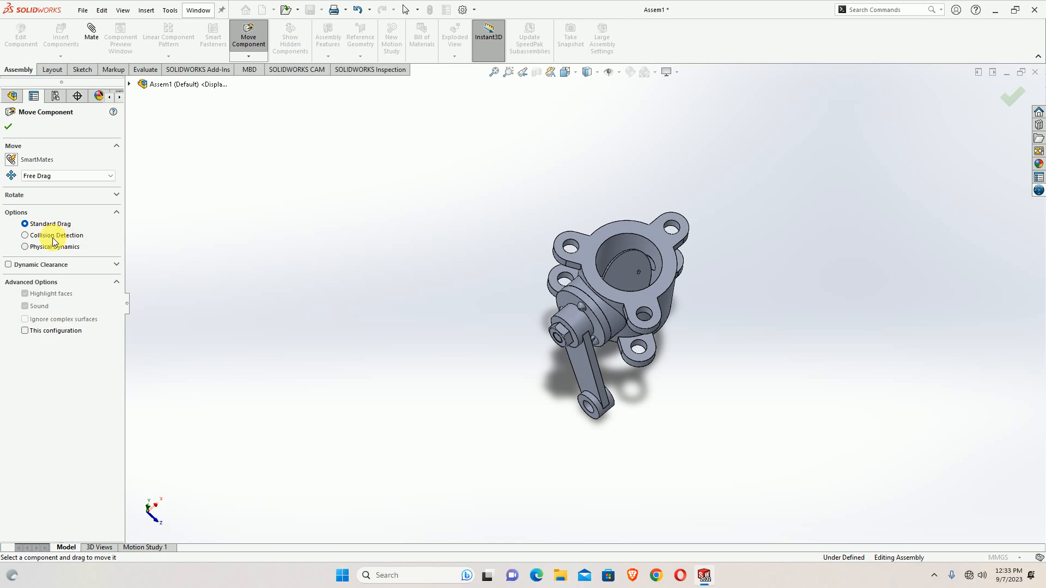
pyautogui.click(55, 236)
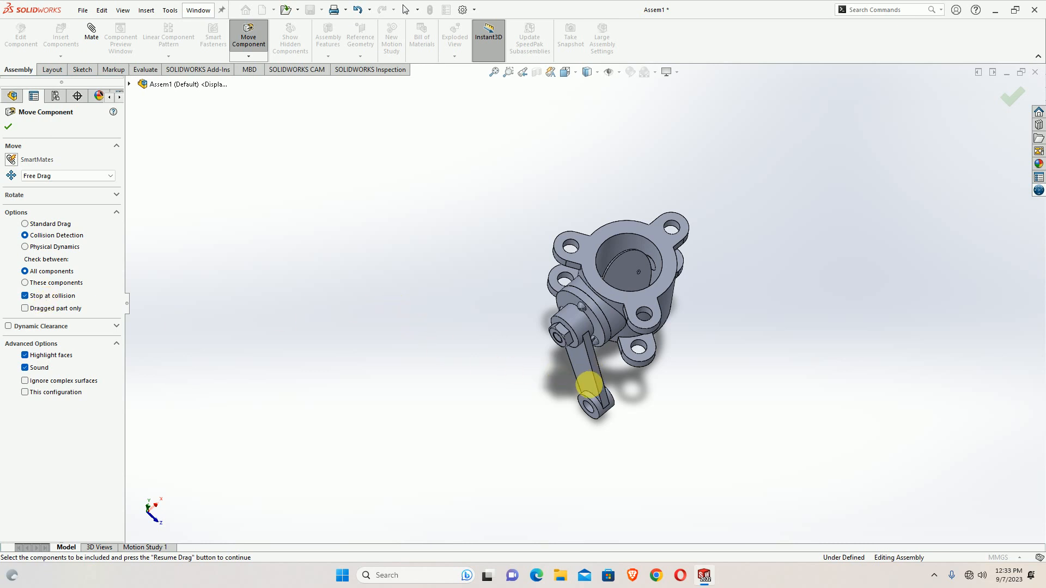
pyautogui.moveTo(589, 384); pyautogui.dragTo(445, 299)
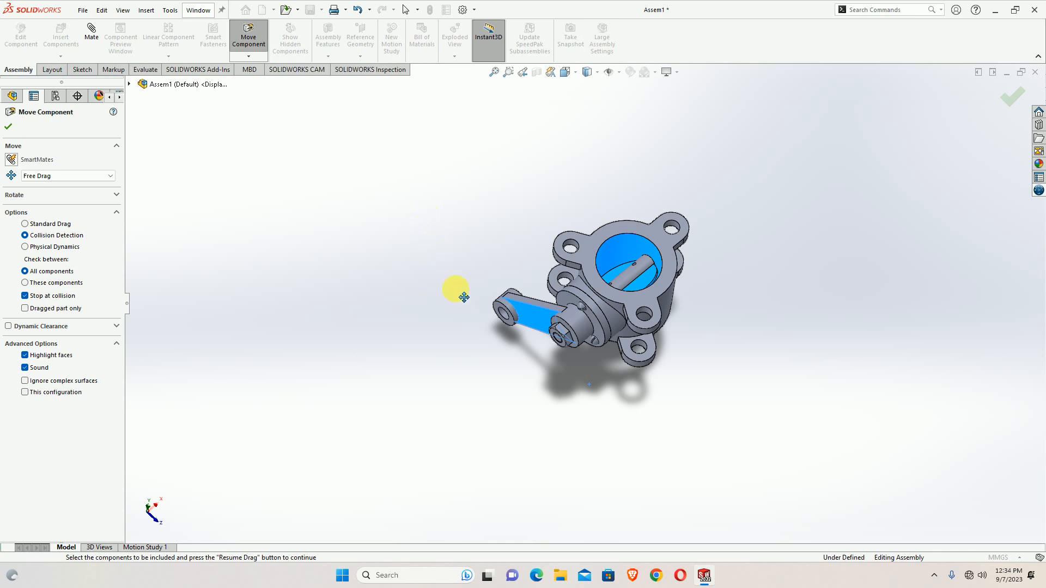
pyautogui.moveTo(498, 310); pyautogui.dragTo(843, 360)
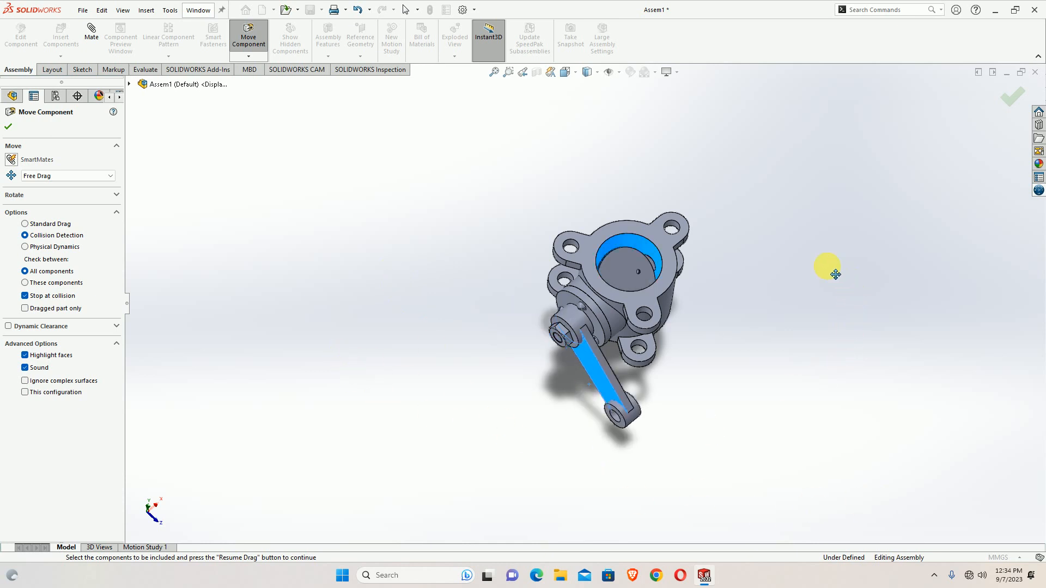
pyautogui.moveTo(724, 378); pyautogui.dragTo(691, 450)
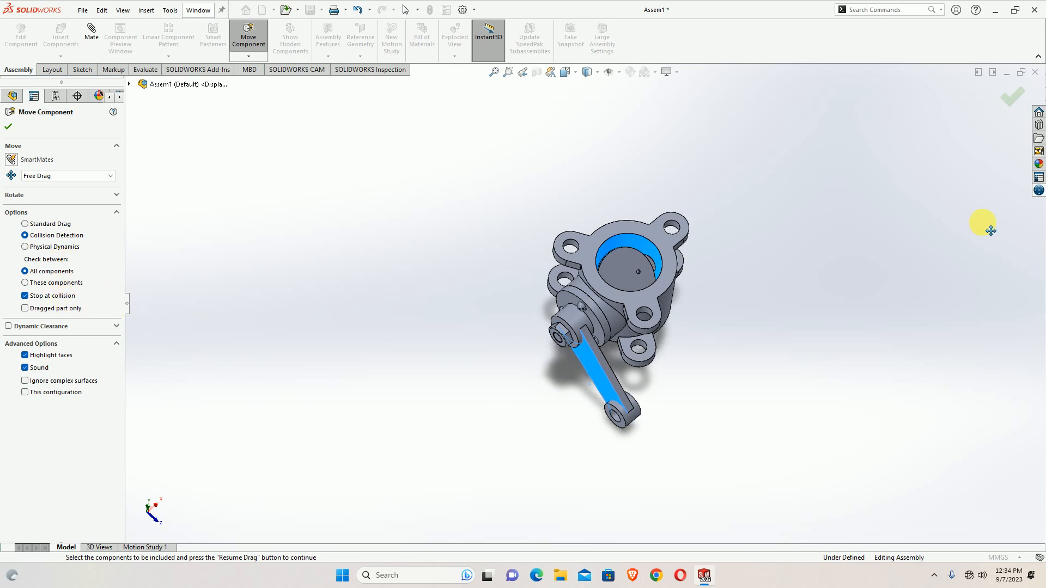
pyautogui.click(1007, 100)
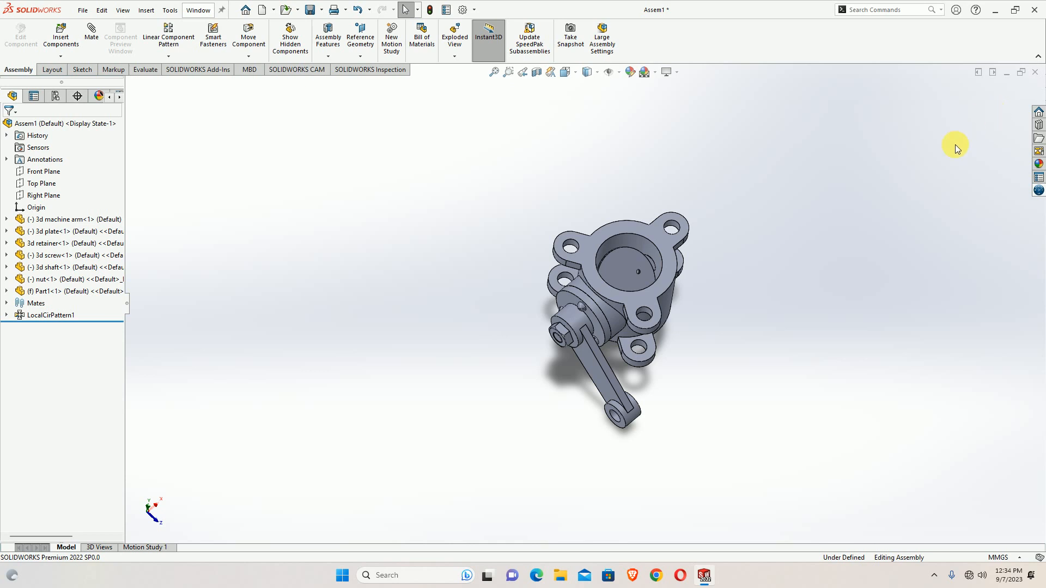
pyautogui.moveTo(619, 262); pyautogui.dragTo(701, 217, button='middle')
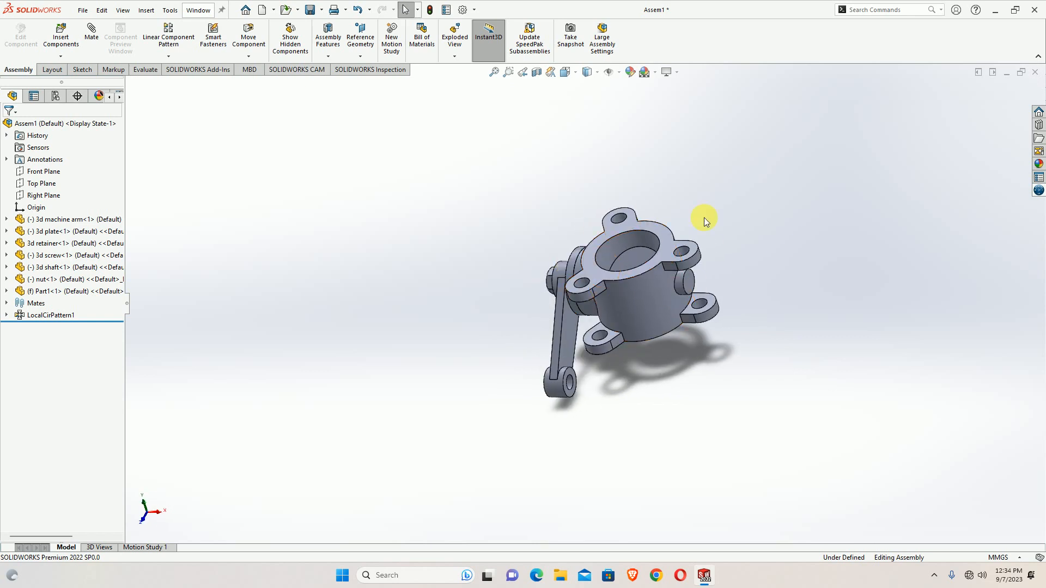
pyautogui.moveTo(695, 366); pyautogui.dragTo(695, 253, button='middle')
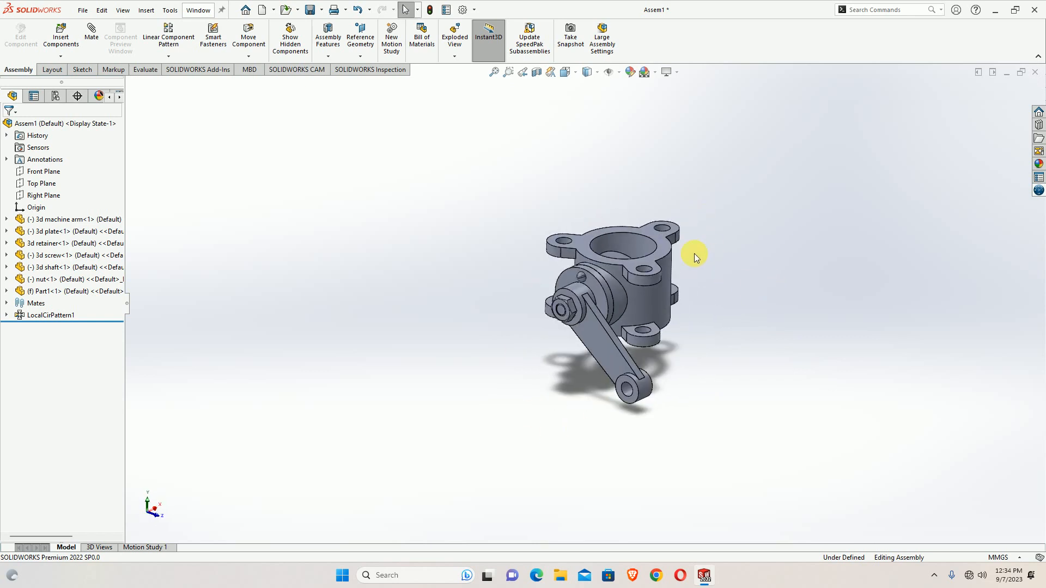